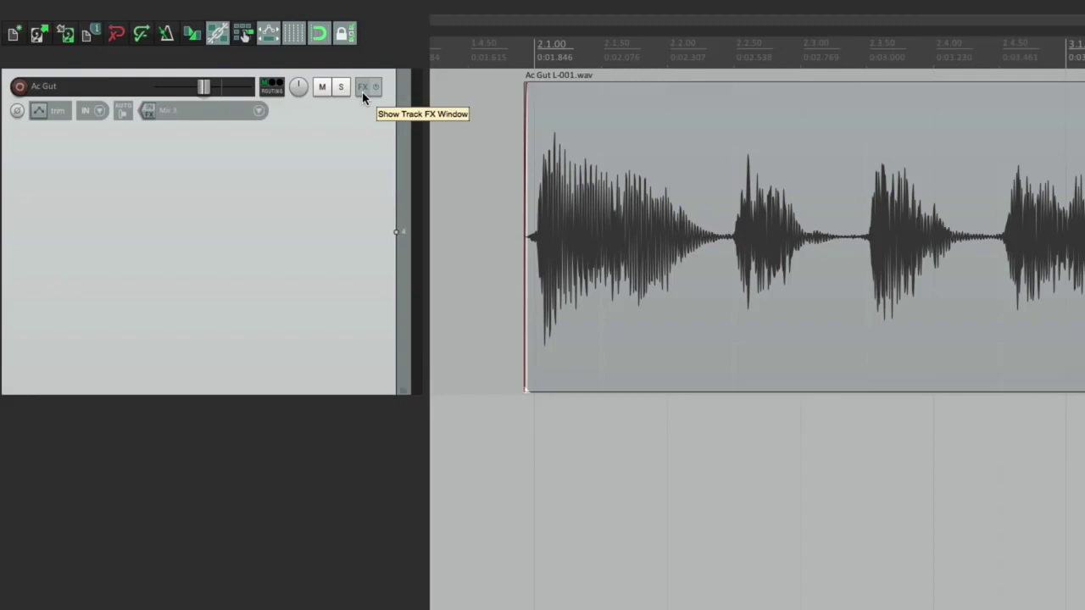
Open the plug-in browser for the Ac Gut track and look through the full list of available effects
left_click(362, 88)
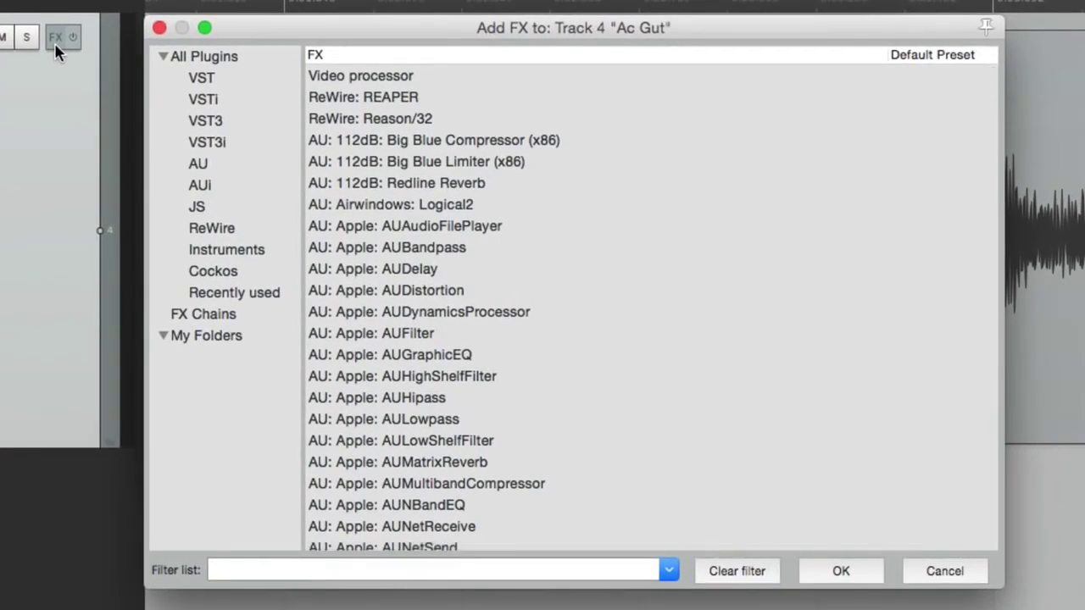
scroll(434, 170, "down", 20)
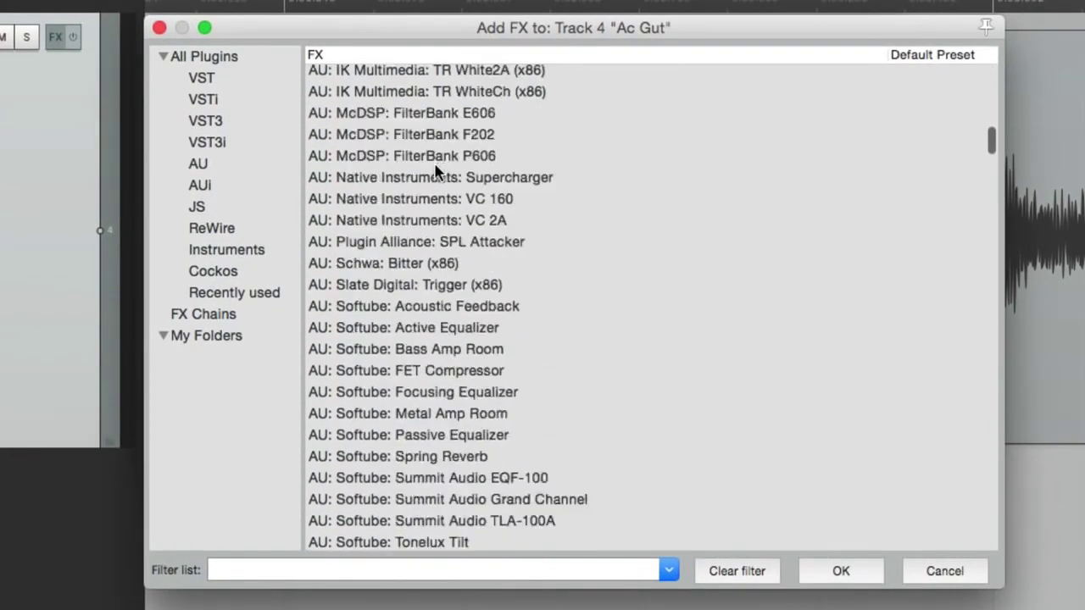
scroll(433, 165, "down", 15)
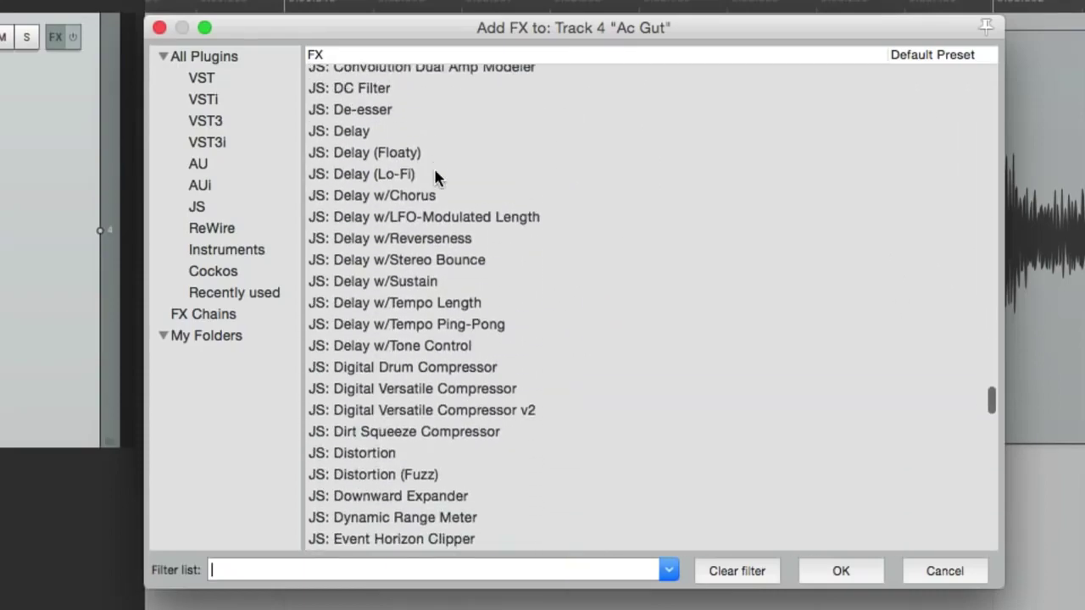
scroll(435, 172, "up", 20)
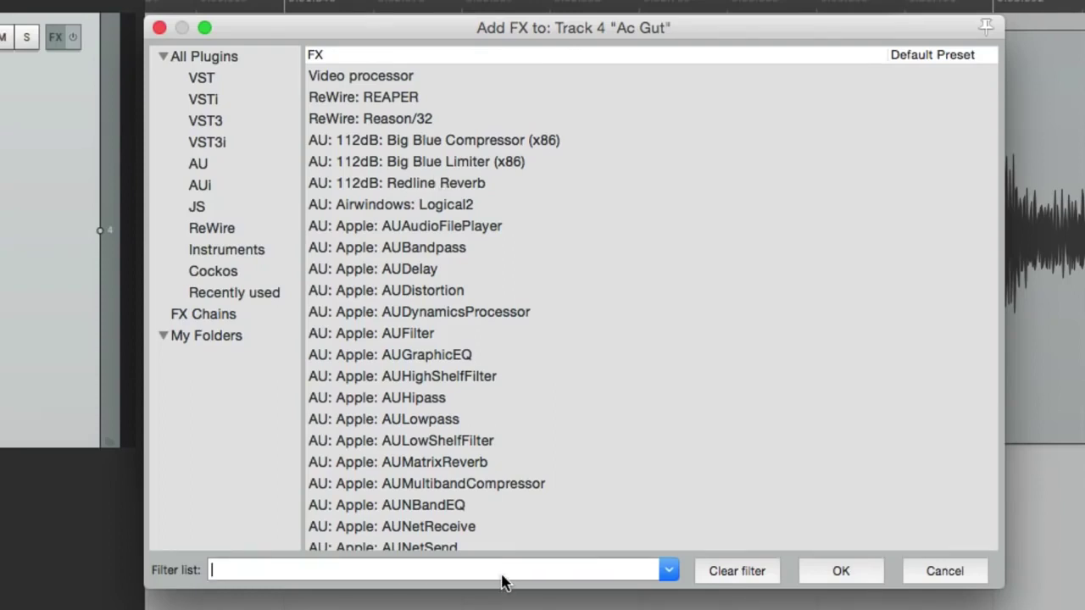
Filter the plug-in list by "eq" and look through the matching effects
type("eq")
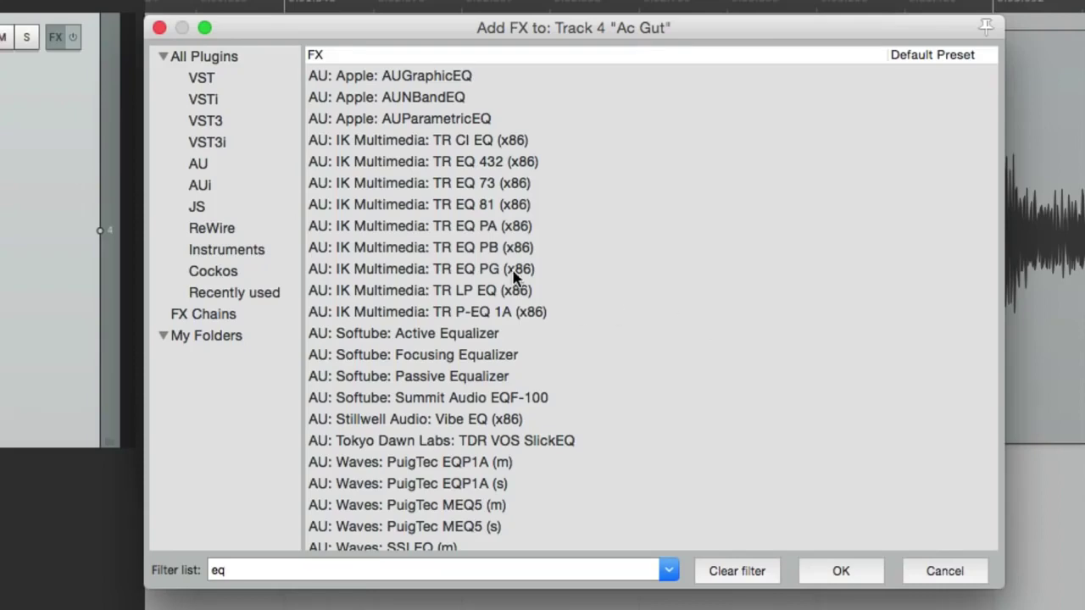
scroll(515, 279, "down", 10)
scroll(515, 279, "up", 10)
scroll(512, 273, "down", 15)
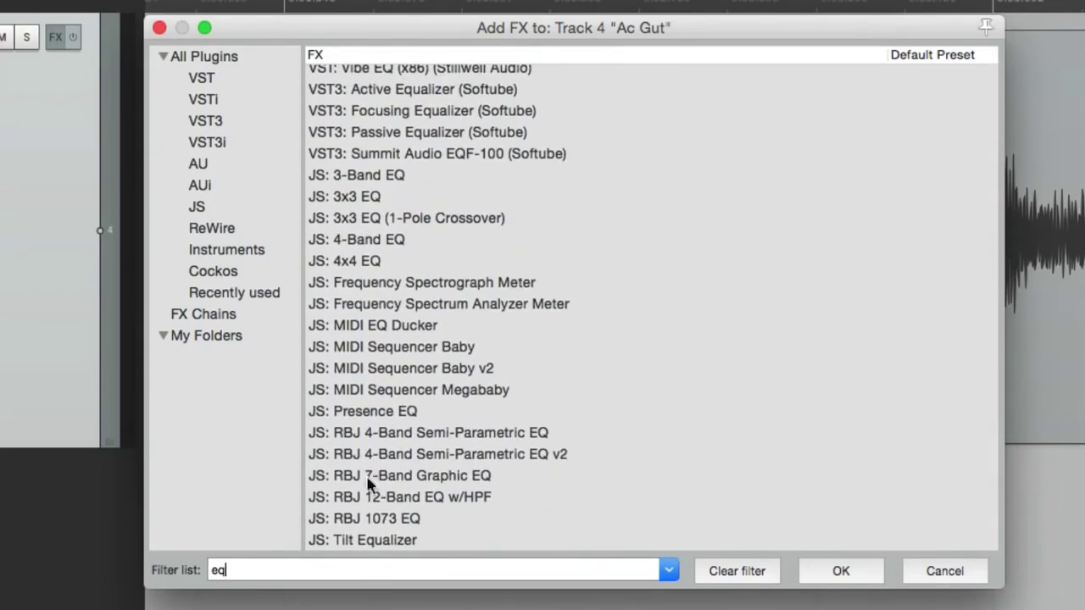
Filter the plug-in list by "comp" and look through the matching effects
double_click(339, 571)
type("comp")
scroll(424, 450, "up", 3)
scroll(424, 450, "down", 3)
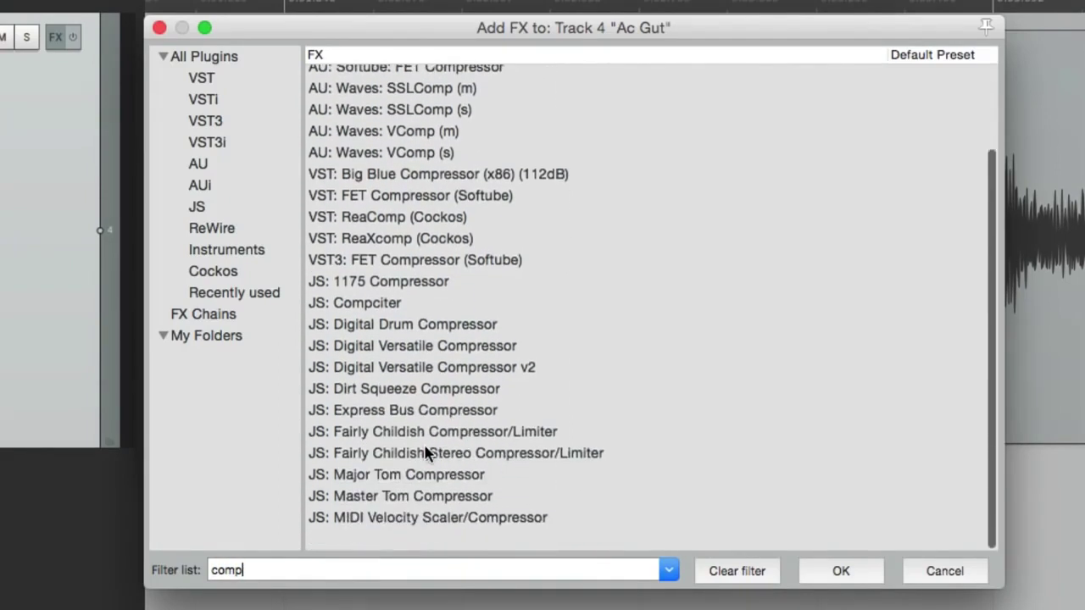
scroll(425, 450, "up", 3)
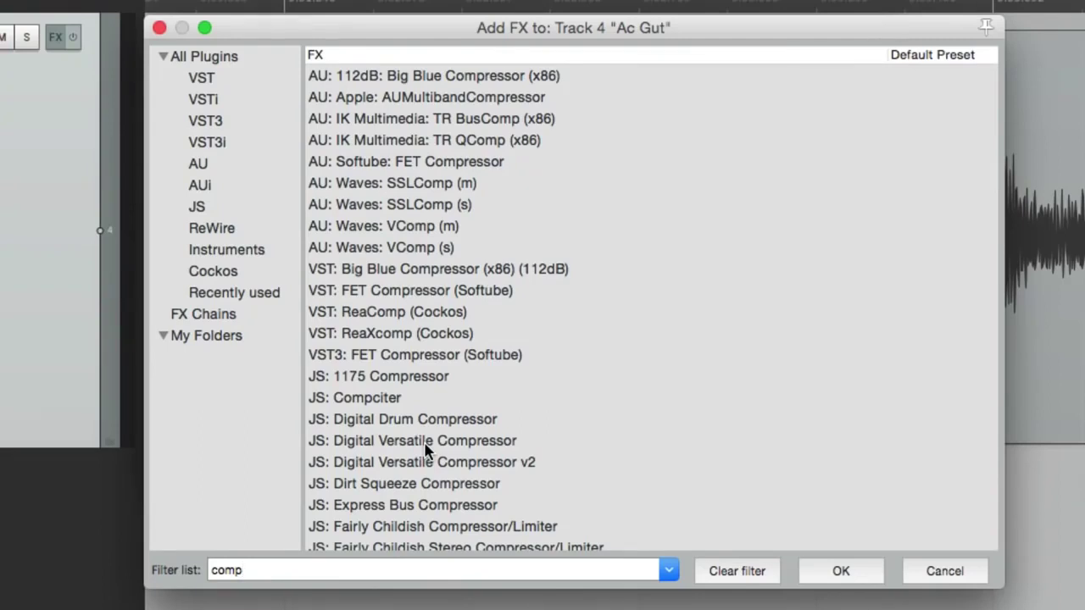
Clear the plug-in filter and create a new folder named EQ under My Folders
right_click(234, 370)
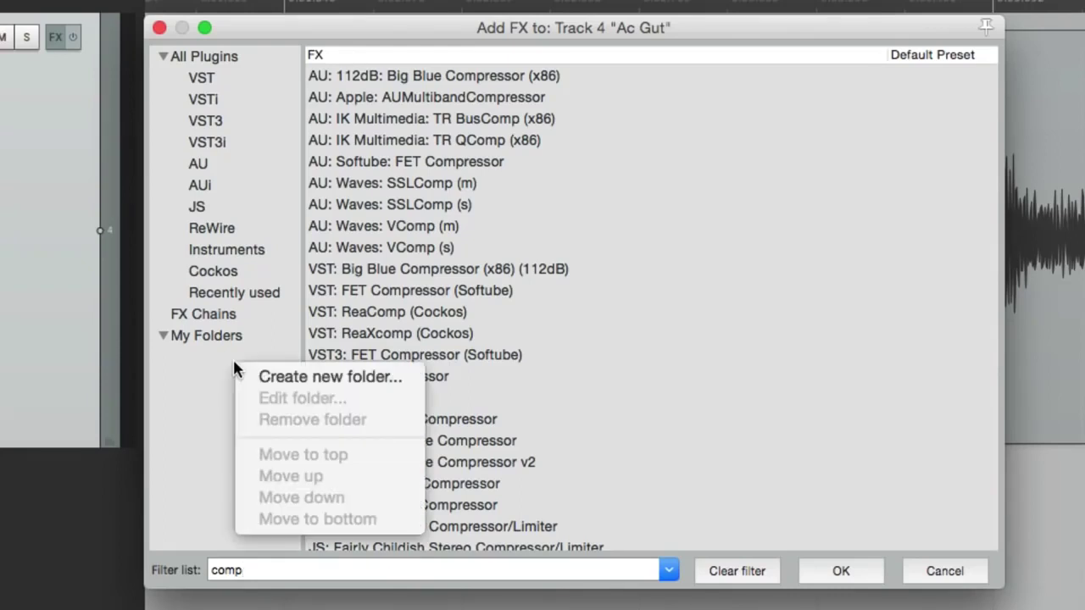
left_click(199, 369)
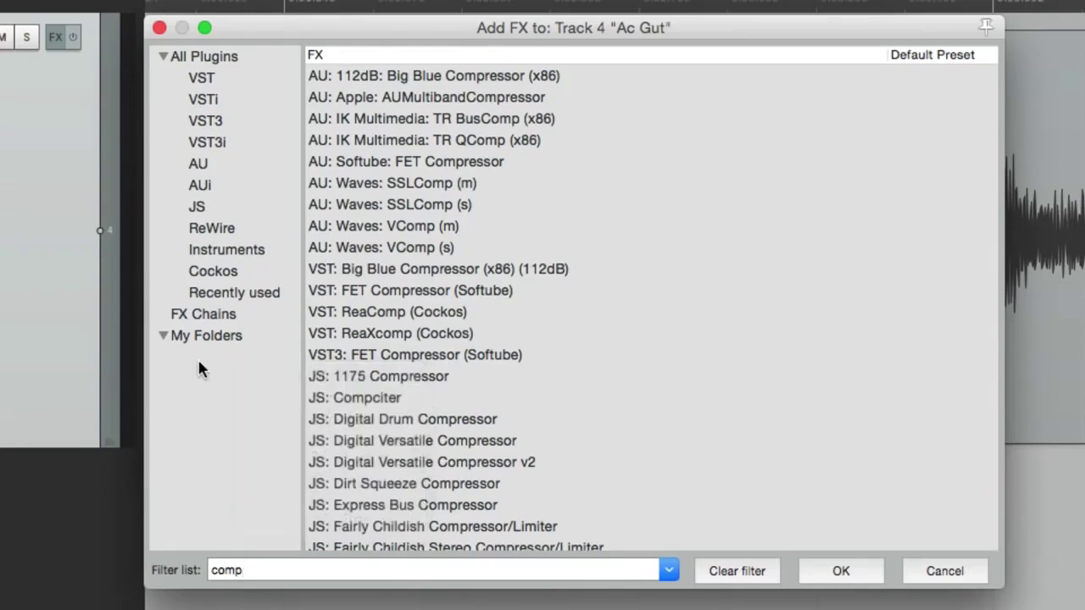
left_click(720, 578)
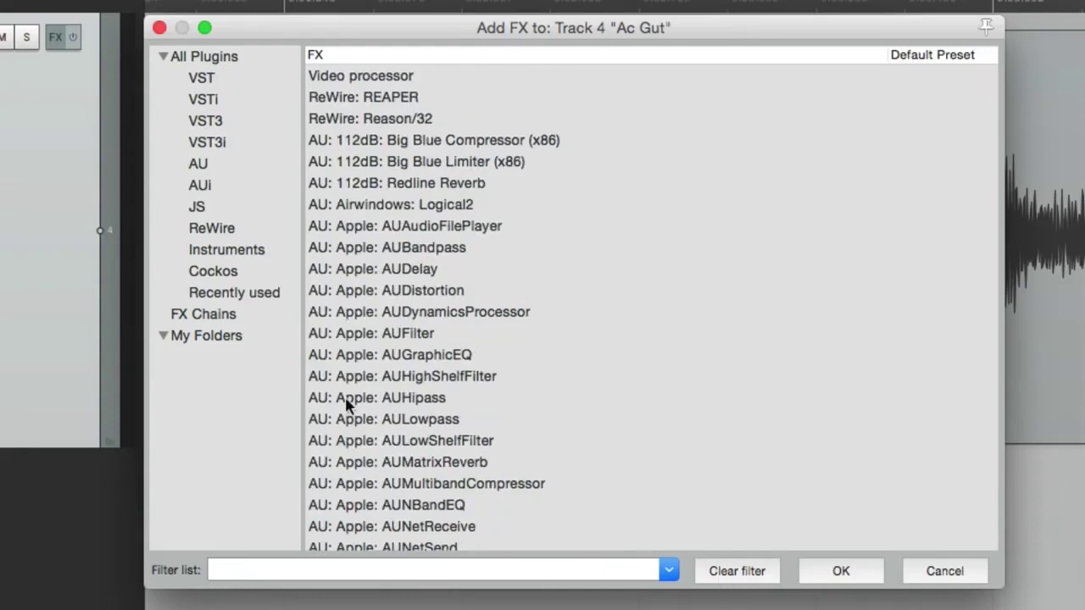
right_click(242, 394)
left_click(250, 405)
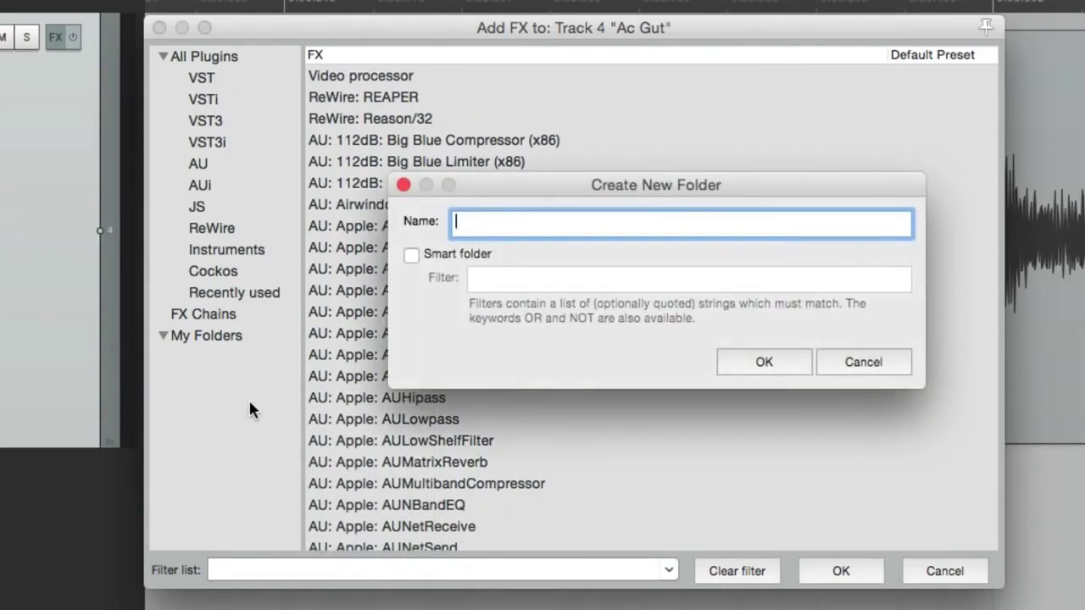
type("EQ")
key("Return")
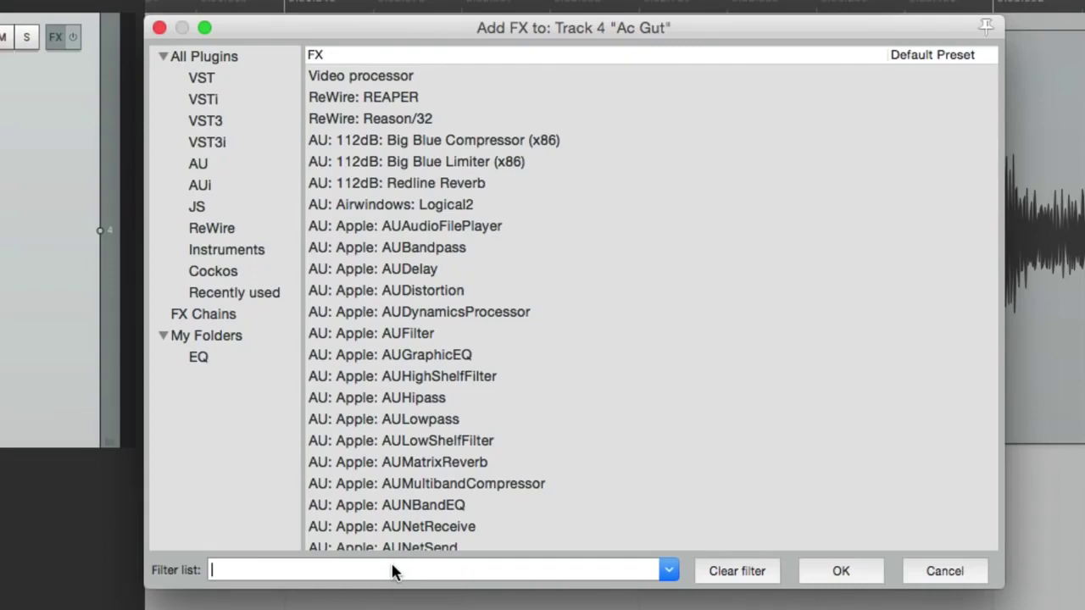
Filter the plug-ins by "eq" and add all matches, from AUGraphicEQ through Tilt Equalizer, to the EQ folder
type("eq")
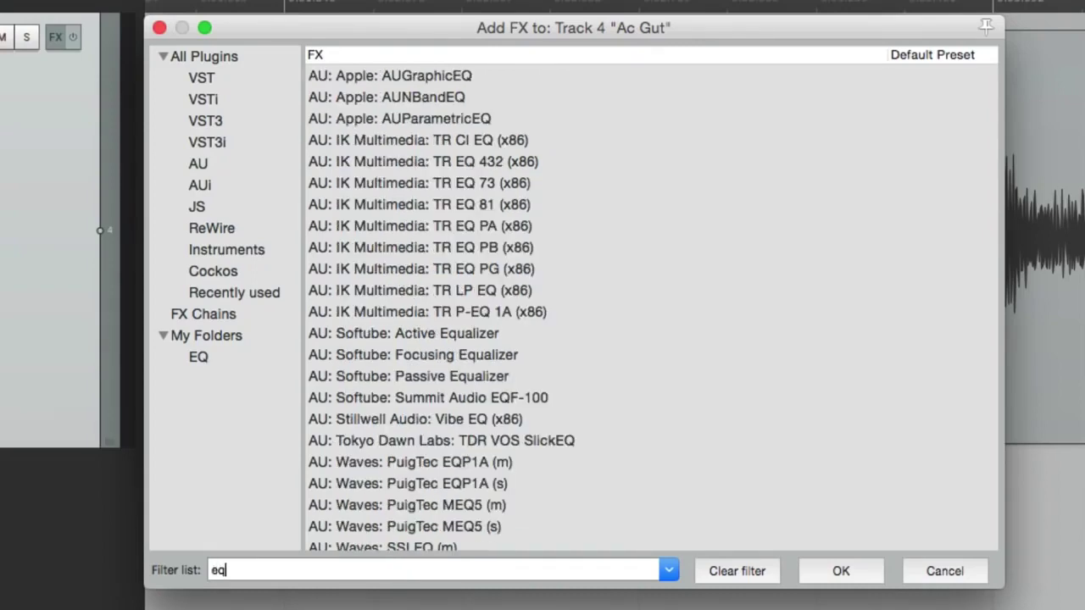
scroll(532, 422, "up", 2)
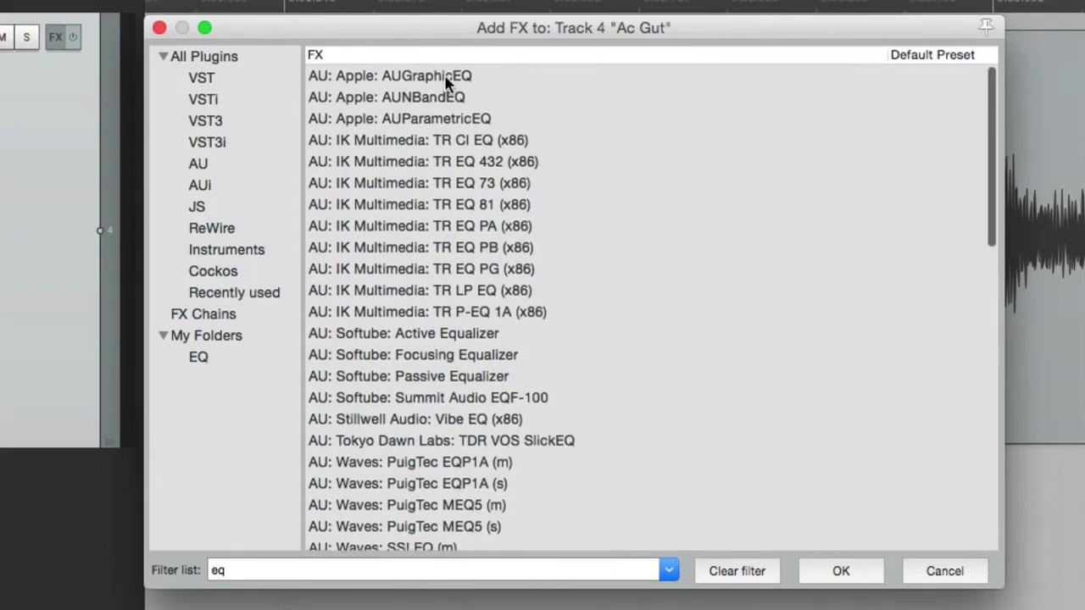
left_click(450, 81)
scroll(502, 311, "down", 15)
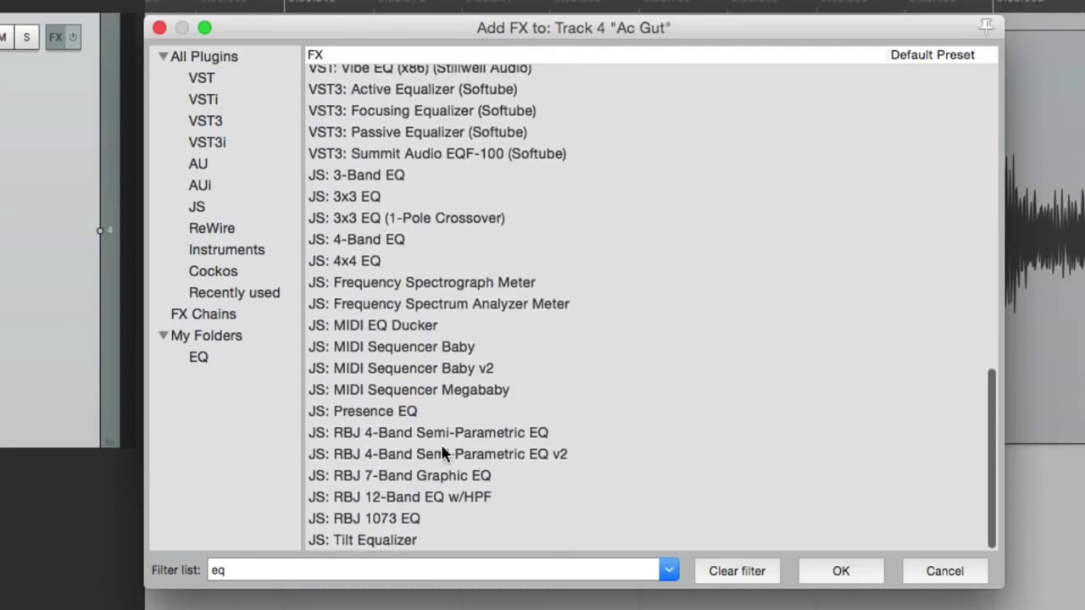
left_click(416, 540, "shift")
left_click_drag(381, 221, 233, 365)
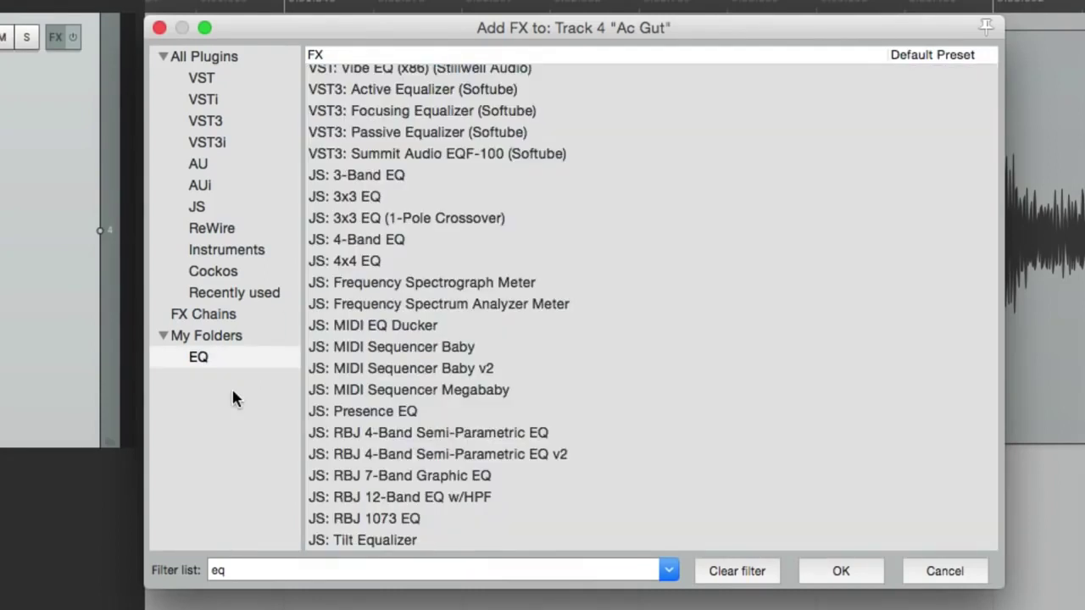
Remove the JS plug-ins, from 3-Band EQ through Tilt Equalizer, from the EQ folder and check its remaining contents
scroll(438, 365, "down", 3)
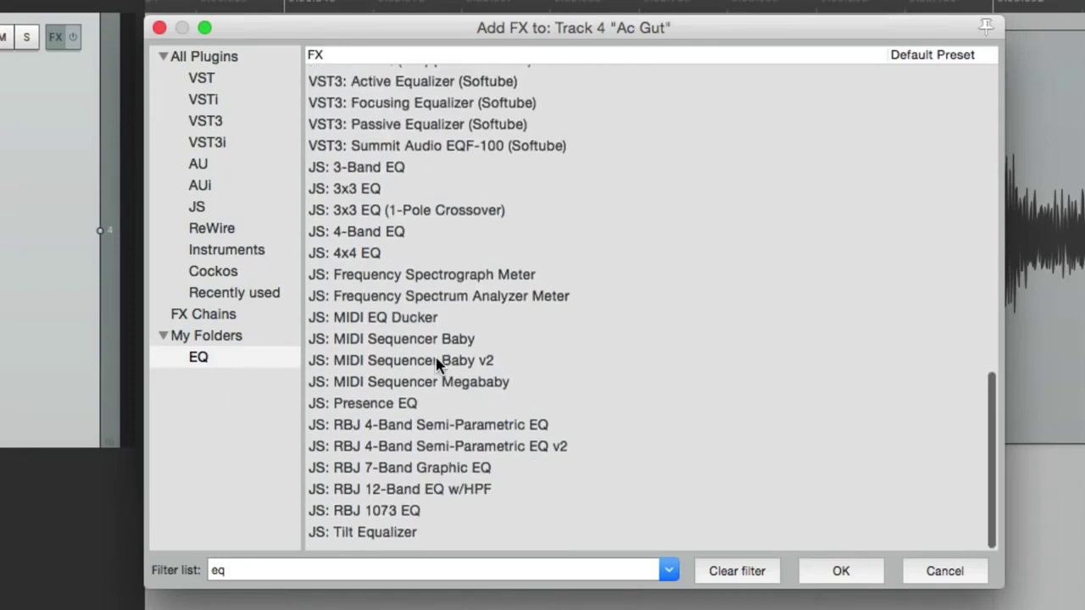
left_click(399, 175)
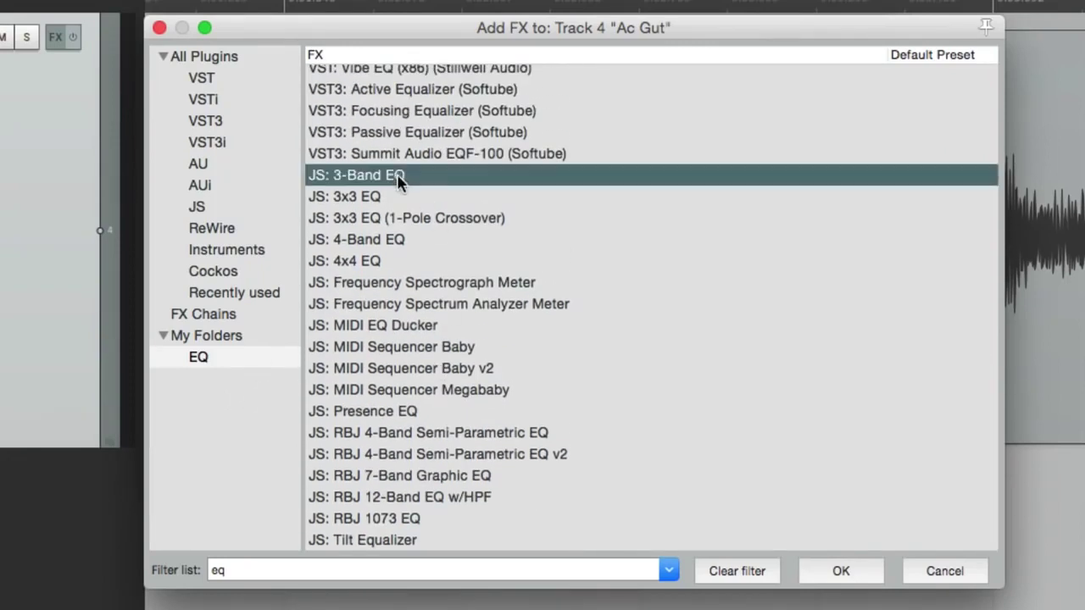
scroll(443, 293, "down", 2)
left_click(402, 534, "shift")
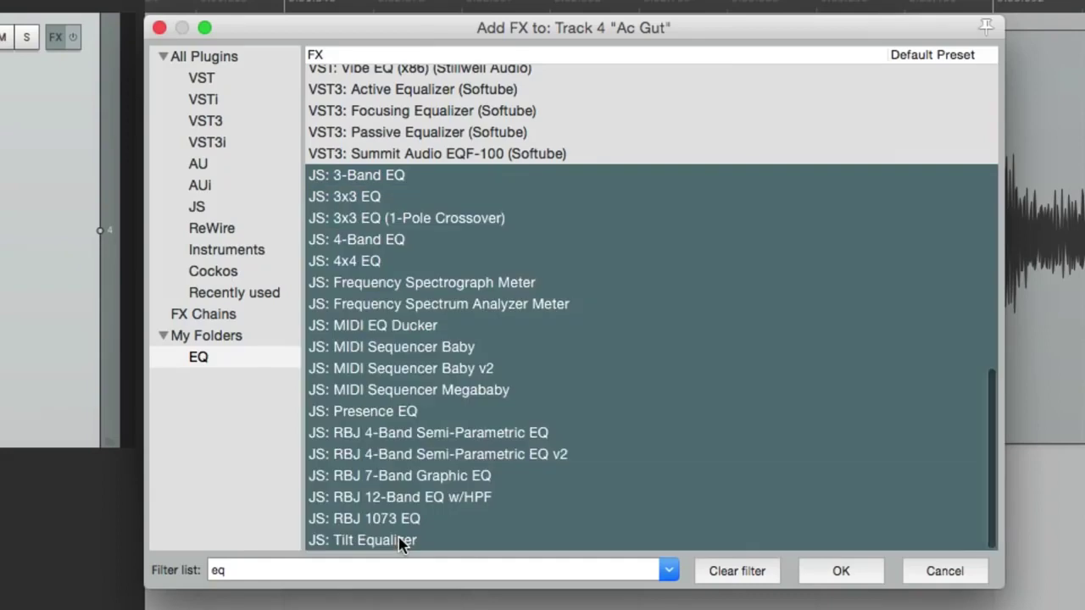
scroll(400, 543, "up", 5)
scroll(460, 421, "up", 8)
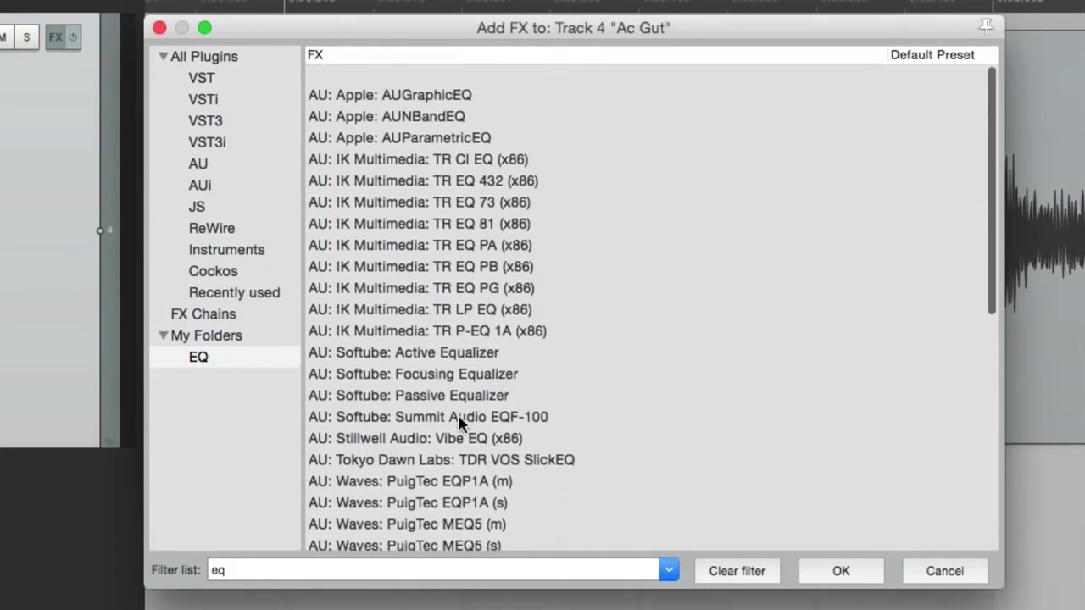
left_click(221, 359)
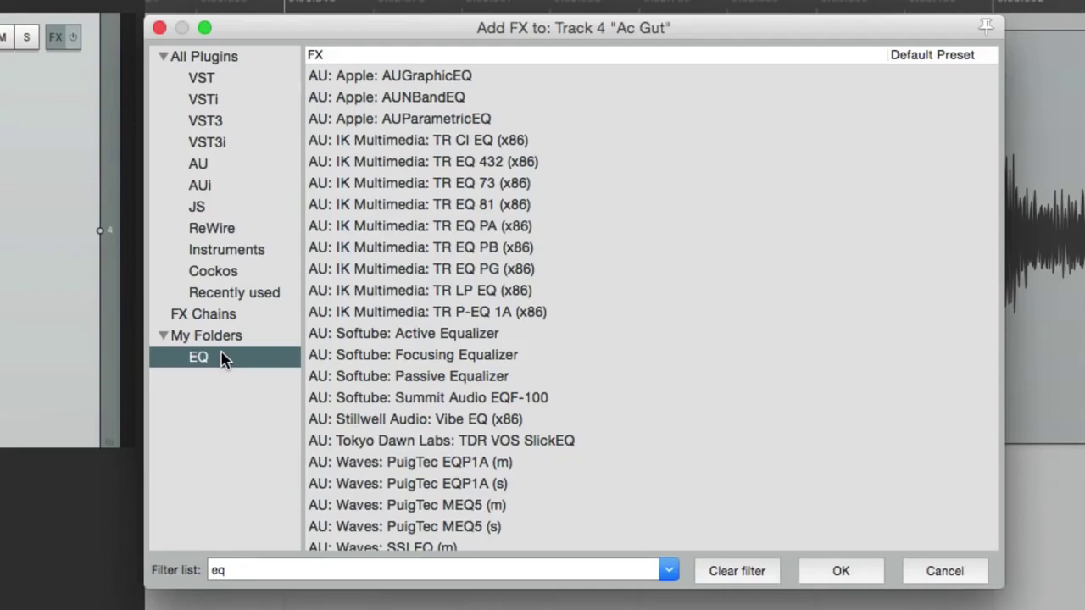
Create another plug-in folder named Comp under My Folders
right_click(220, 388)
left_click(241, 407)
type("C")
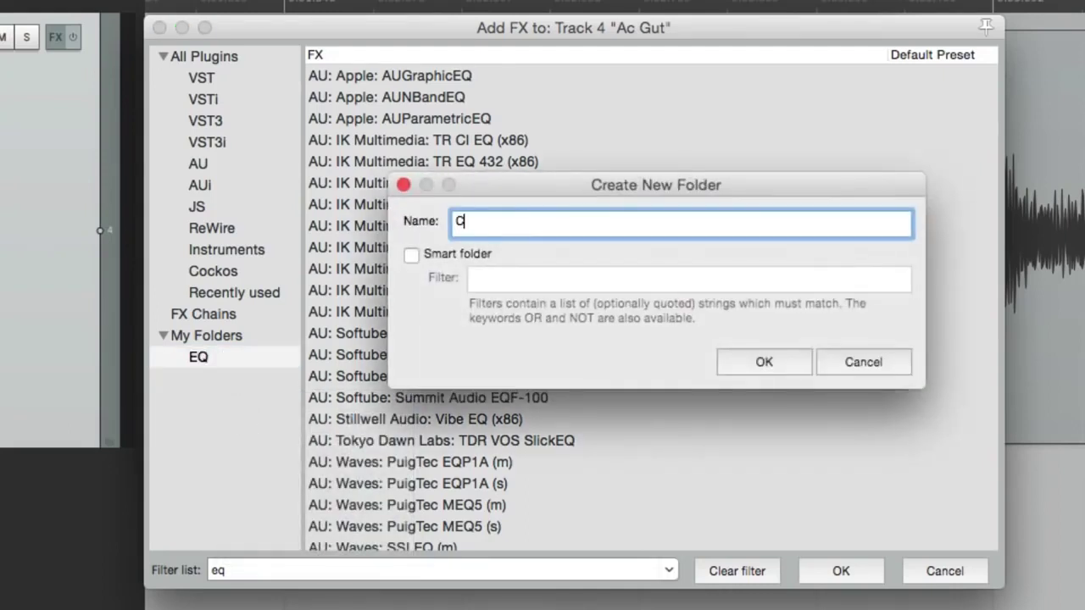
type("omp")
key("Return")
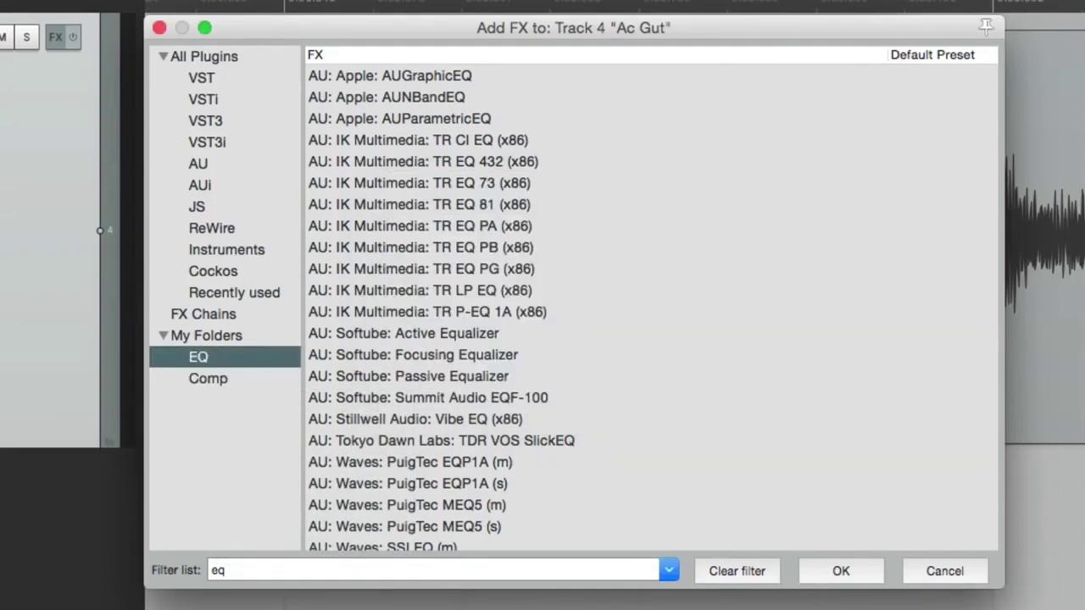
Filter the plug-ins by "comp" and add all matches, from Big Blue Compressor through MIDI Velocity Scaler/Compressor, to the Comp folder
left_click(229, 570)
type("comp")
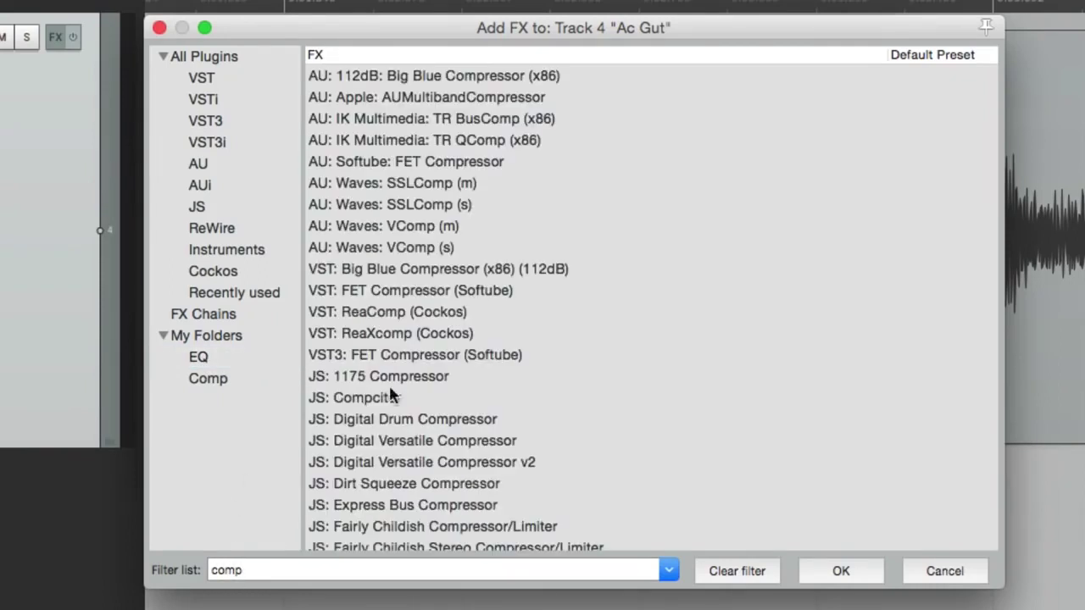
left_click(440, 77)
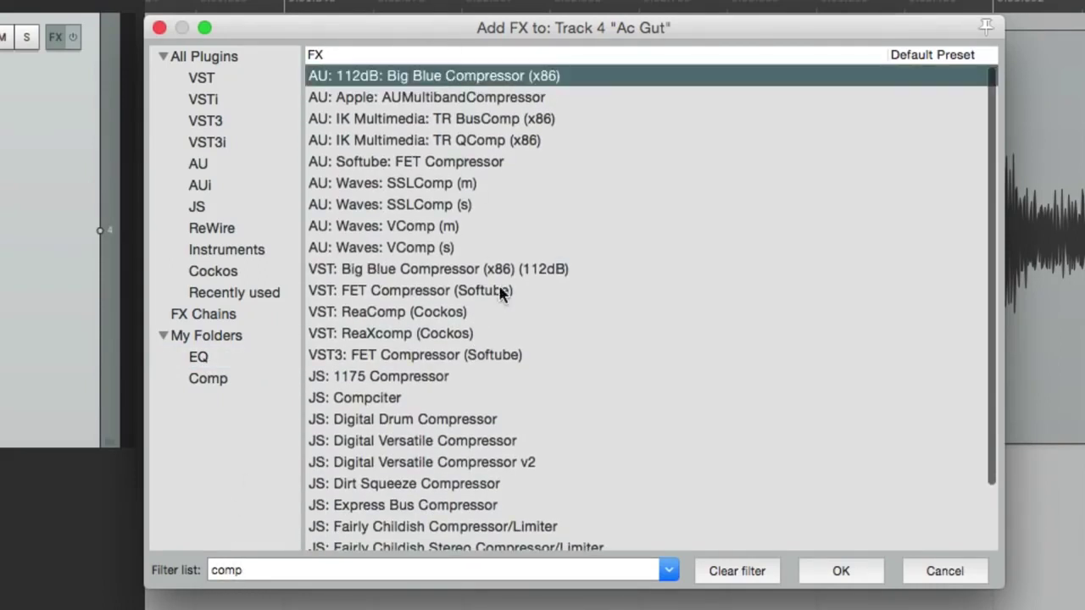
scroll(501, 292, "down", 3)
left_click(458, 540, "shift")
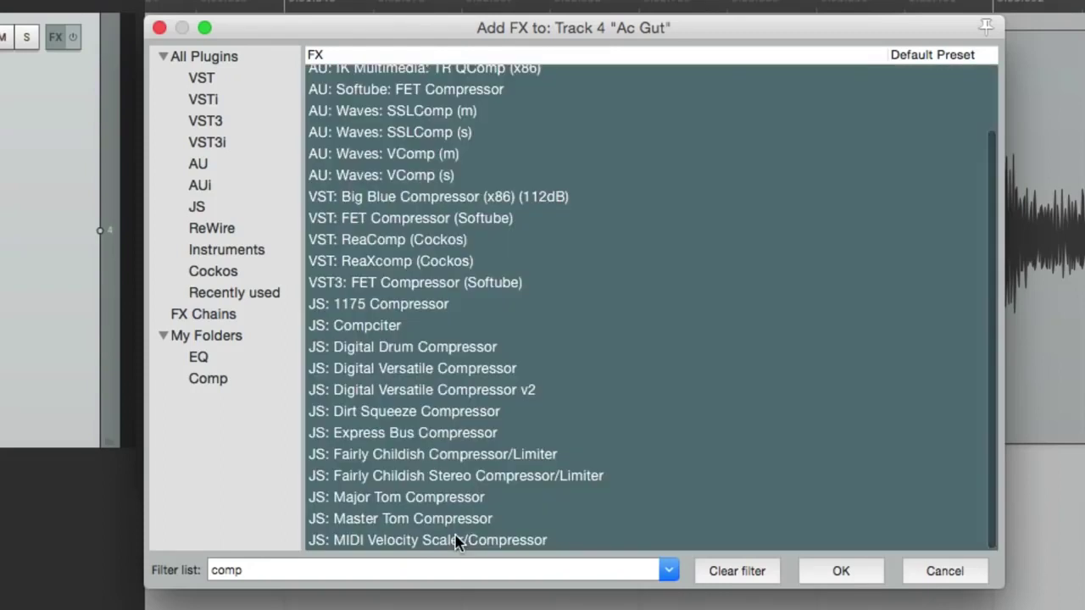
left_click_drag(456, 537, 261, 383)
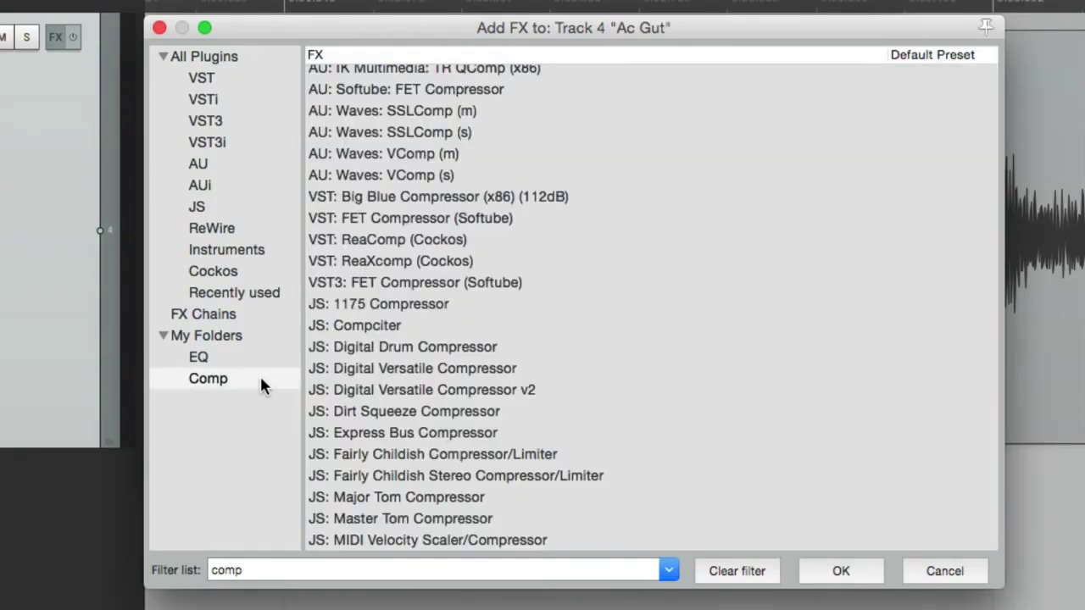
Clear the plug-in filter and create a new folder named Favorites under My Folders
left_click(725, 572)
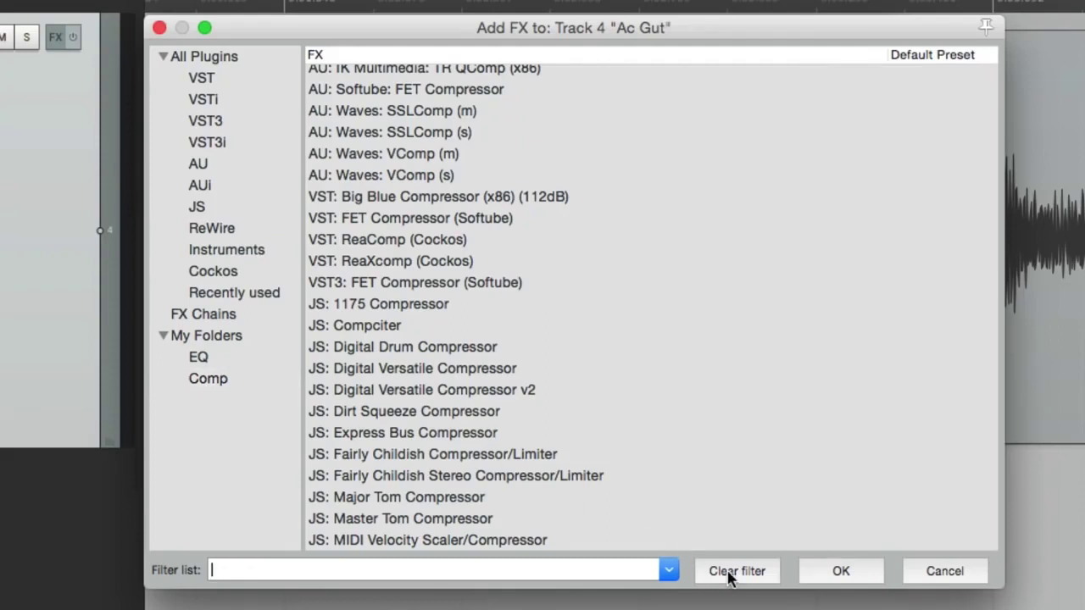
right_click(238, 408)
left_click(258, 421)
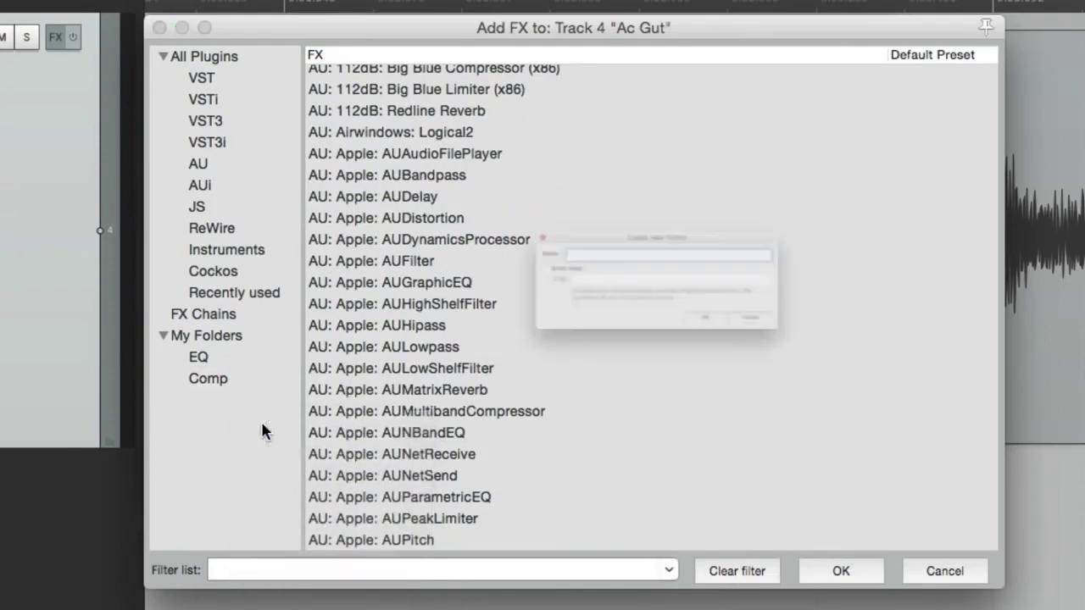
type("Favorites")
key("Return")
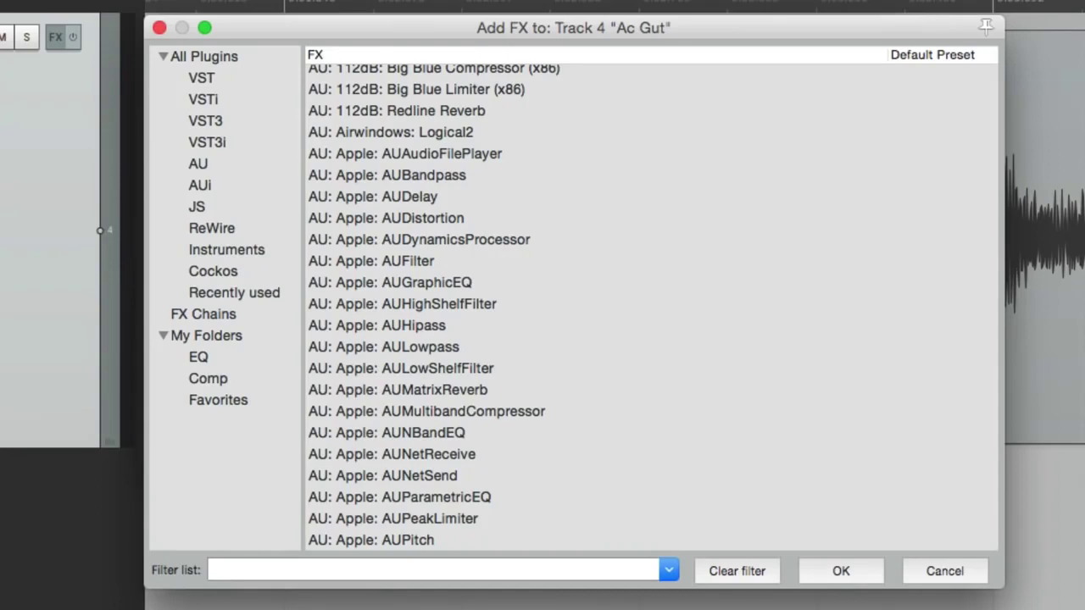
Add ReaComp, ReaDelay, ReaEQ, ReaGate and ReaVerb from the Cockos category to the Favorites folder and open that folder
left_click(262, 273)
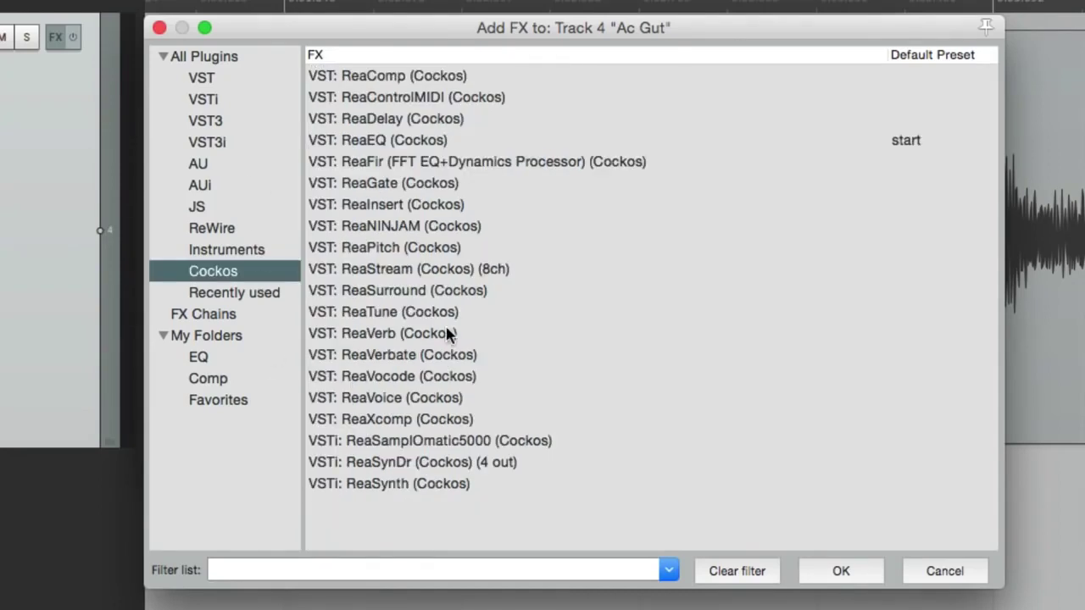
left_click(415, 81)
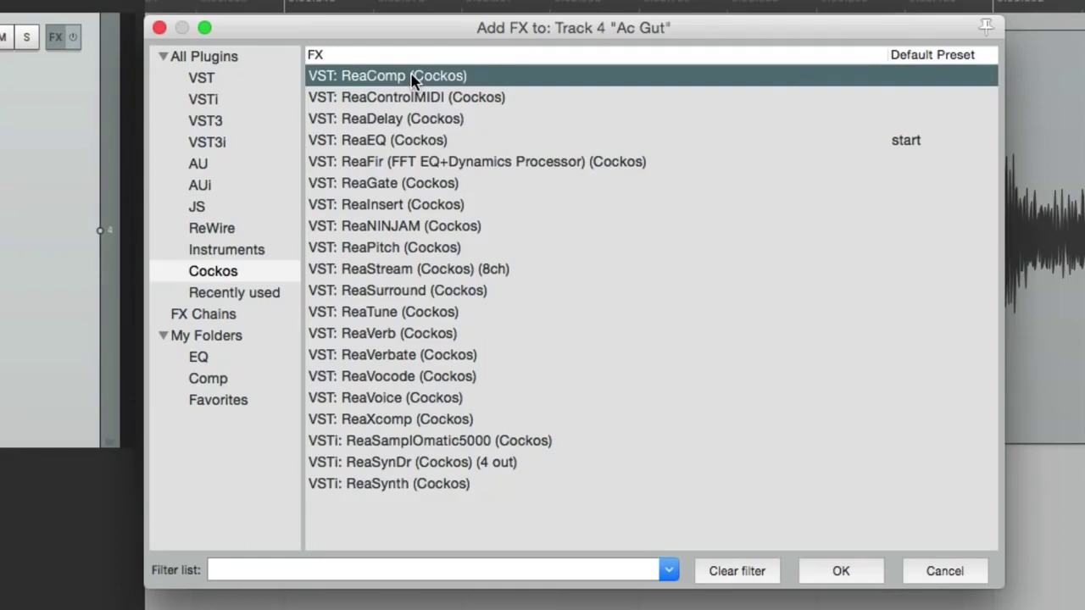
left_click(424, 126, "super")
left_click(433, 145, "super")
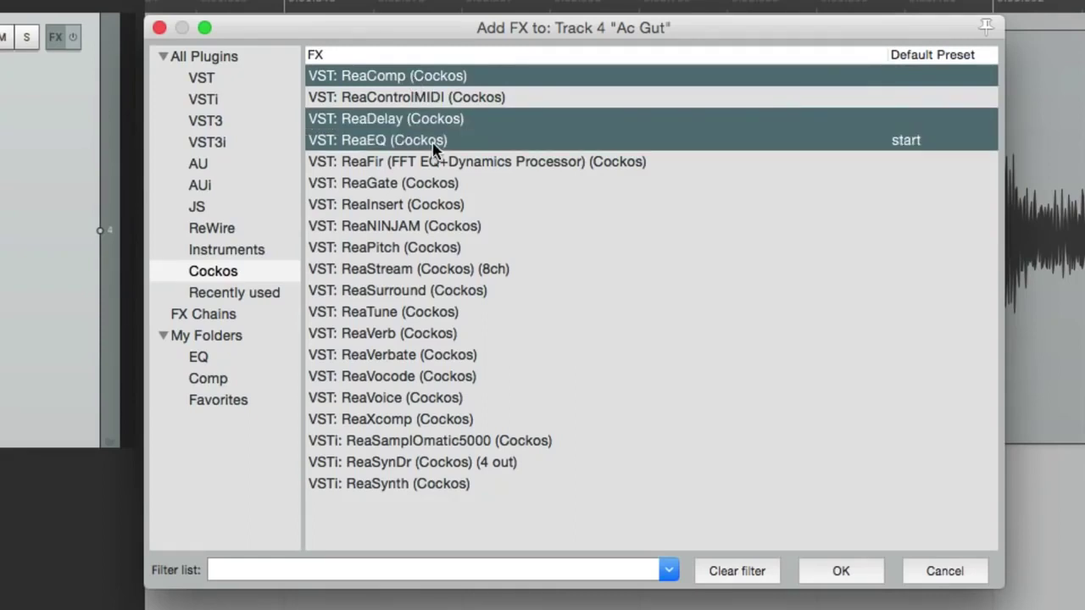
left_click(453, 183, "super")
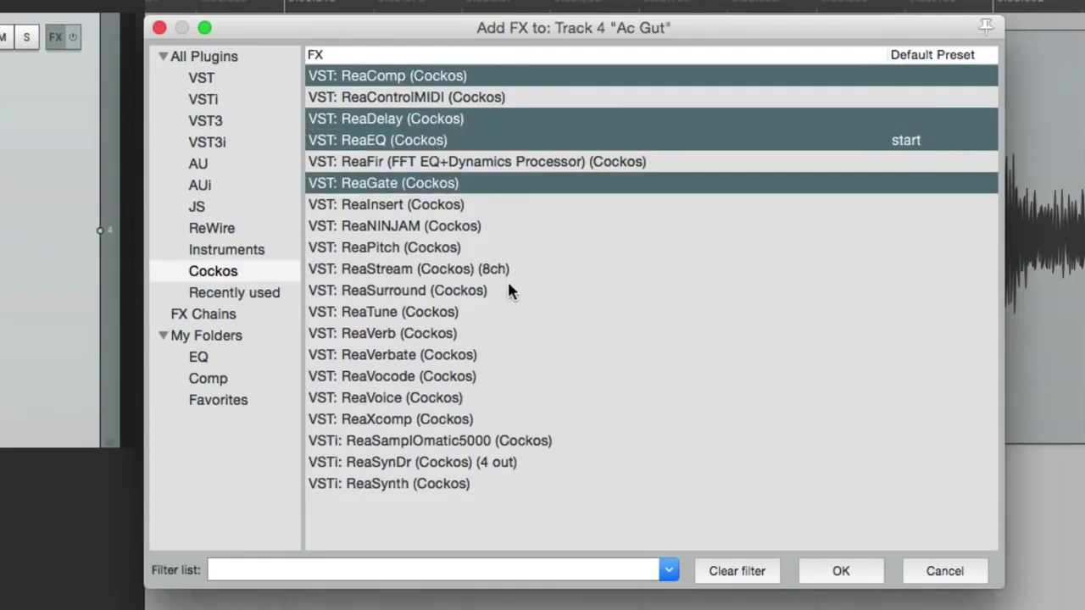
left_click(485, 332, "super")
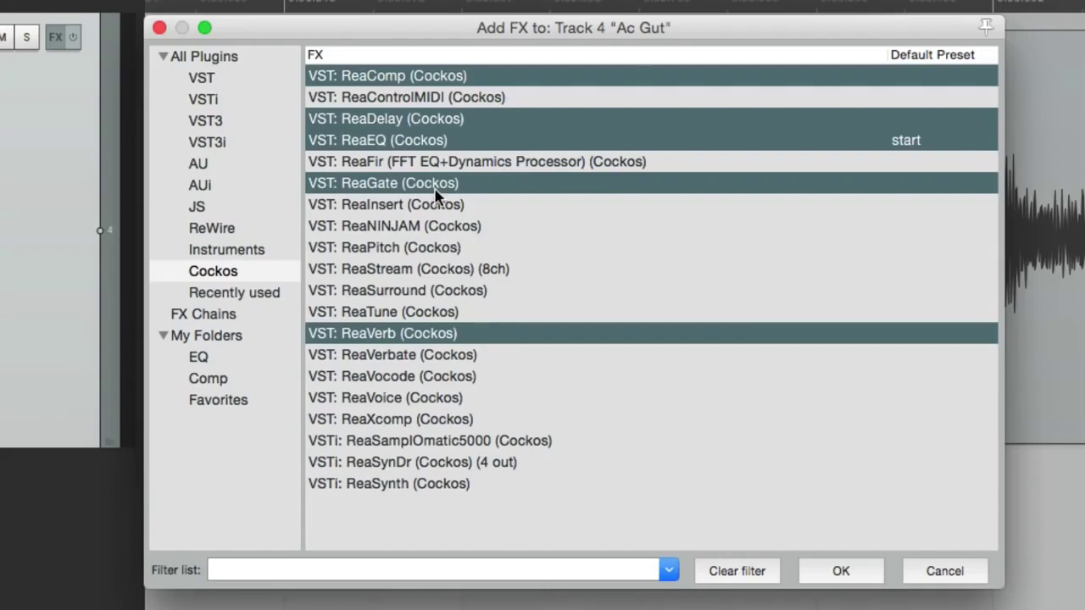
left_click_drag(433, 186, 254, 402)
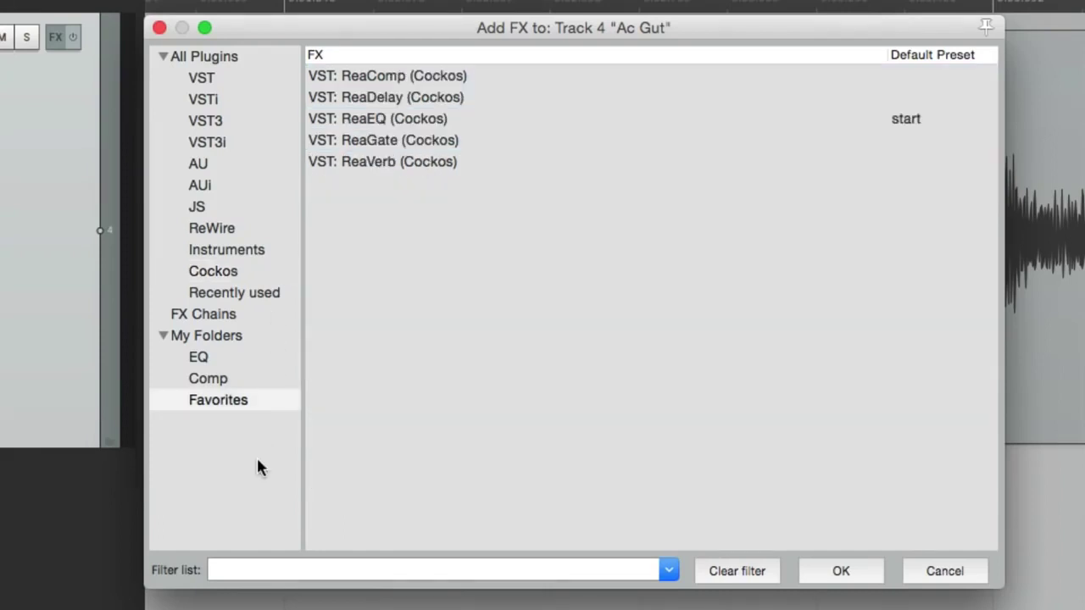
left_click(251, 405)
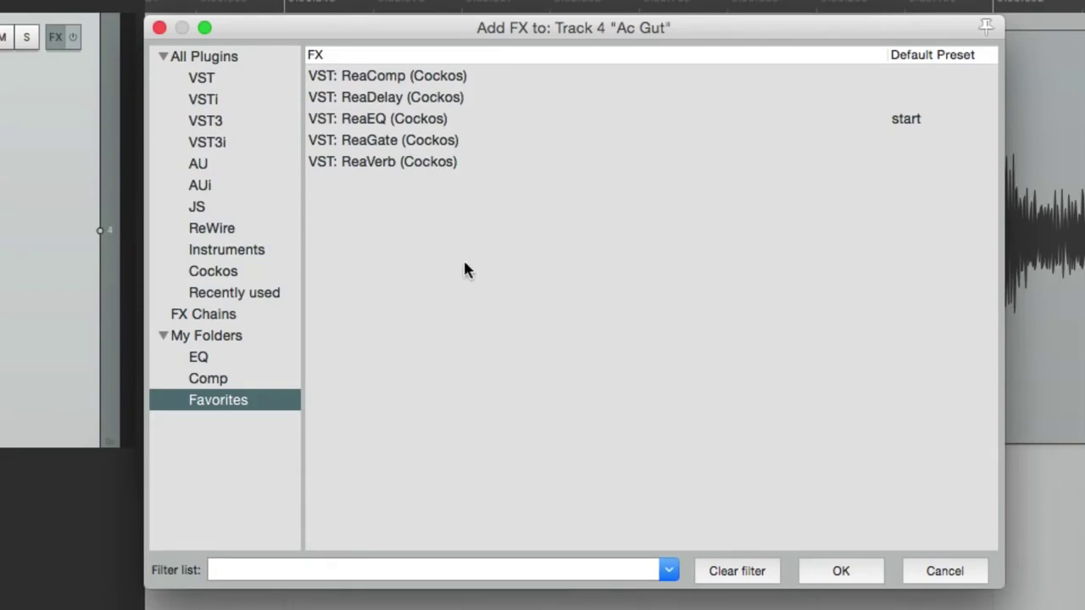
Create a smart folder named Waves under My Folders with the filter "waves"
right_click(241, 439)
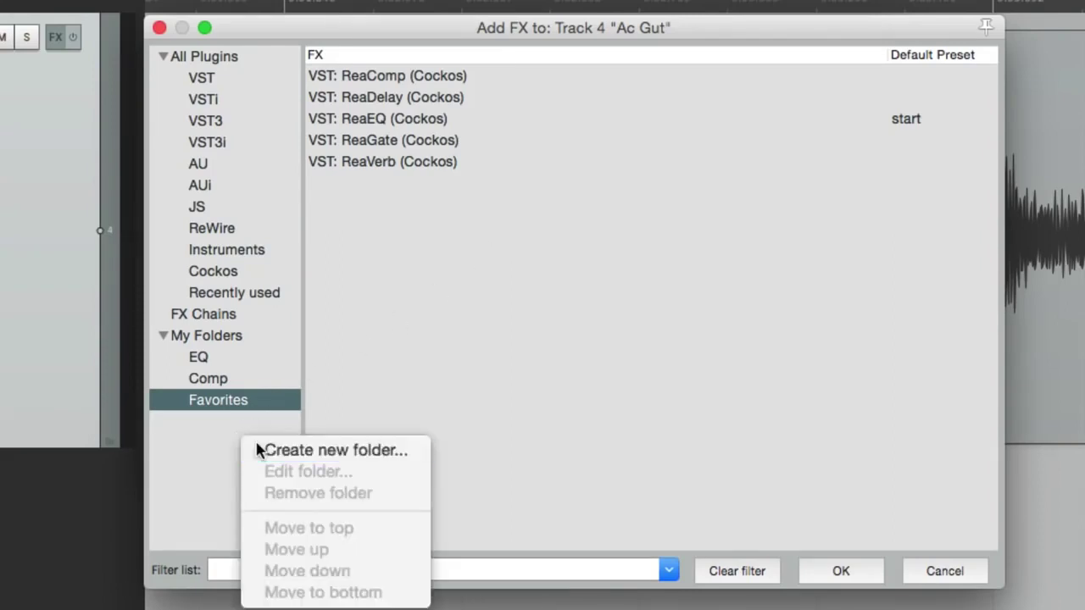
left_click(280, 450)
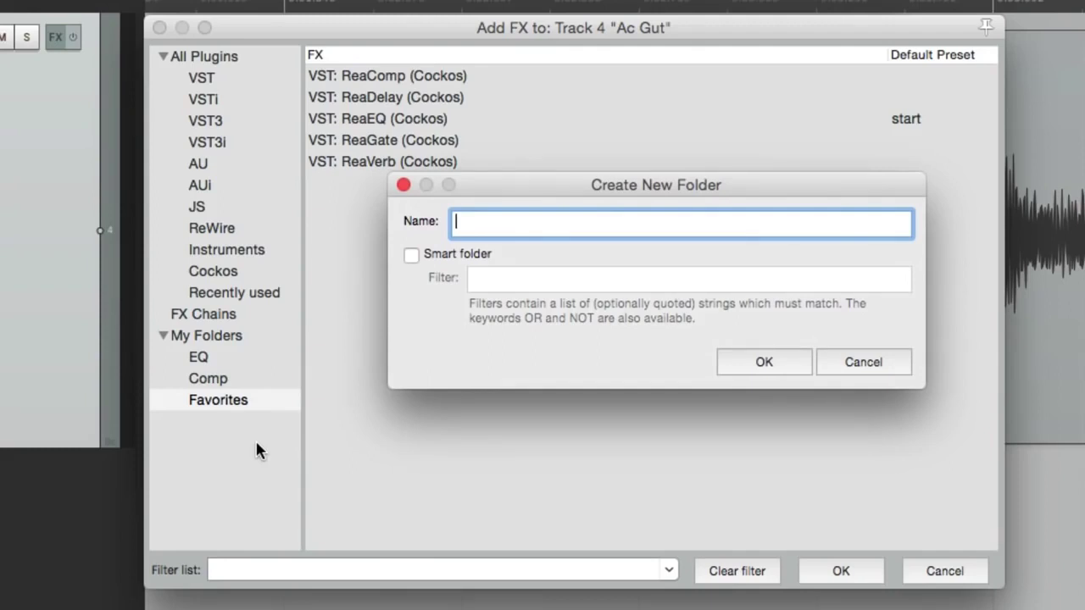
type("Waves")
left_click(413, 252)
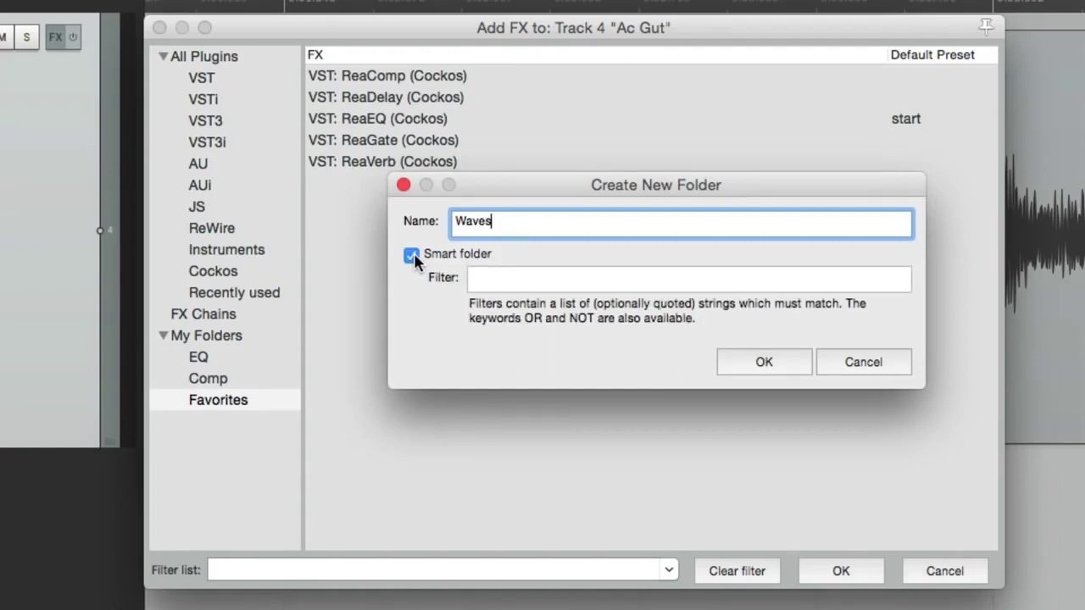
left_click(507, 279)
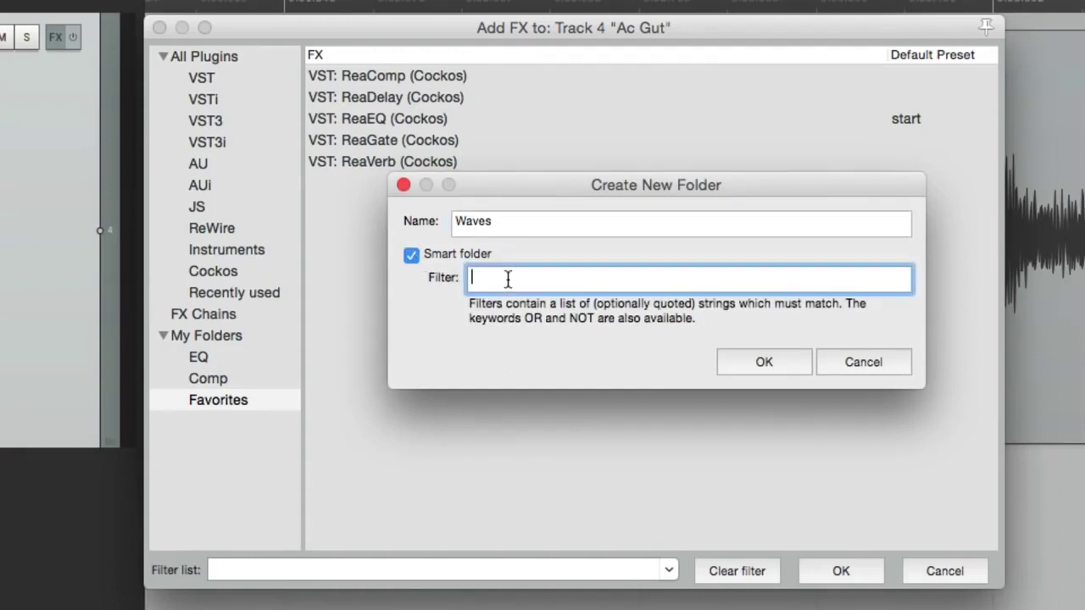
type("waves")
left_click(761, 370)
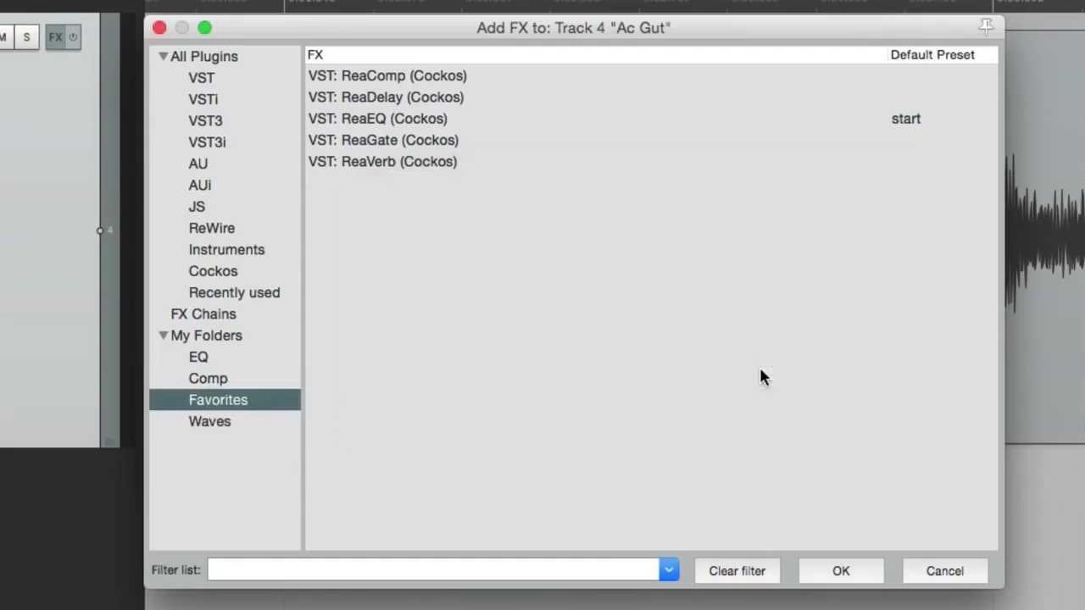
Examine the contents of the Waves, EQ, Comp and Favorites folders
left_click(253, 431)
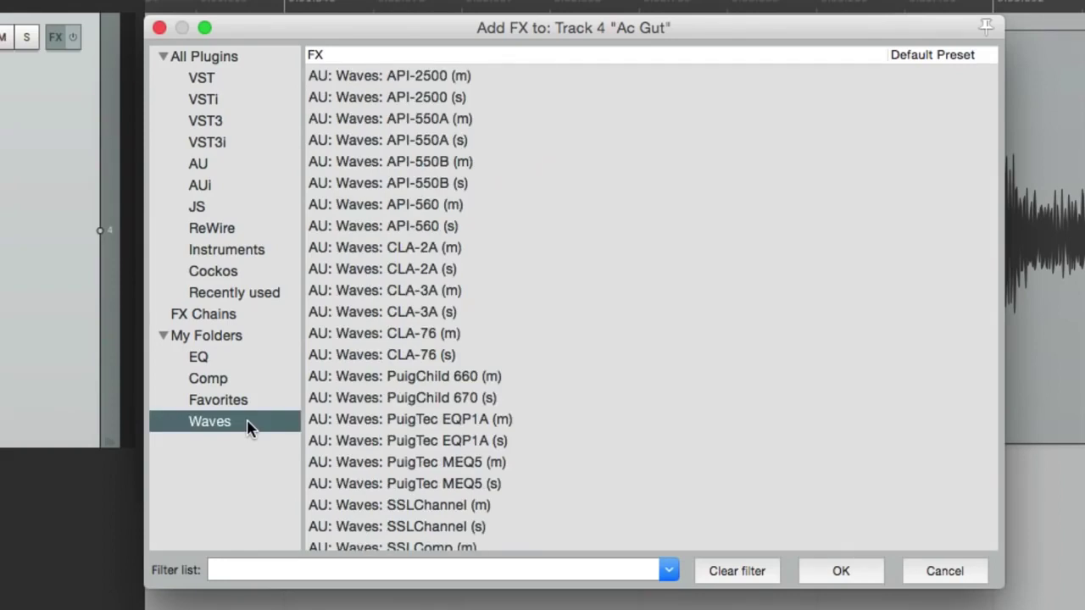
scroll(583, 129, "down", 5)
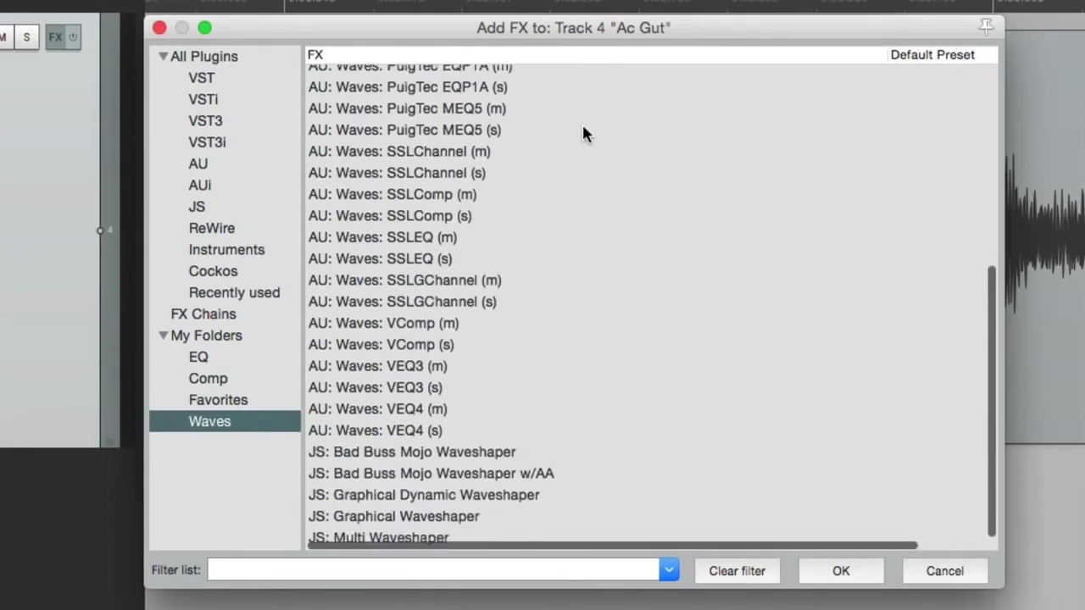
scroll(583, 129, "up", 5)
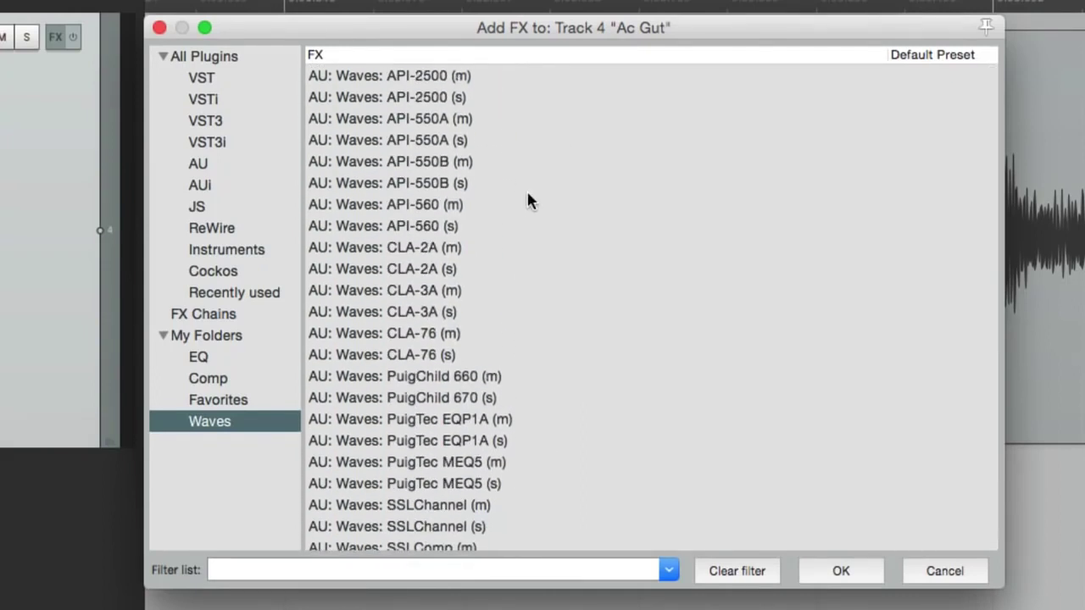
left_click(267, 361)
left_click(273, 381)
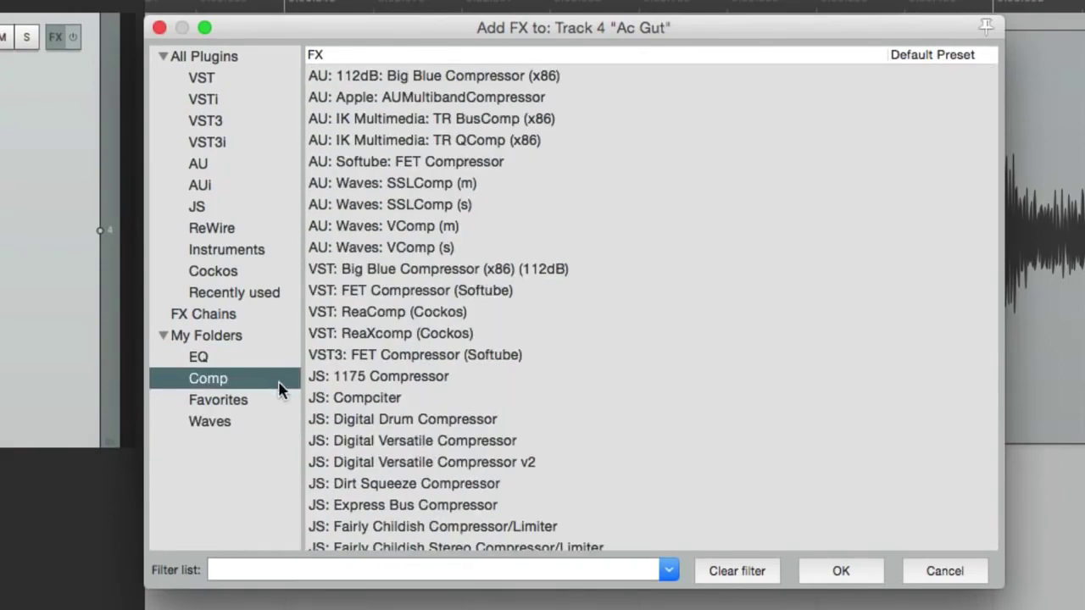
left_click(279, 406)
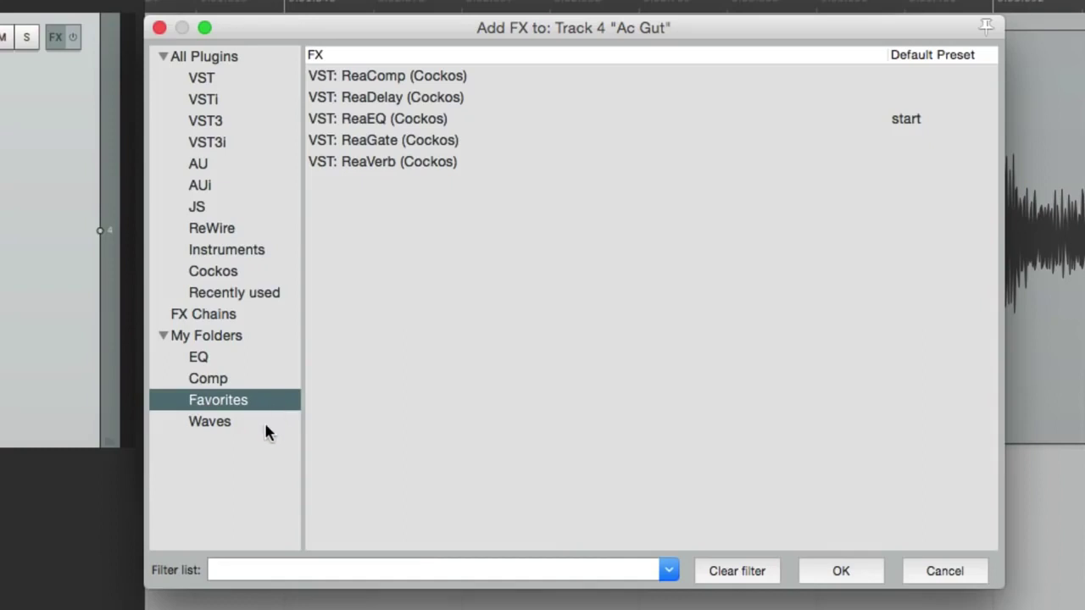
left_click(266, 428)
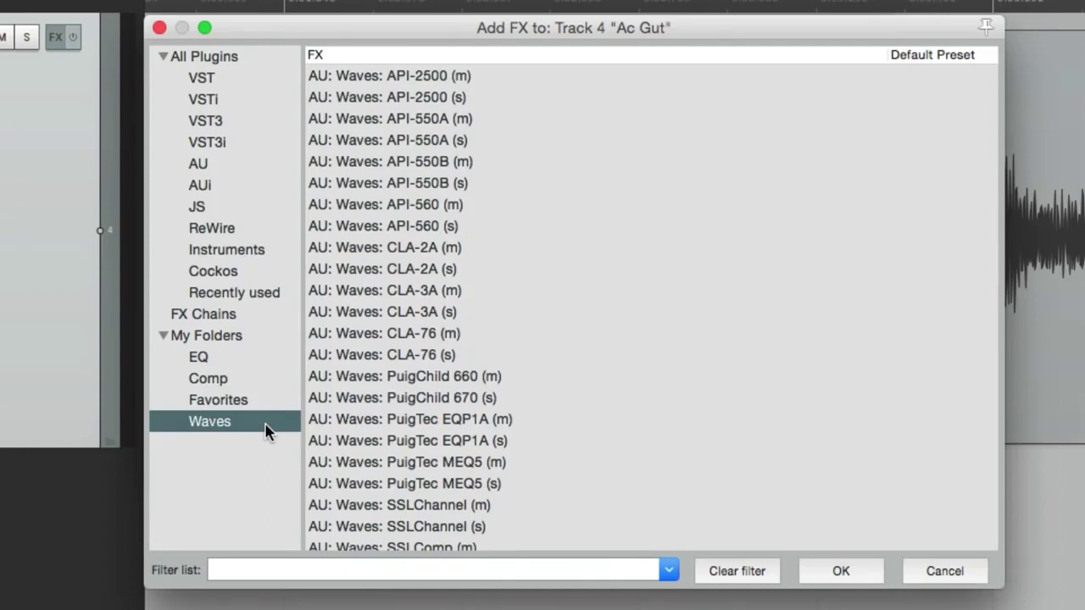
Add ReaEQ from the Favorites folder to Track 4's effects chain
left_click(268, 409)
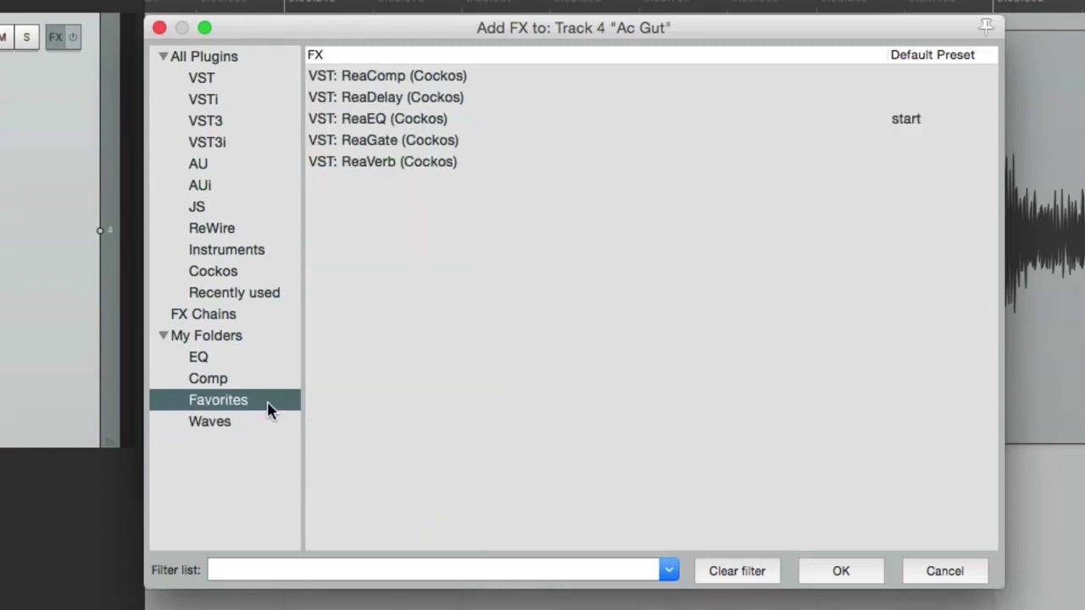
double_click(416, 122)
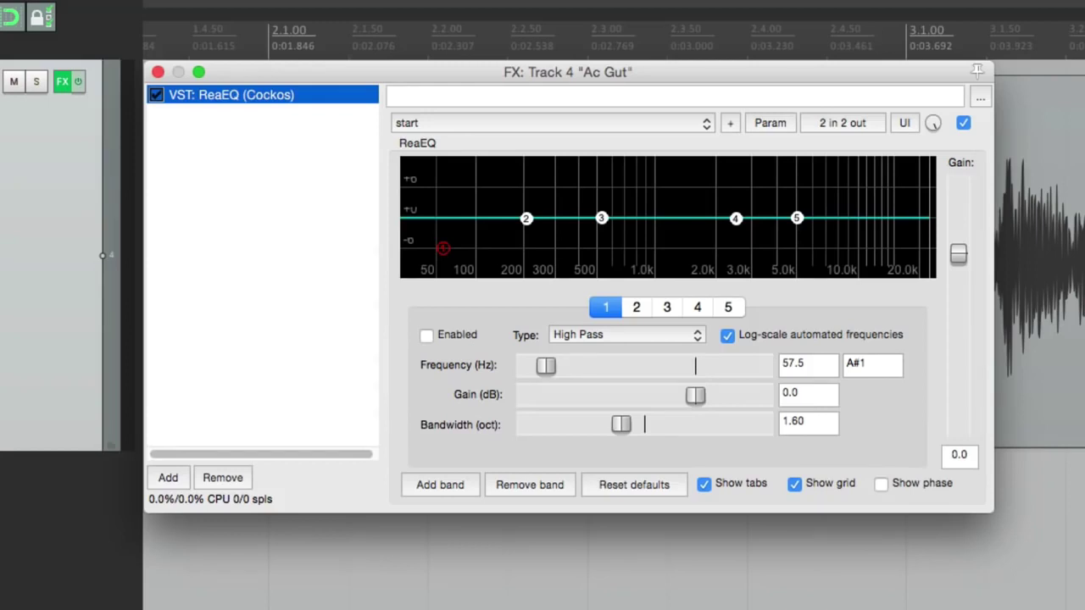
left_click(157, 198)
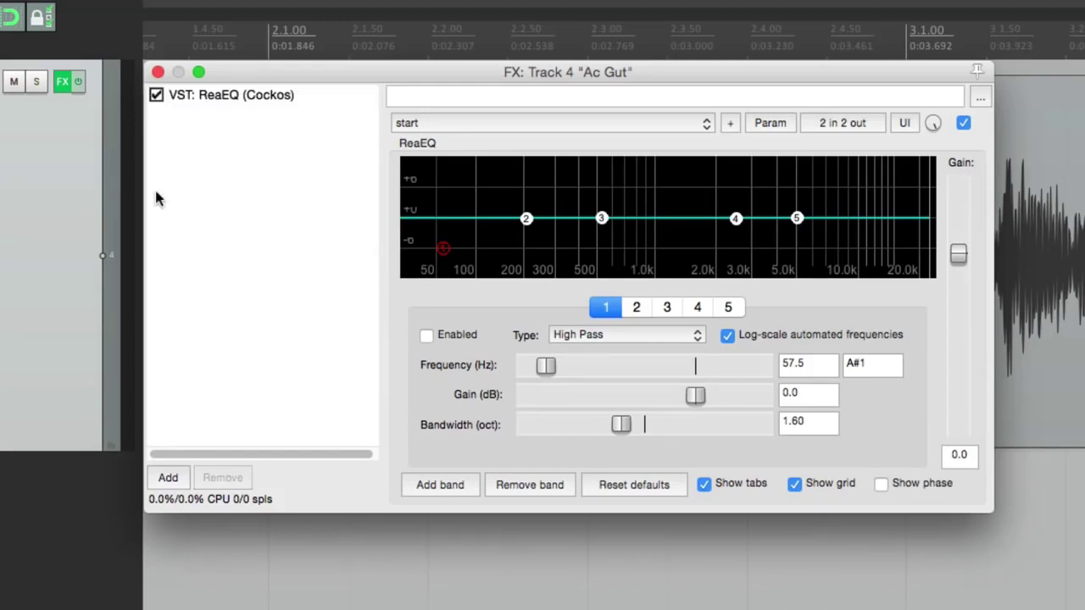
Toggle ReaEQ off and back on with both of its enable switches, and view its preset list without choosing a preset
left_click(157, 96)
left_click(156, 95)
left_click(963, 123)
left_click(963, 124)
left_click(536, 123)
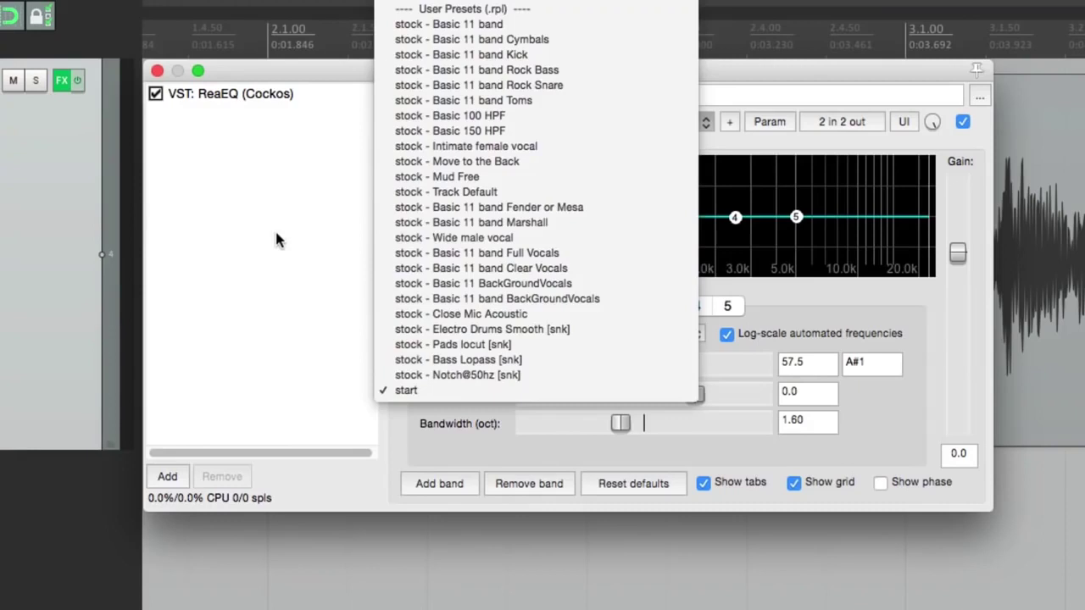
left_click(275, 240)
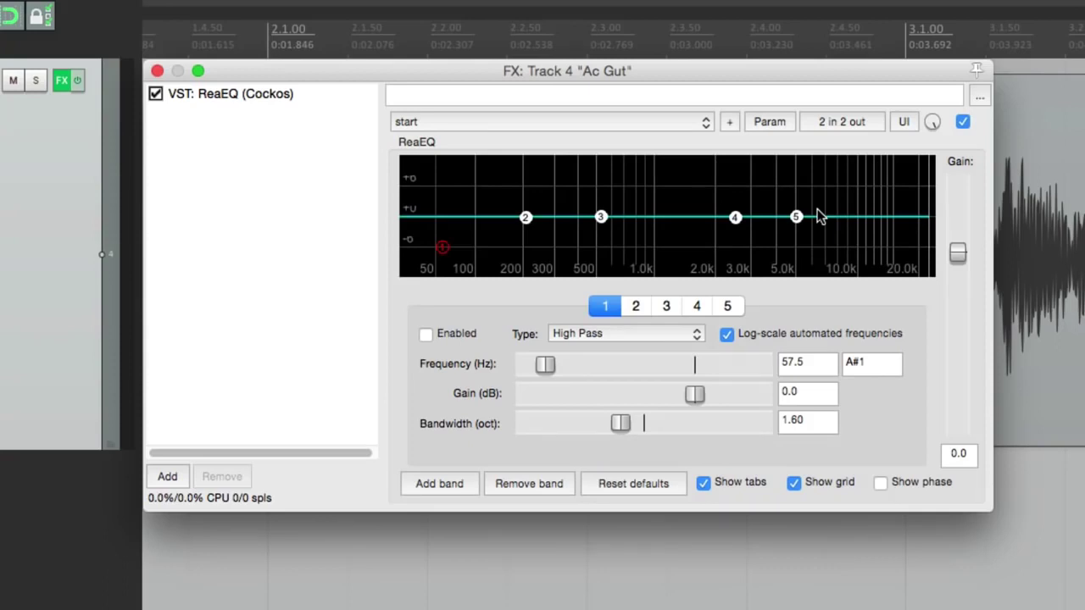
Add ReaComp from the Favorites folder to the track's effects chain after ReaEQ
left_click(167, 477)
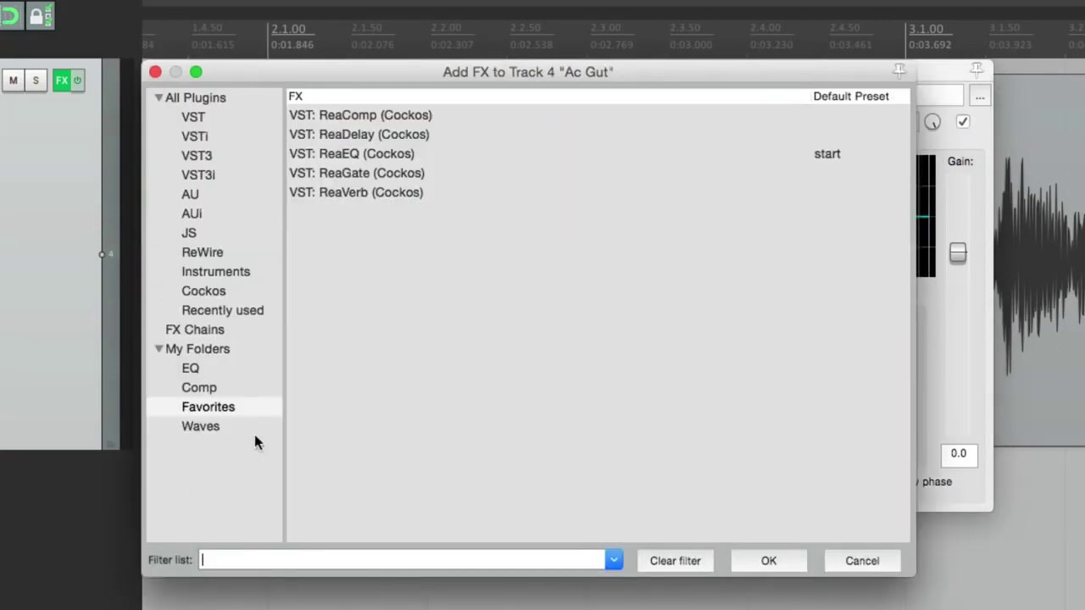
double_click(356, 120)
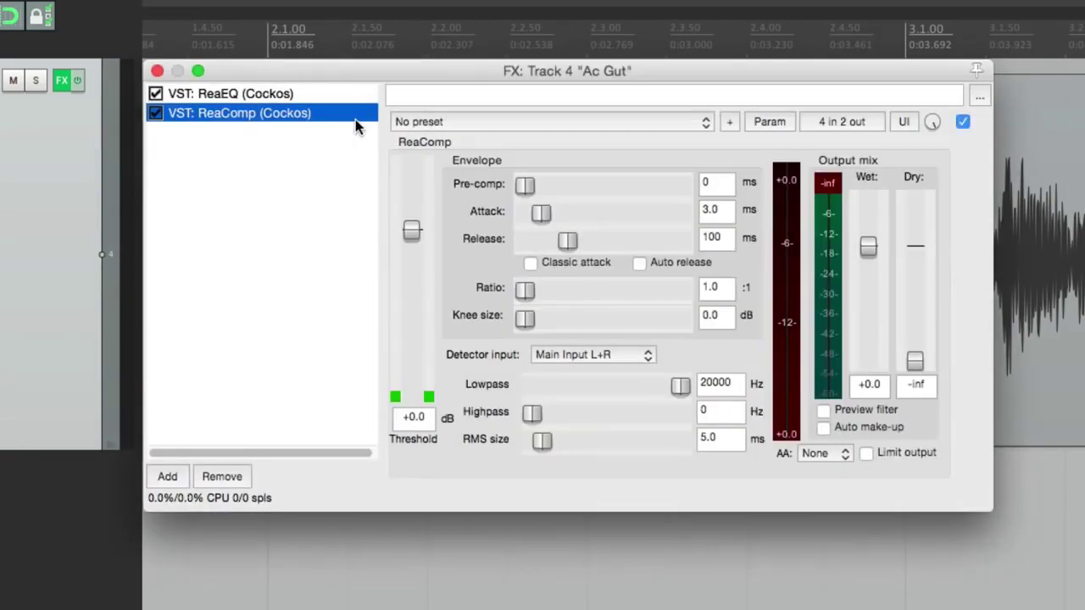
View ReaEQ's and ReaComp's settings in turn, move ReaEQ below ReaComp, and restore the original chain order
left_click(300, 97)
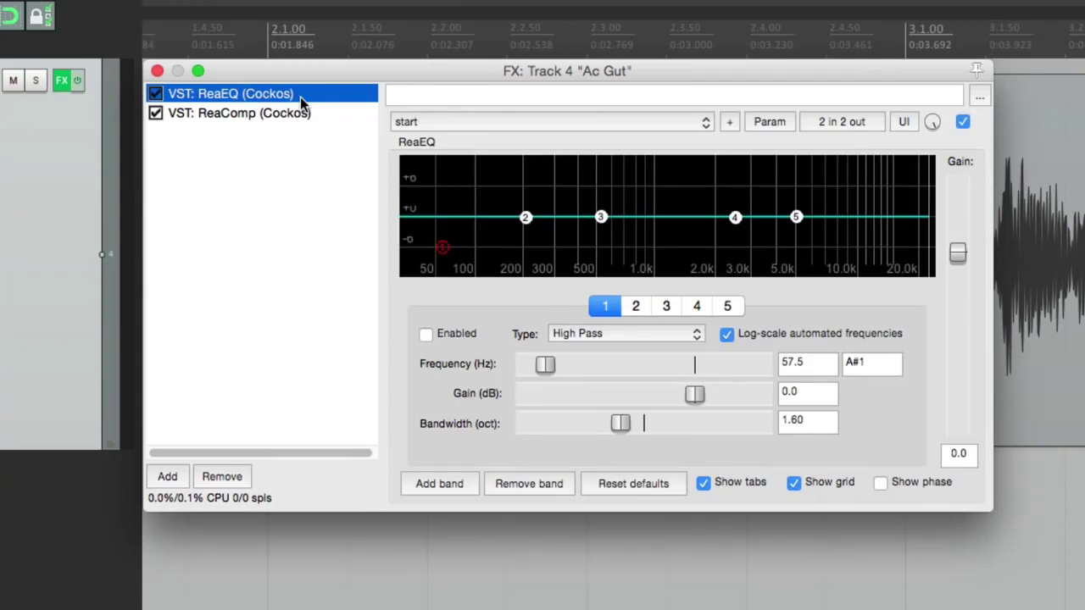
left_click(327, 115)
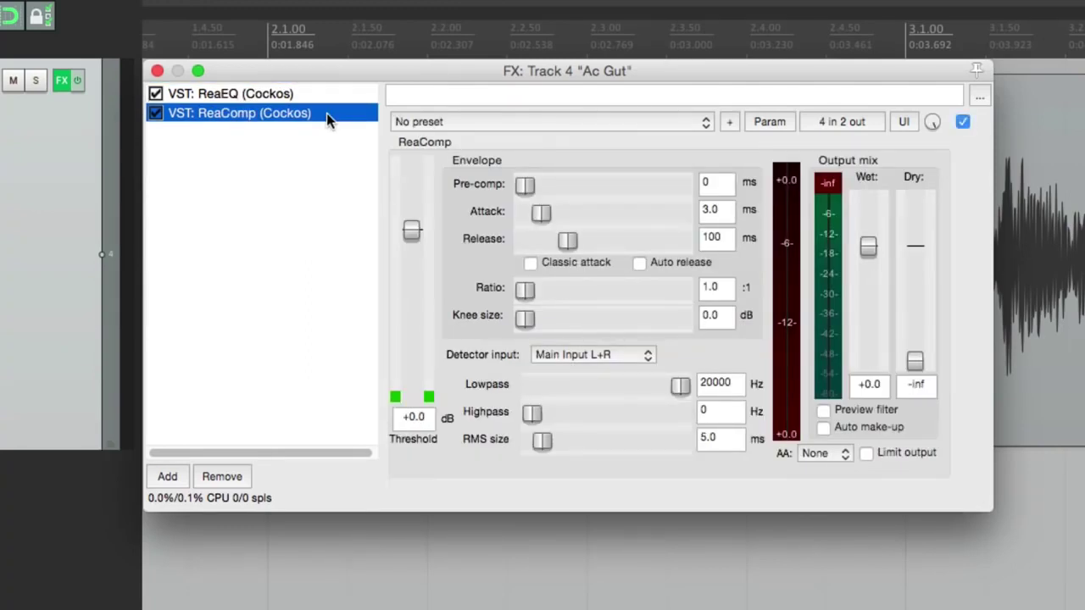
left_click_drag(316, 97, 318, 178)
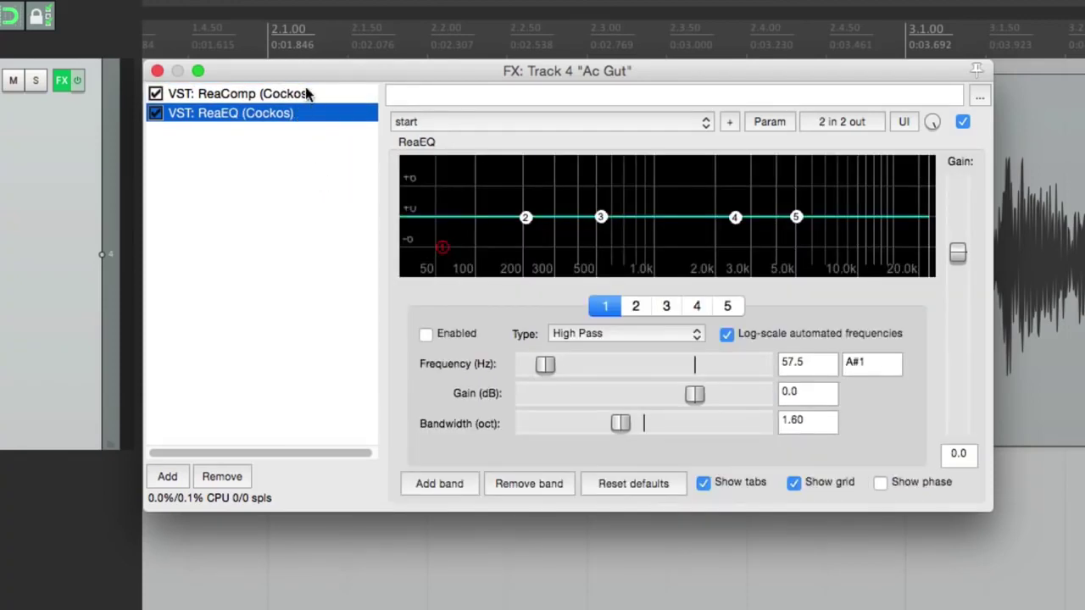
left_click_drag(307, 101, 311, 155)
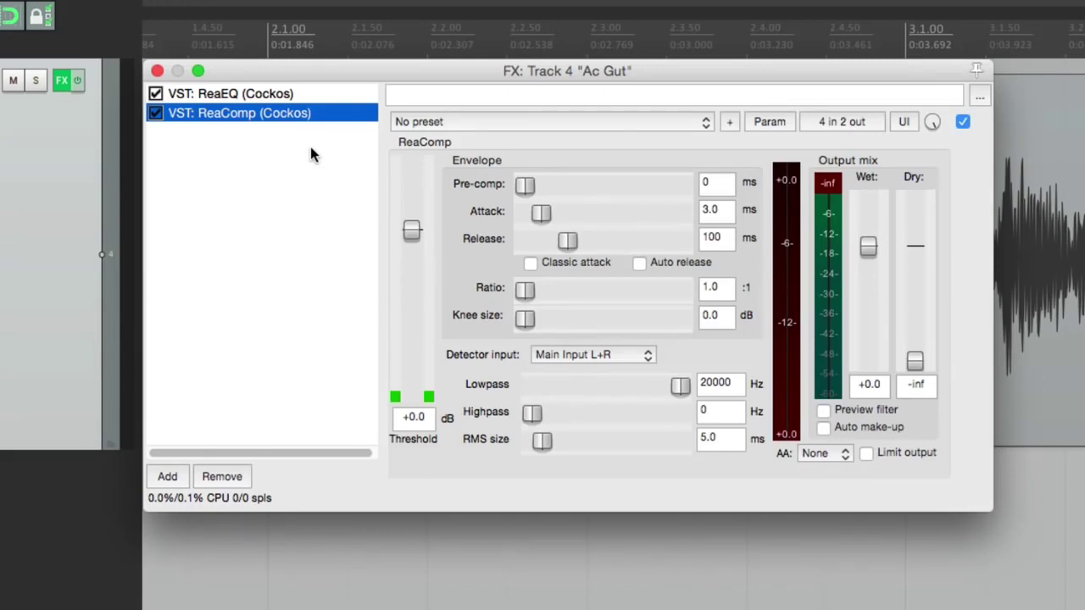
Open ReaEQ and ReaComp in separate floating windows, moving ReaEQ's window clear of the effects list
double_click(279, 98)
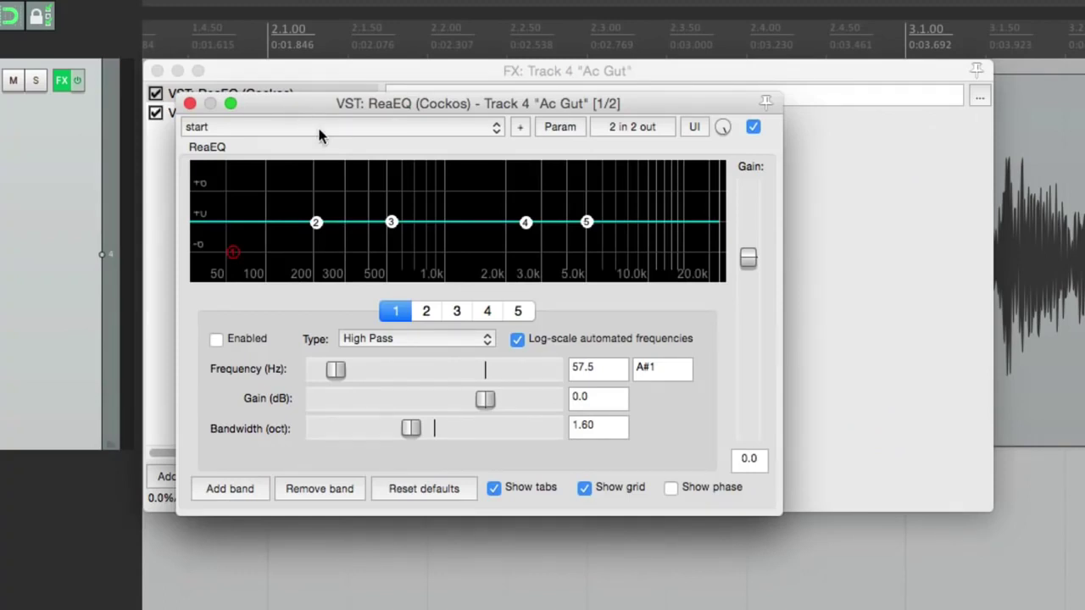
left_click_drag(314, 100, 711, 104)
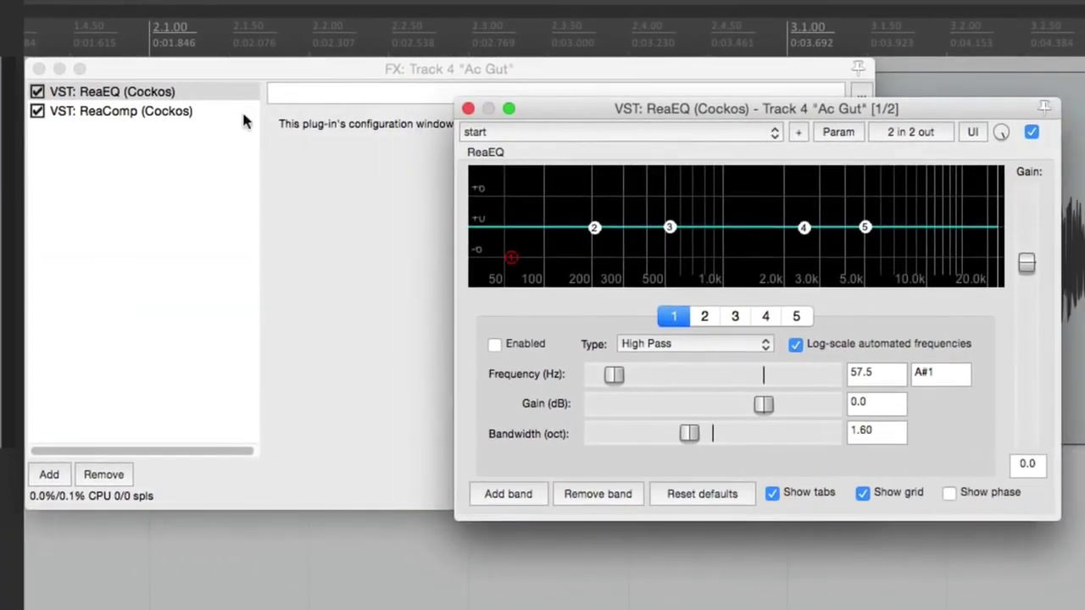
left_click(177, 155)
double_click(152, 119)
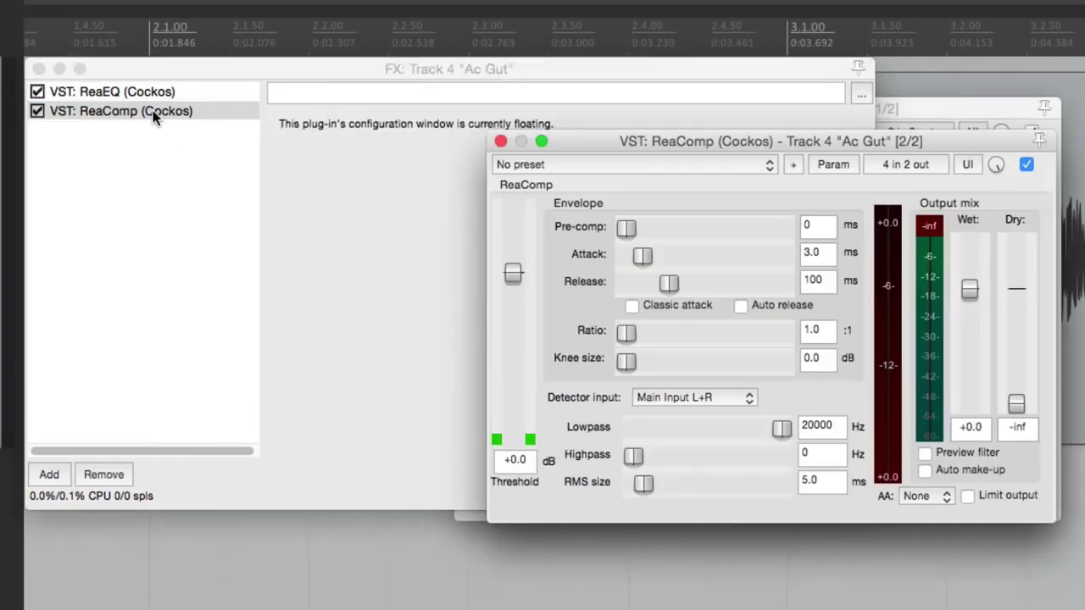
Close the track's effects chain window and arrange the floating ReaComp and ReaEQ windows side by side
left_click(39, 68)
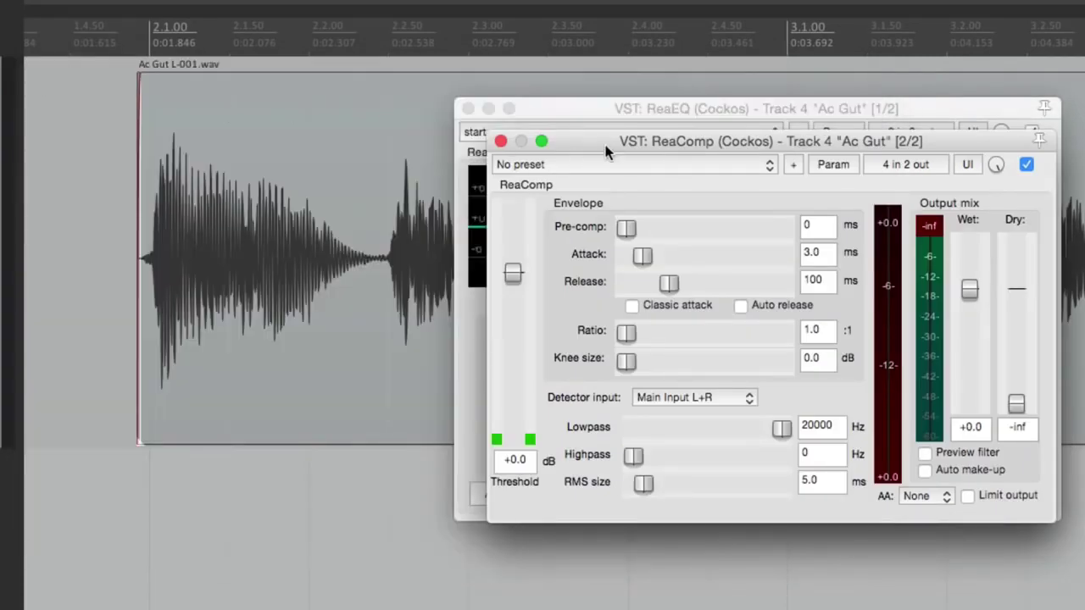
left_click_drag(604, 145, 138, 76)
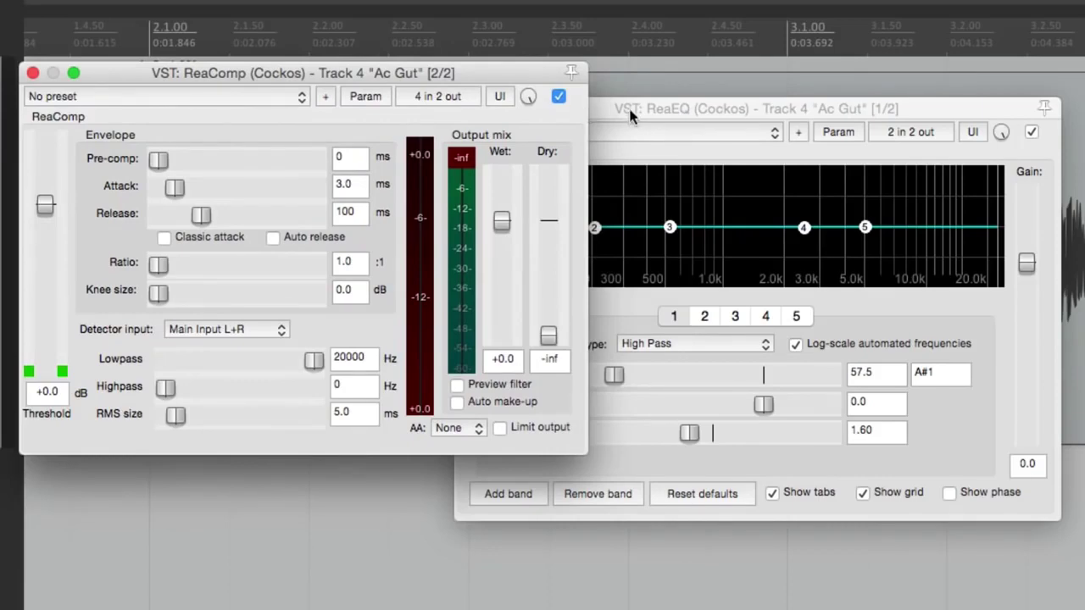
left_click_drag(634, 109, 686, 93)
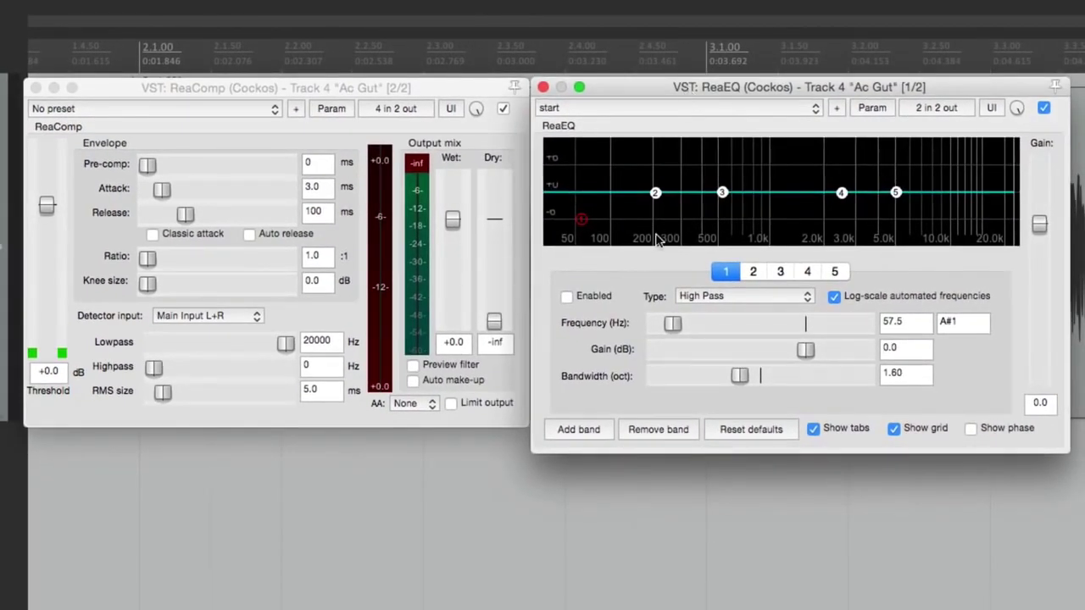
Close the floating ReaEQ and ReaComp windows, and briefly open and close the track's effects chain
left_click(544, 86)
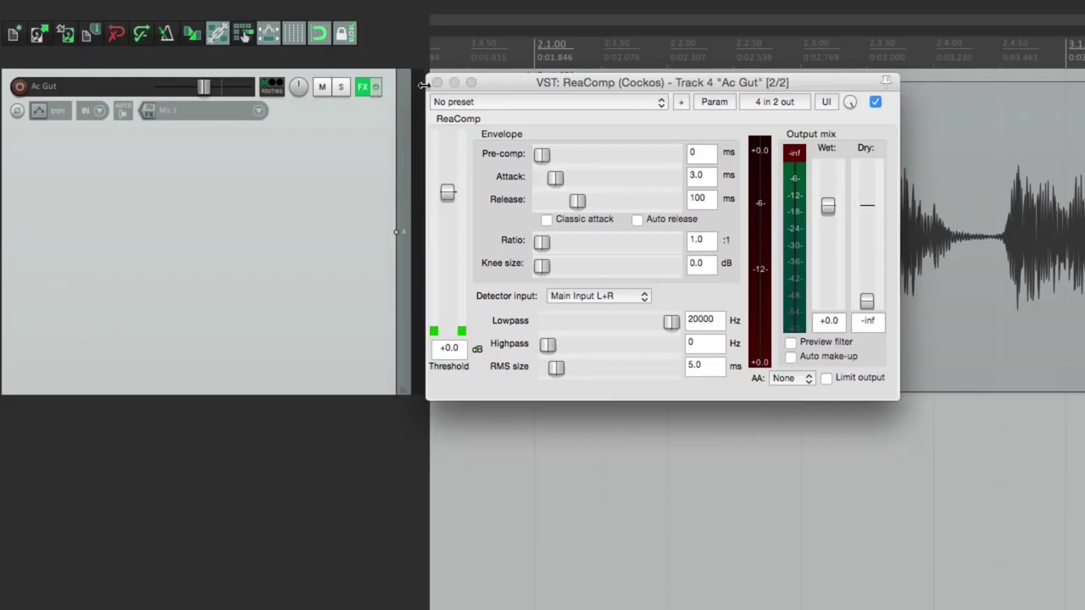
left_click(376, 83)
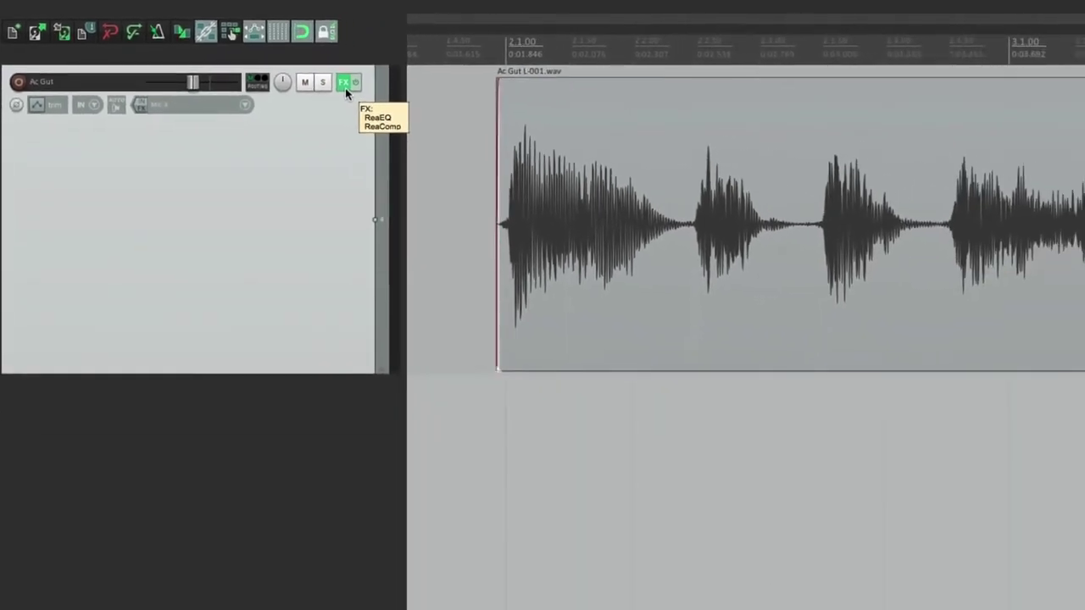
left_click(343, 82)
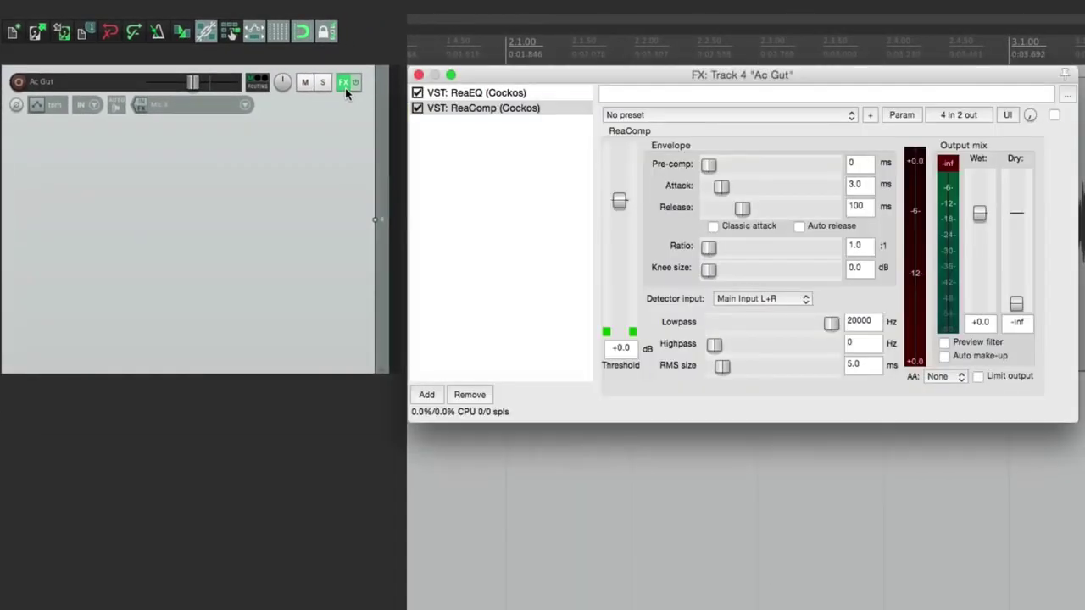
left_click(419, 77)
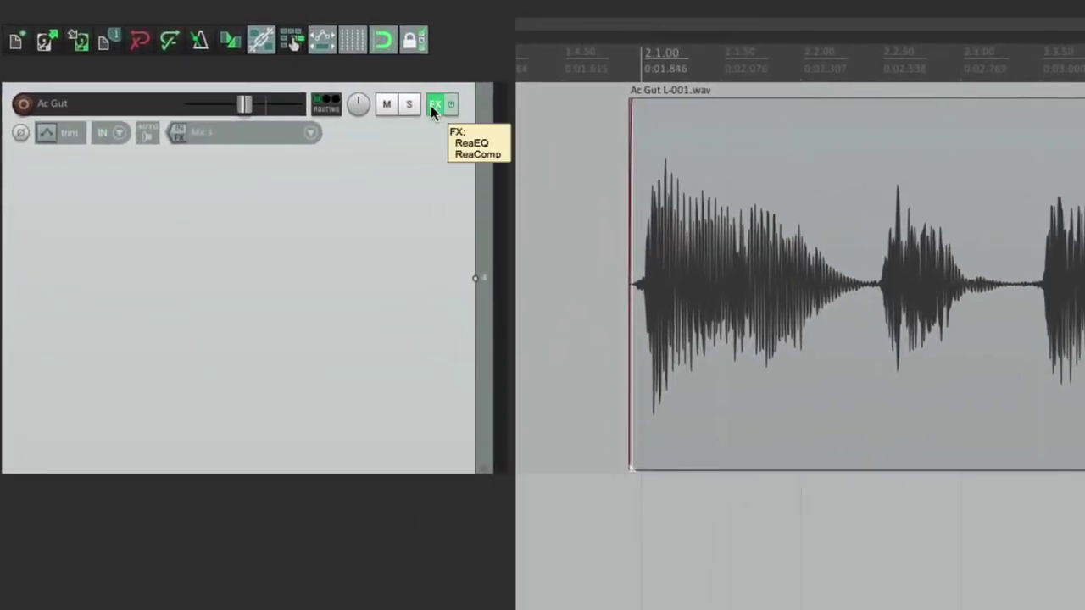
Look through the EQ, Comp, Favorites and Waves folders in the track's effects shortcut list, and briefly open ReaEQ's floating window from it
right_click(341, 83)
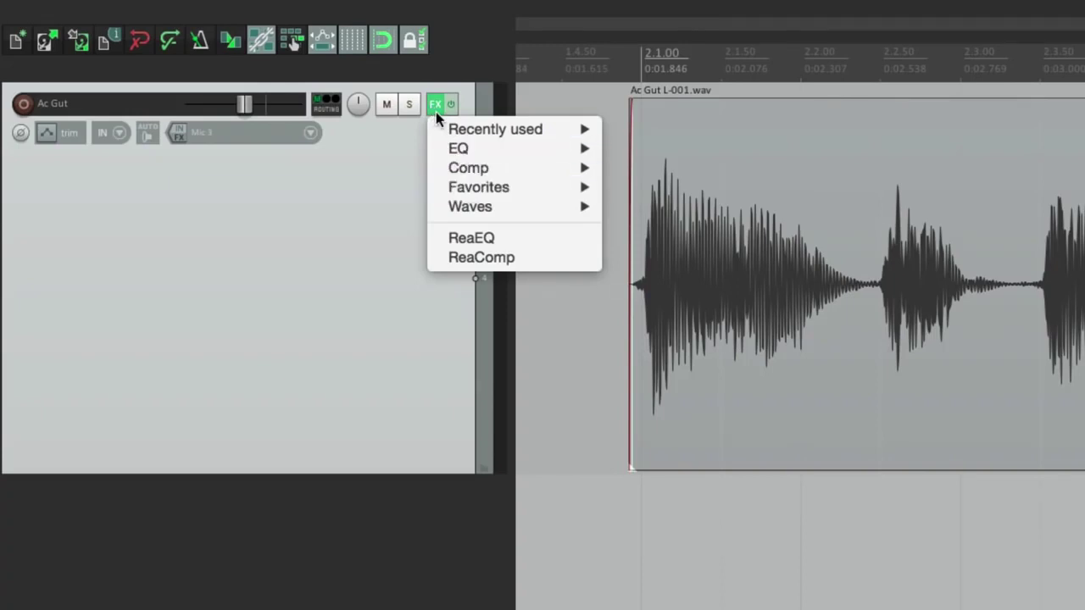
mouse_move(440, 148)
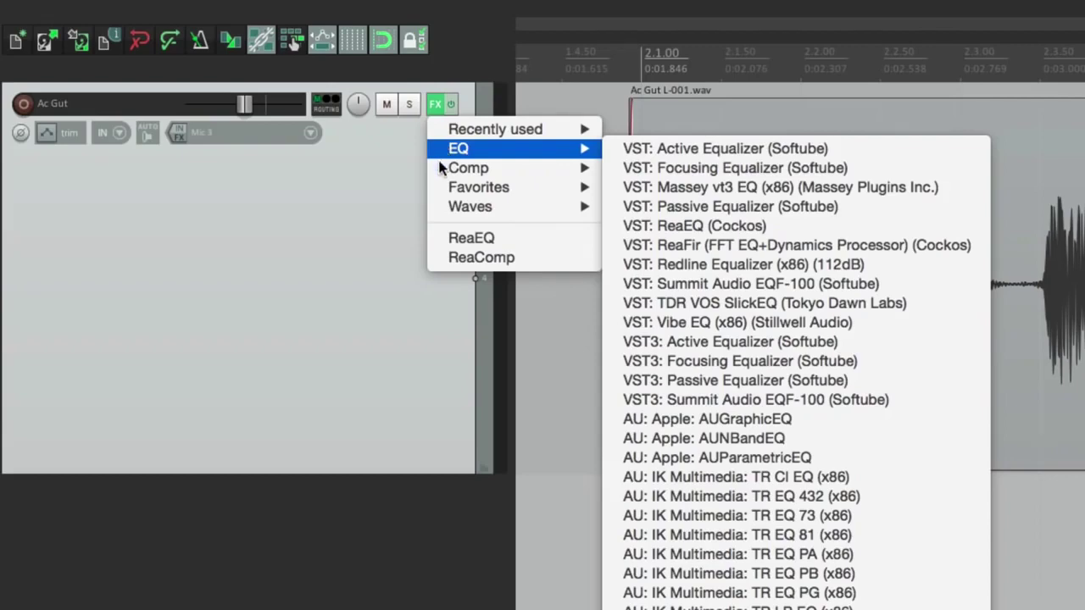
mouse_move(440, 170)
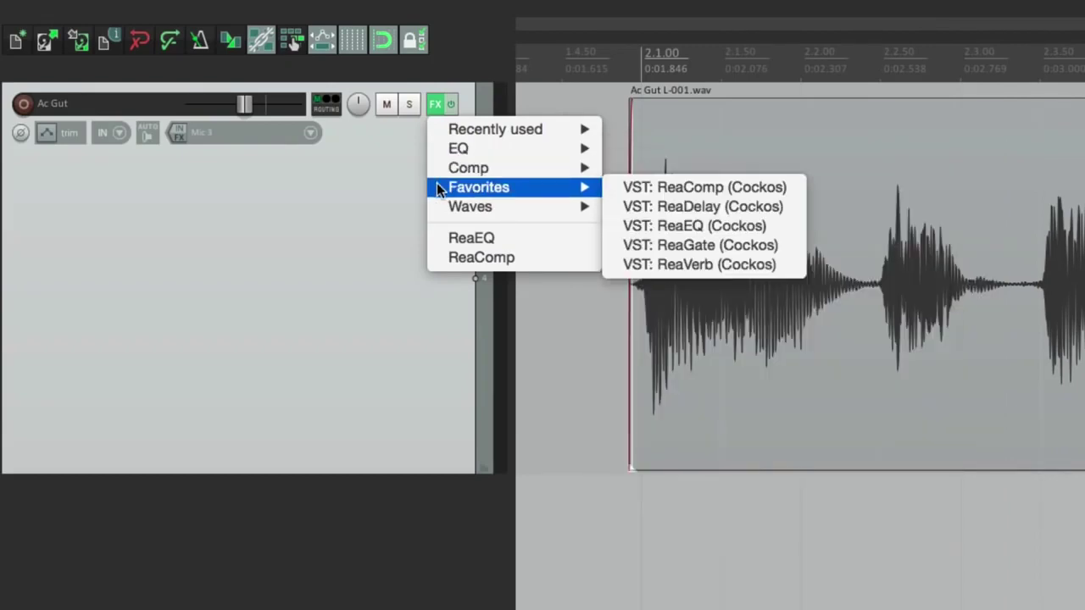
mouse_move(440, 207)
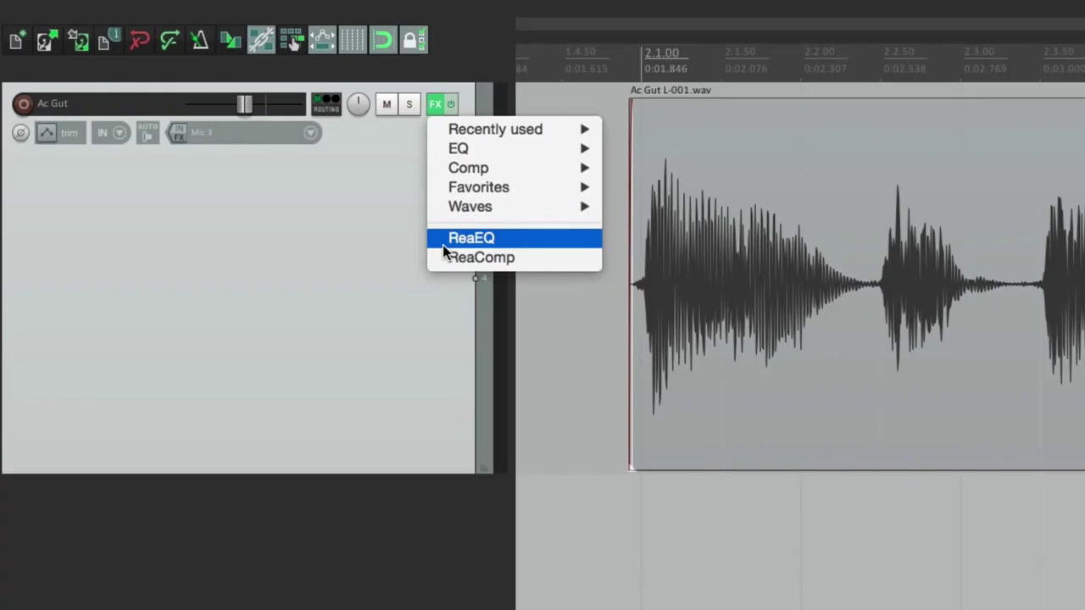
left_click(442, 245)
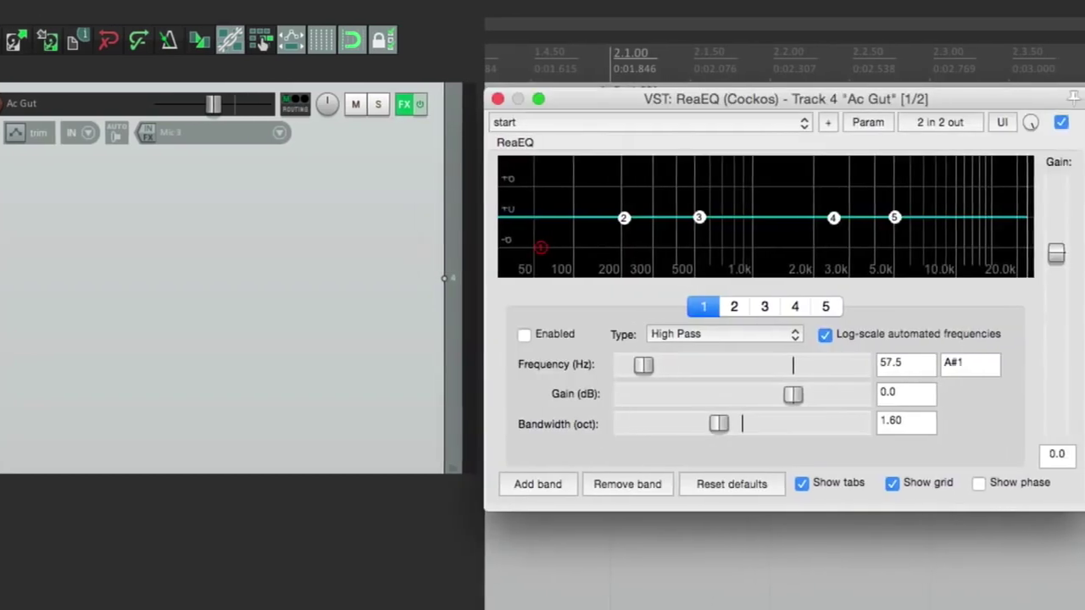
left_click(492, 98)
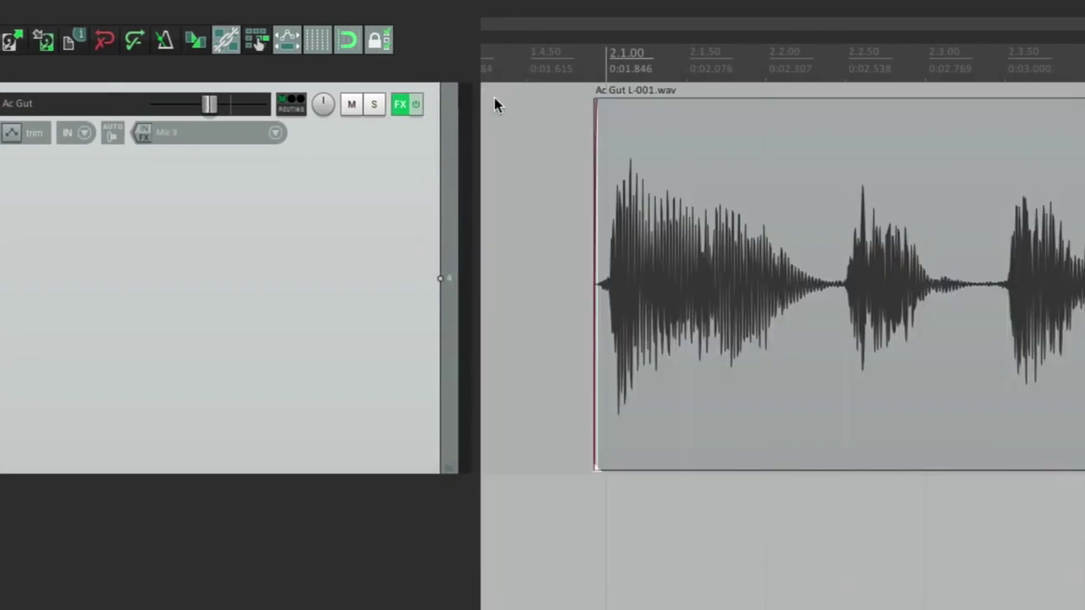
Open ReaComp's floating window directly from the track's effects shortcut list and close it again
right_click(426, 105)
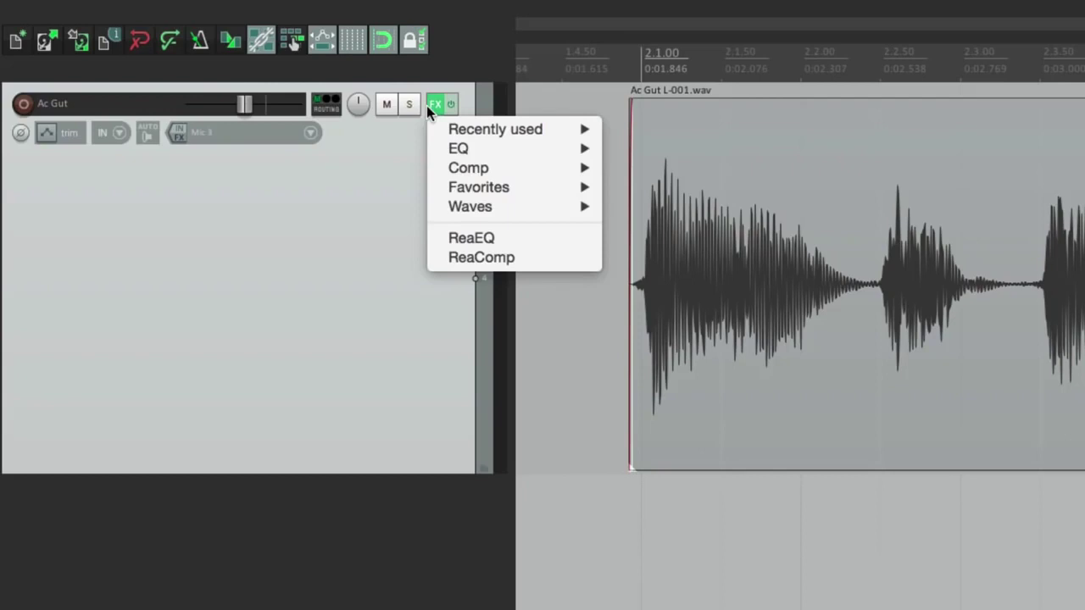
left_click(447, 258)
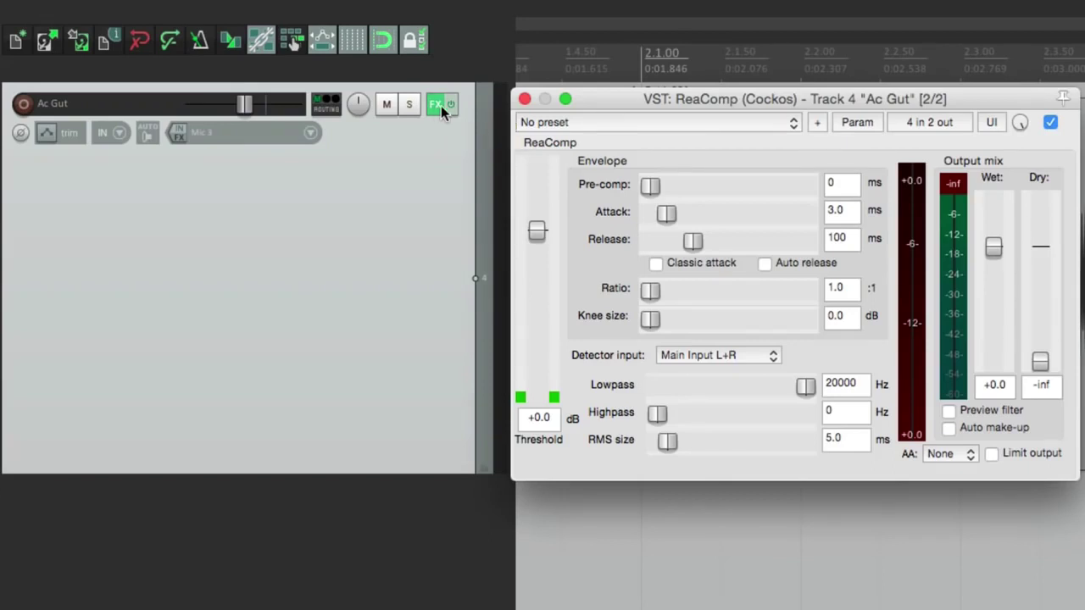
left_click(524, 99)
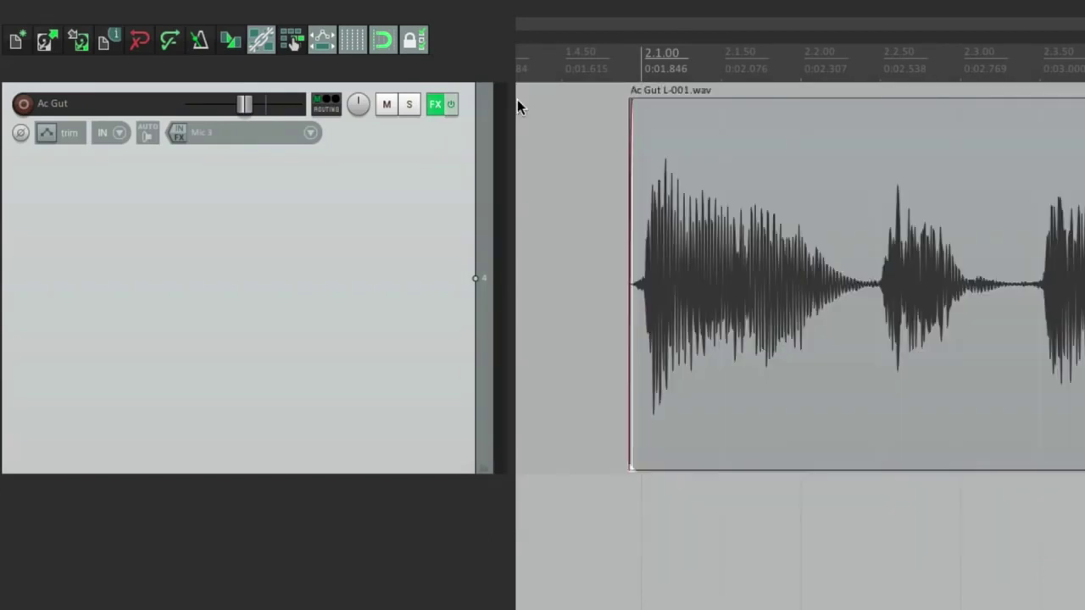
Open the track's effects chain, clear the plug-in selection in its list, and close the chain window
left_click(437, 108)
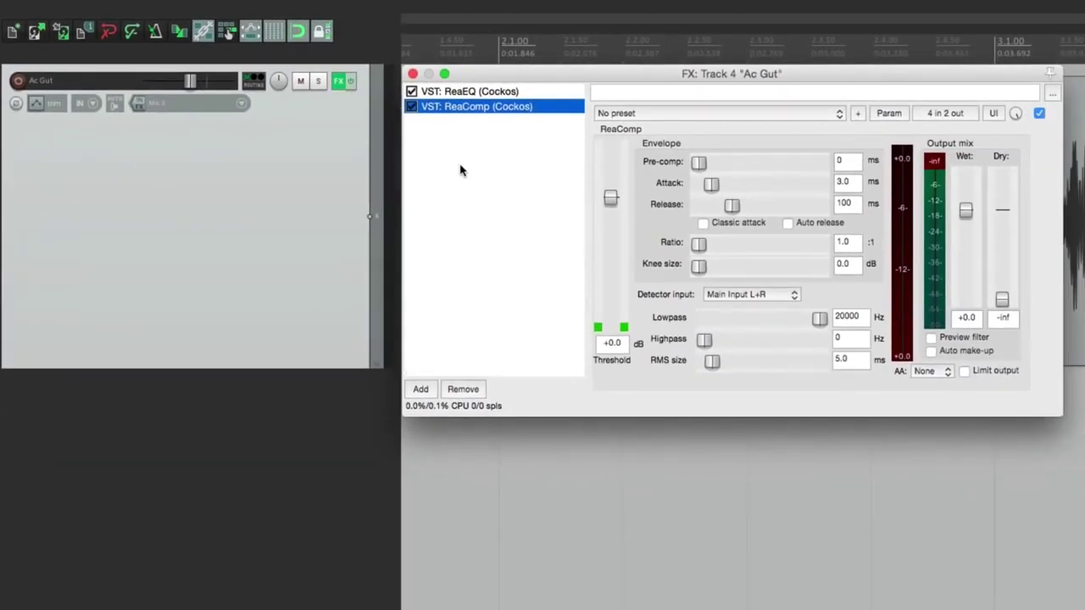
left_click(460, 171)
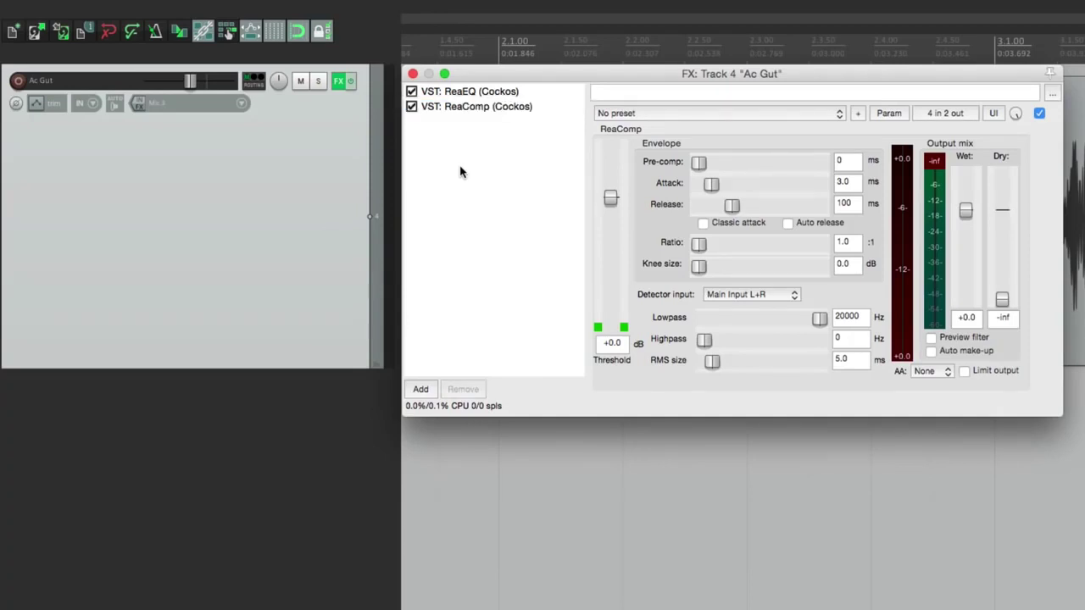
left_click(413, 74)
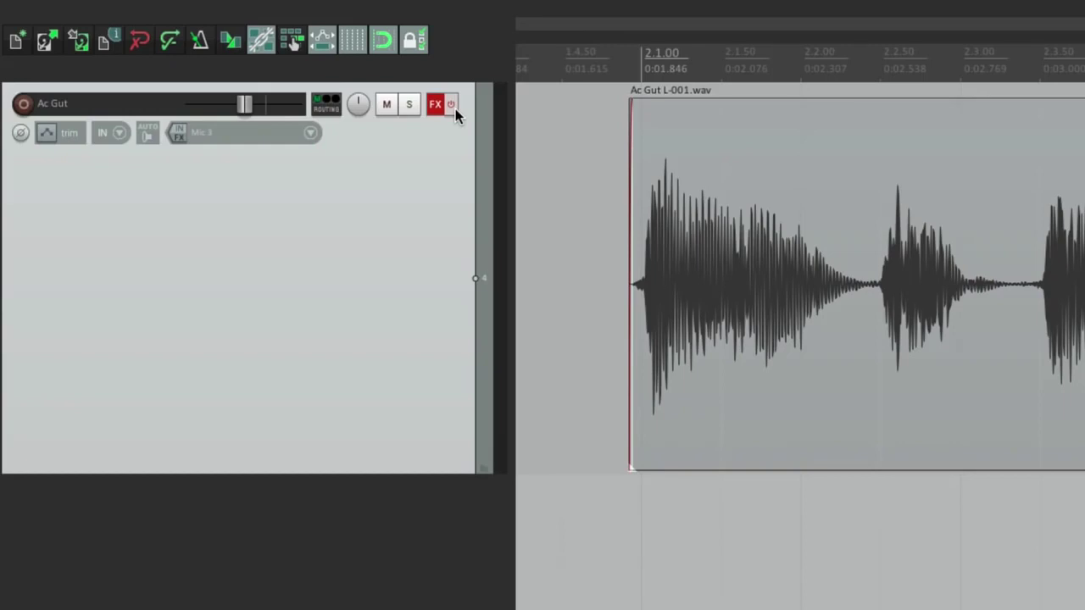
Re-enable the track's bypassed effects and remove all effects from the track at once
mouse_move(440, 108)
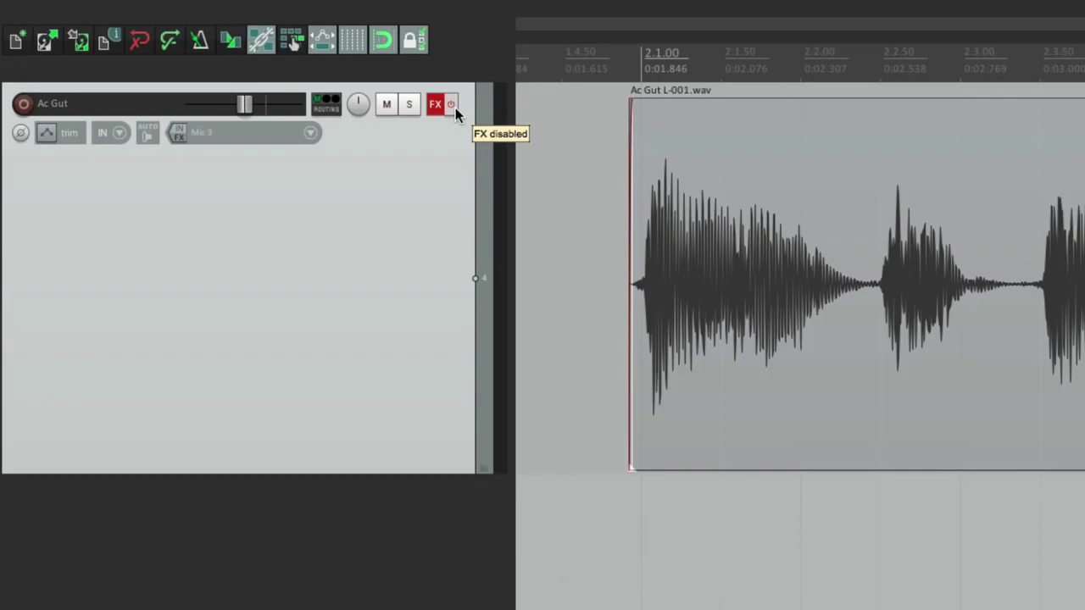
left_click(456, 108)
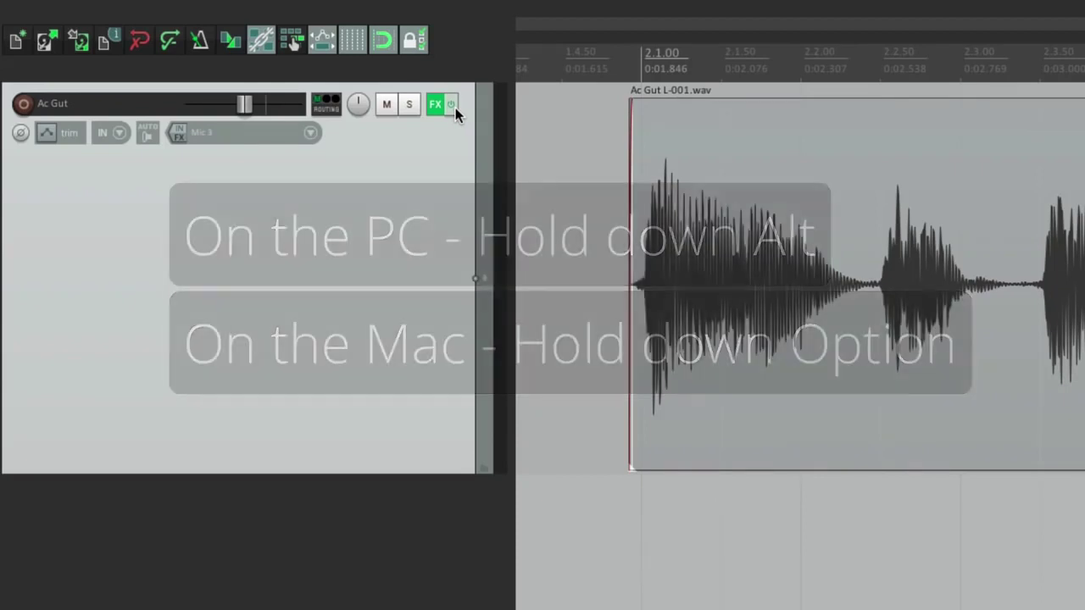
left_click(432, 108, "alt")
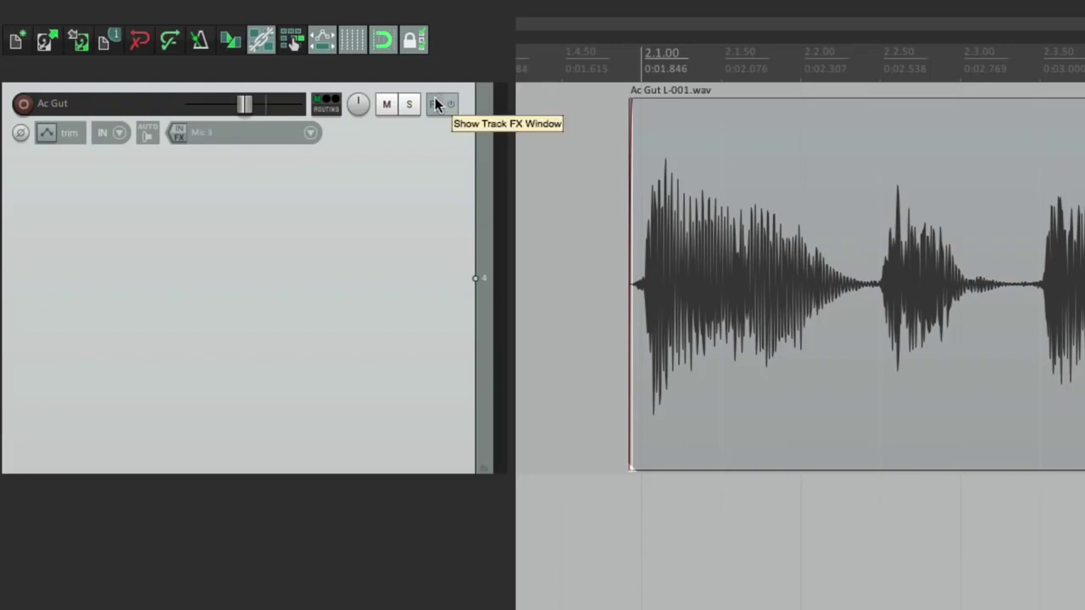
Add ReaEQ, ReaComp and a second ReaEQ in that order from the Favorites folder to Track 4's empty effects chain
left_click(435, 101)
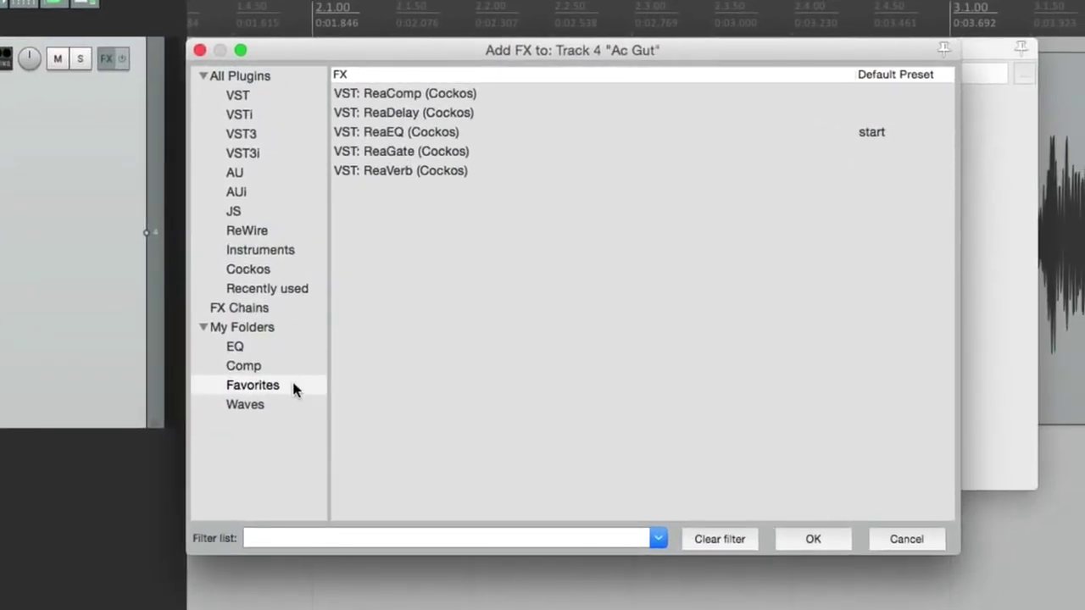
left_click(519, 361)
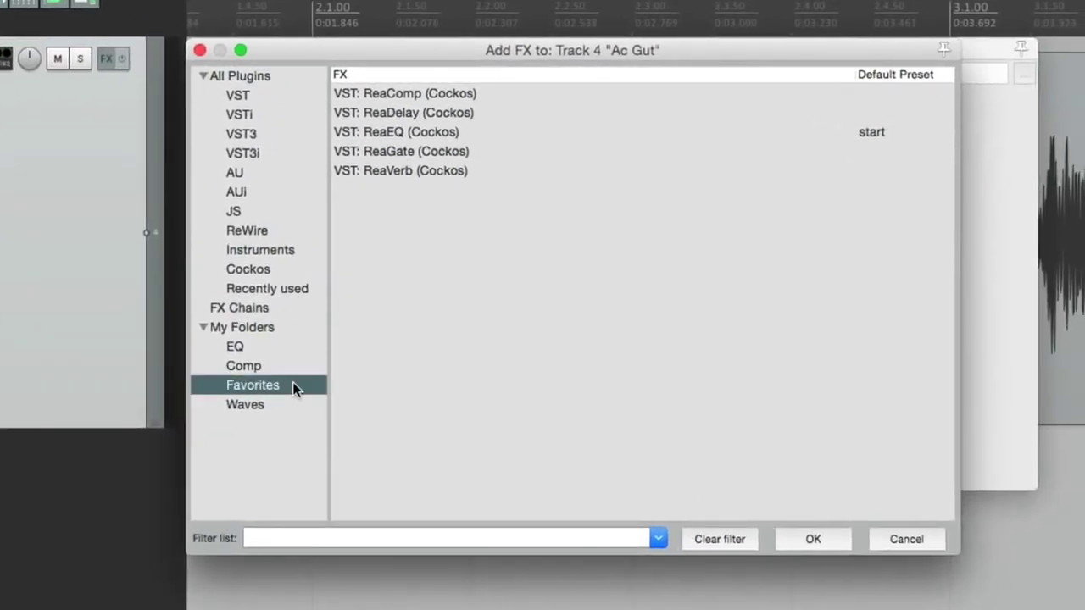
double_click(424, 133)
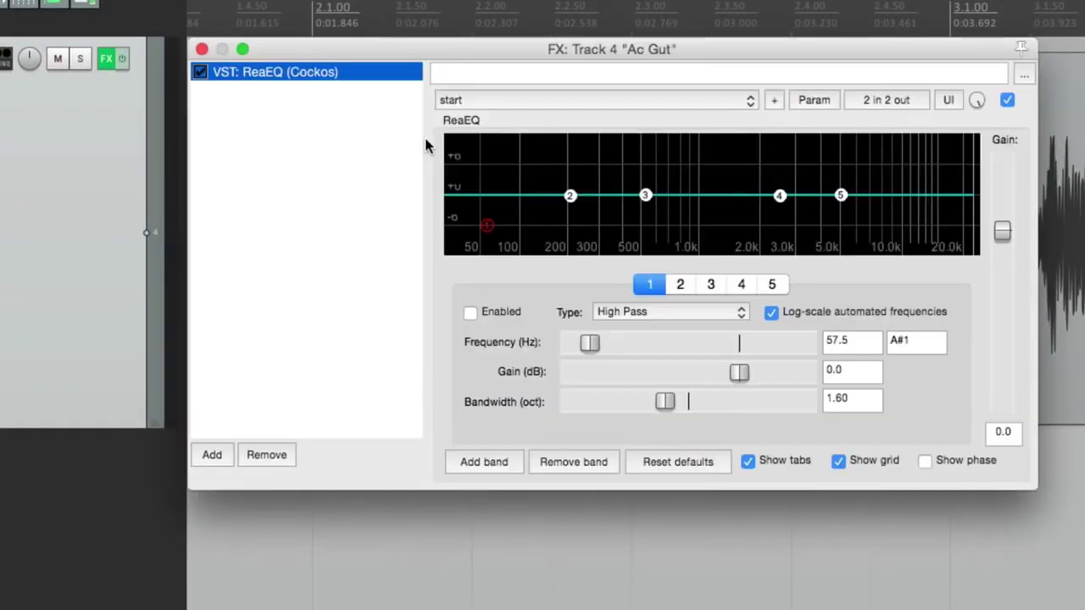
left_click(213, 456)
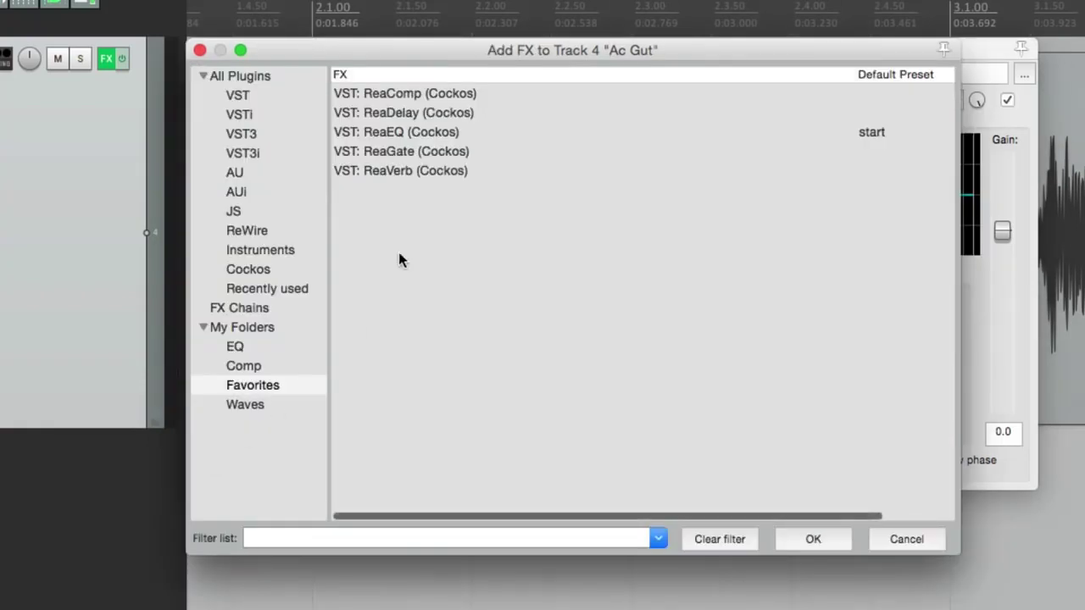
double_click(417, 94)
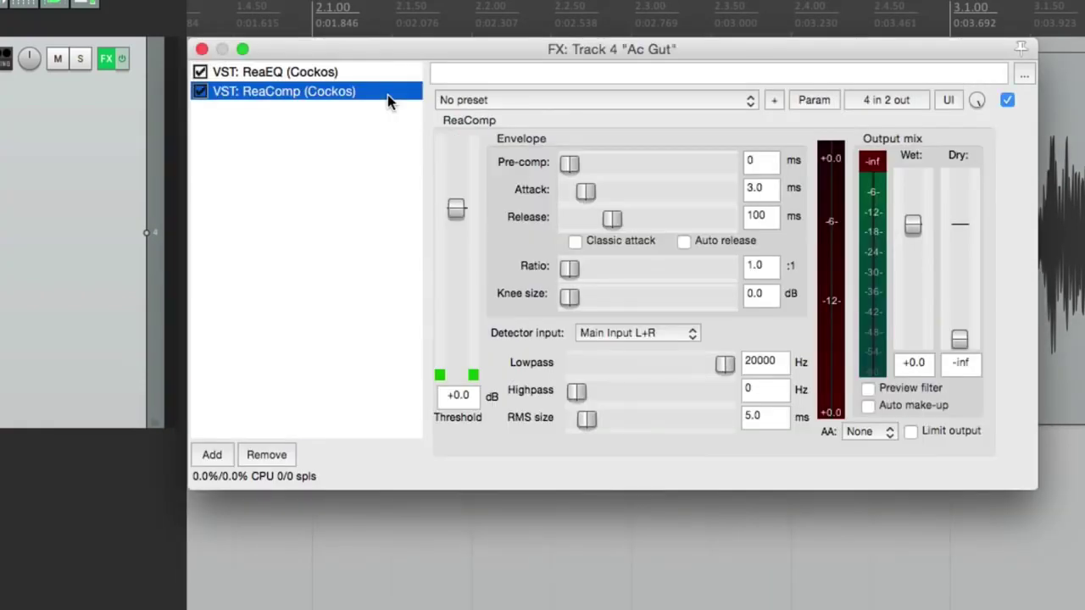
left_click(214, 458)
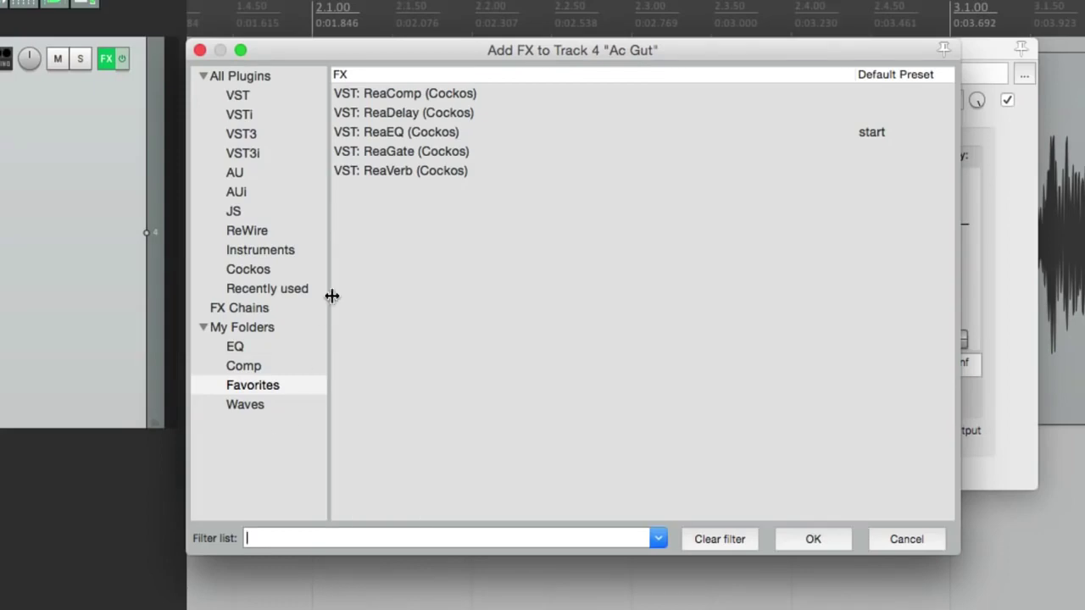
double_click(381, 132)
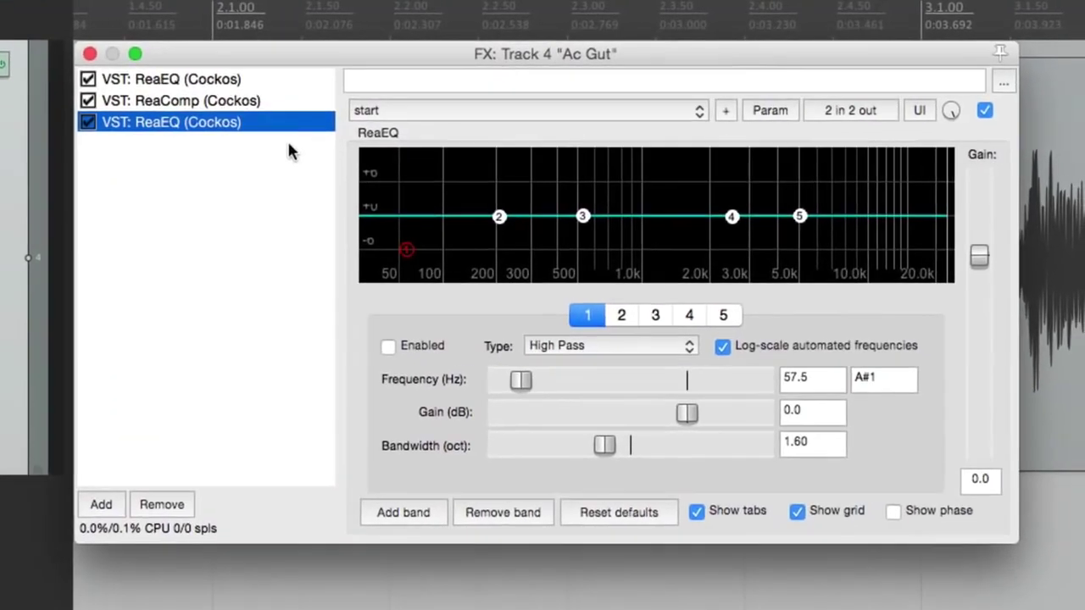
In the first ReaEQ, enable the band 1 high pass at 160.0 Hz and set band 3 to 314.1 Hz with -3.2 dB gain
left_click(263, 81)
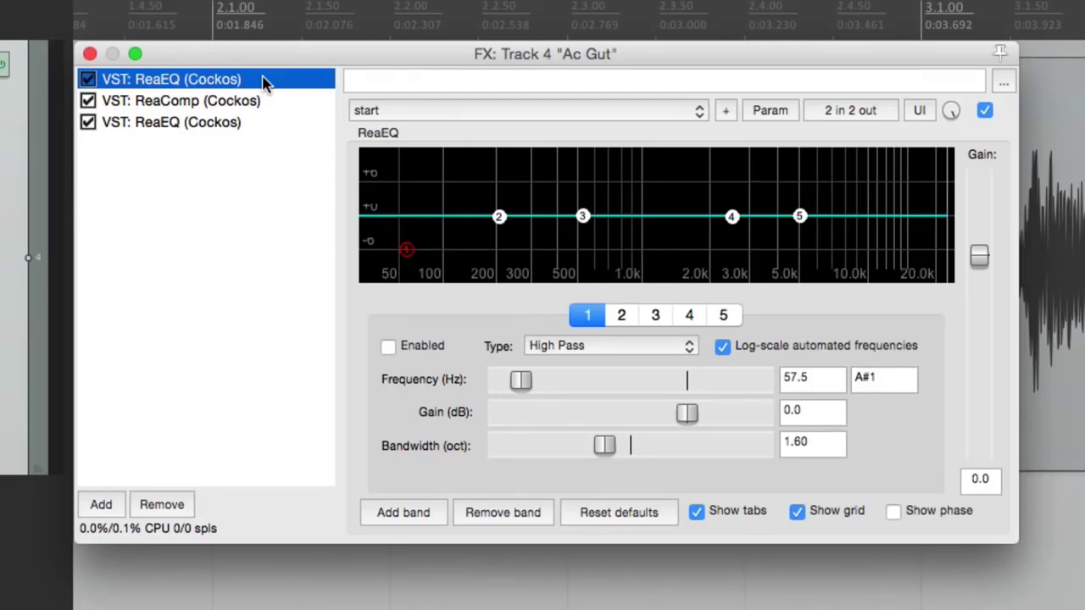
left_click(388, 348)
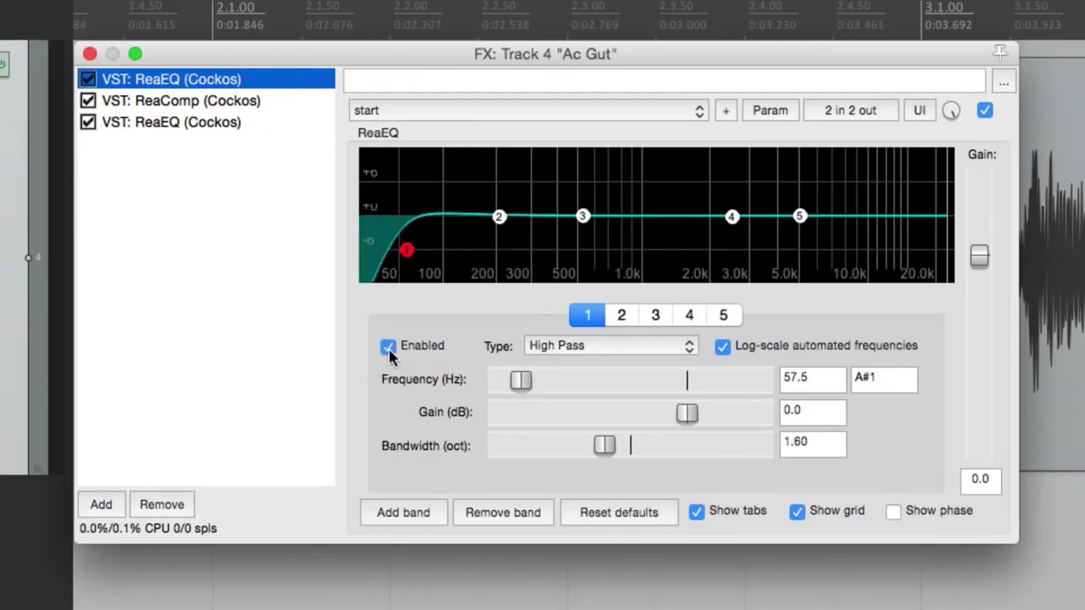
left_click_drag(525, 380, 555, 379)
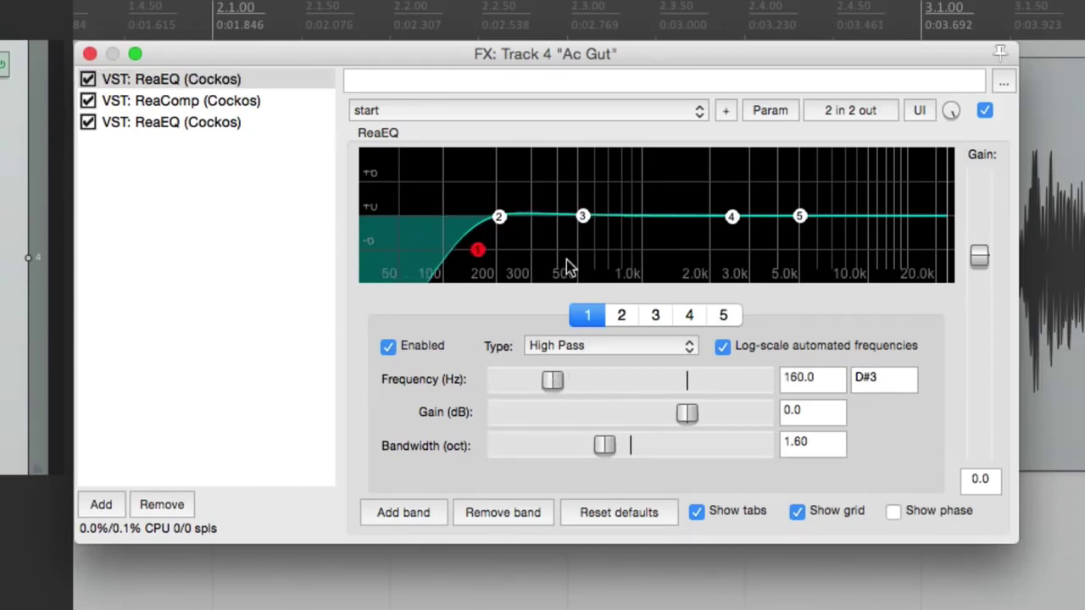
left_click_drag(583, 217, 536, 237)
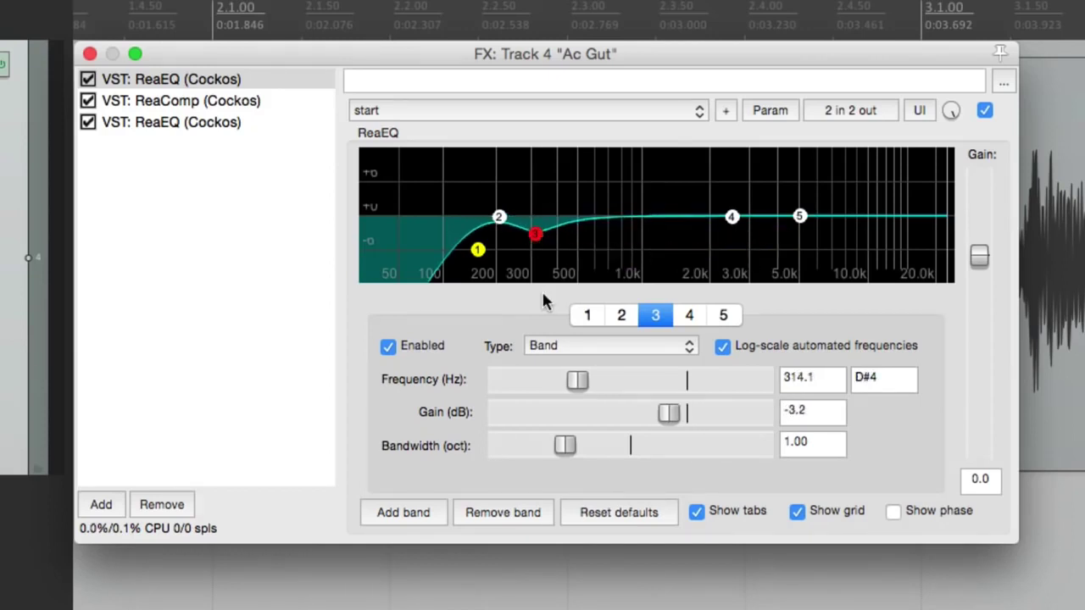
Set ReaComp's ratio to 4.0:1, attack to 14.0 ms and threshold to -13.2 dB
left_click(275, 101)
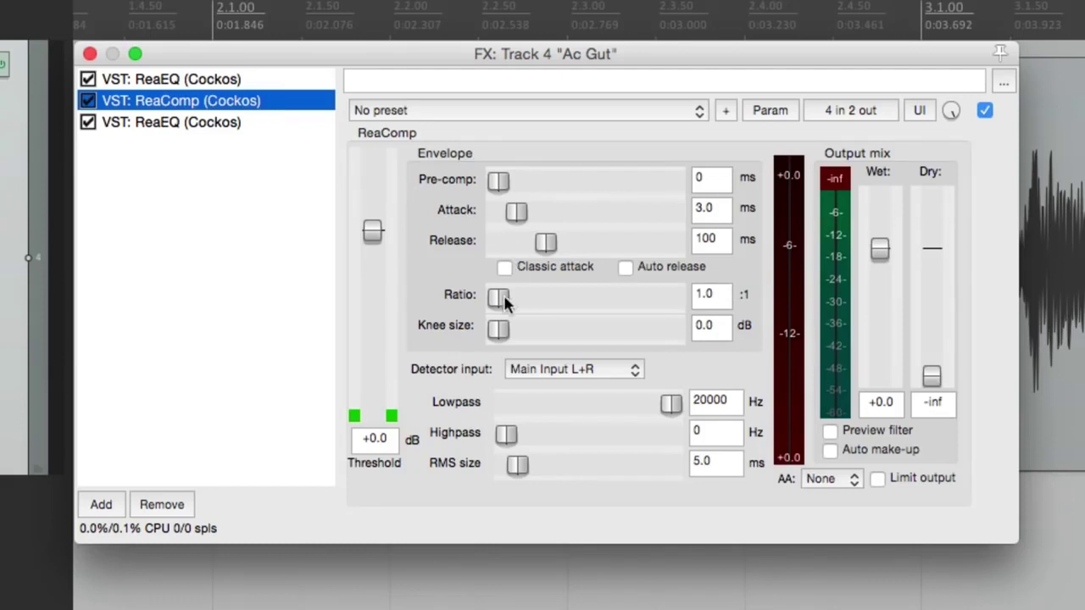
left_click_drag(497, 296, 536, 302)
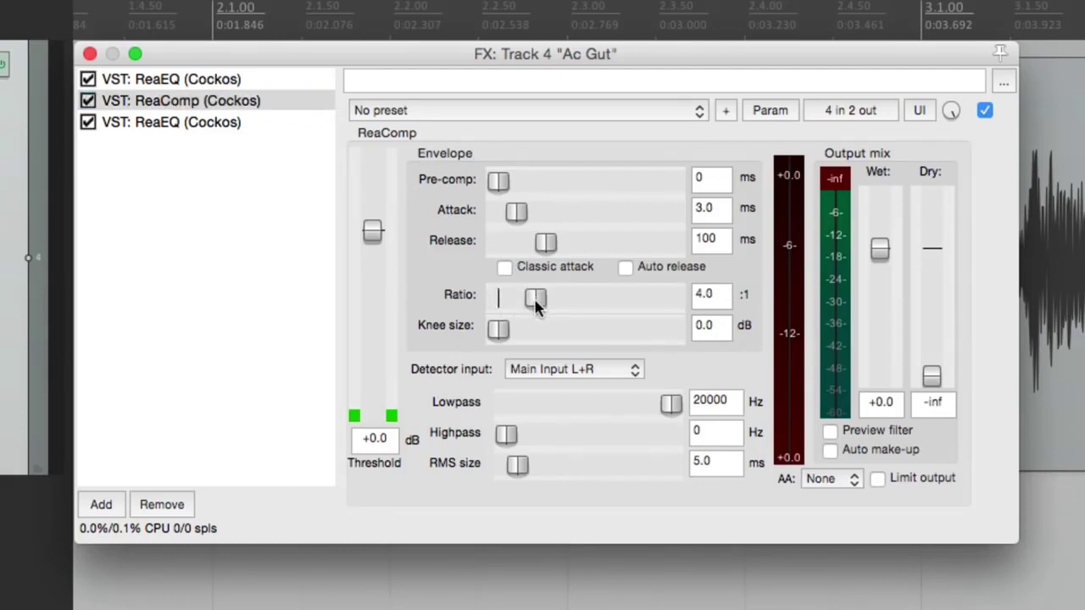
left_click_drag(517, 212, 535, 215)
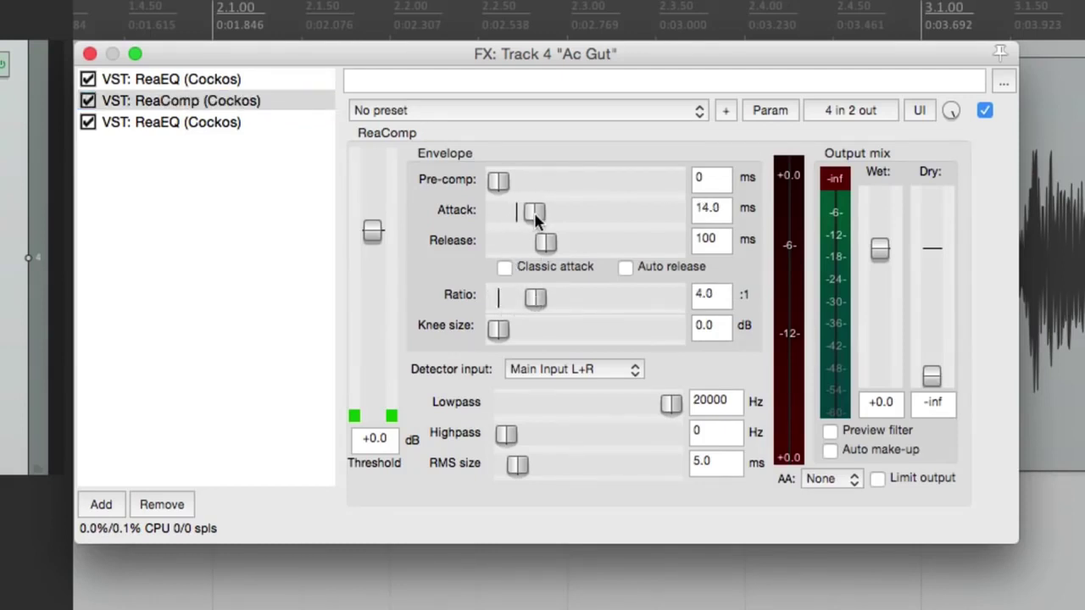
left_click_drag(368, 235, 371, 307)
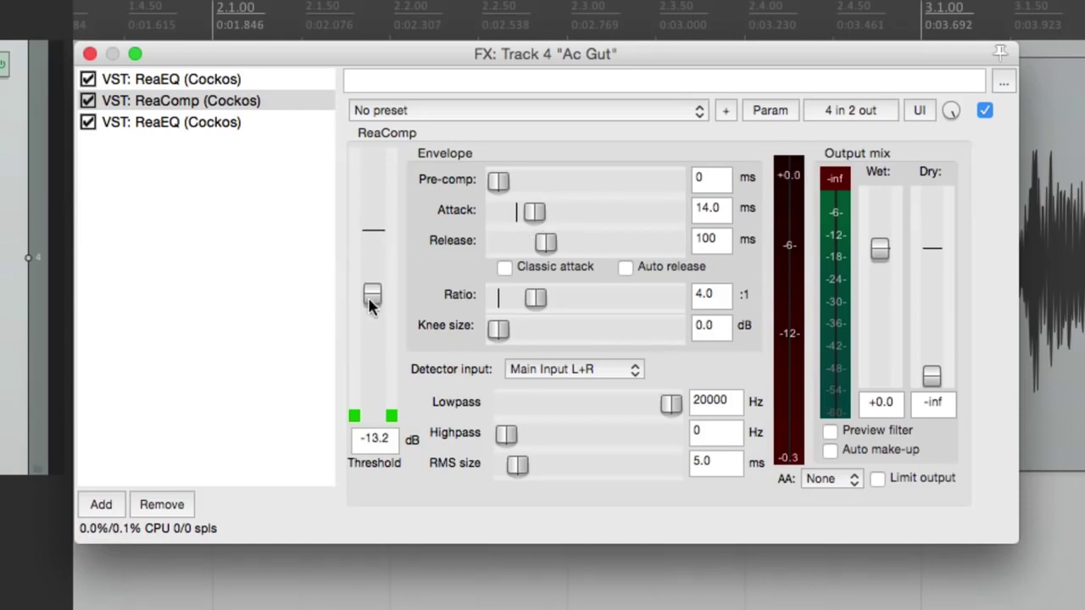
In the second ReaEQ, set the band 5 high shelf to 4863.5 Hz with 6.0 dB gain
left_click(248, 125)
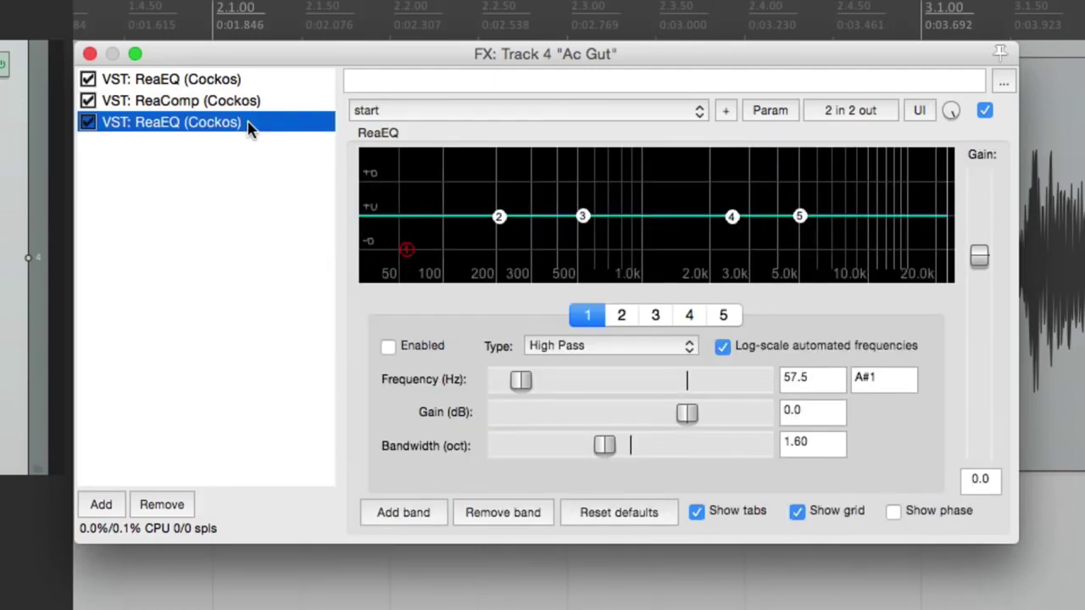
mouse_move(802, 219)
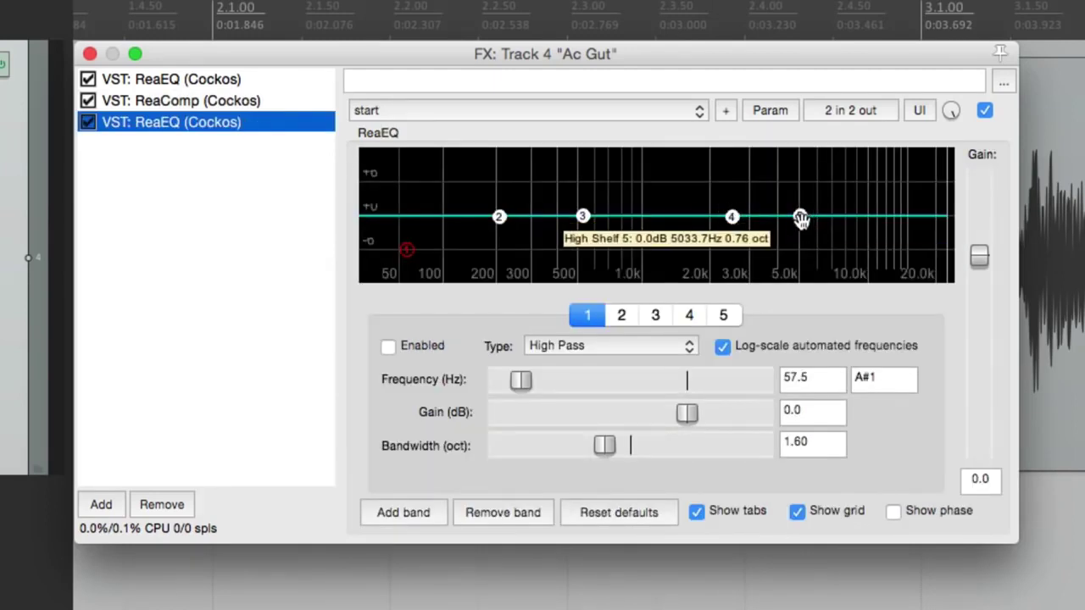
left_click_drag(801, 219, 798, 187)
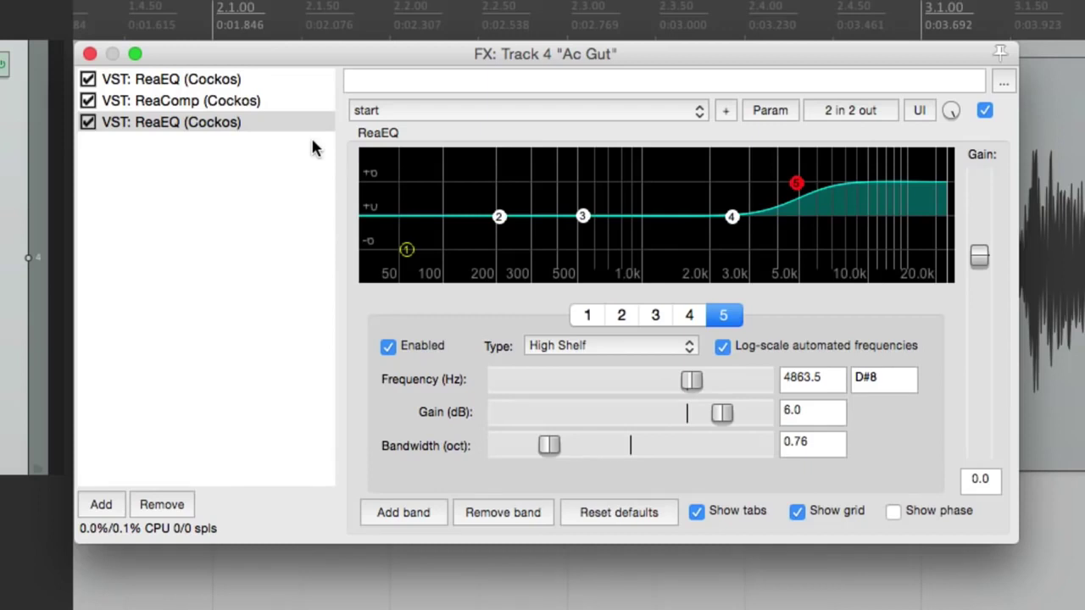
left_click(244, 164)
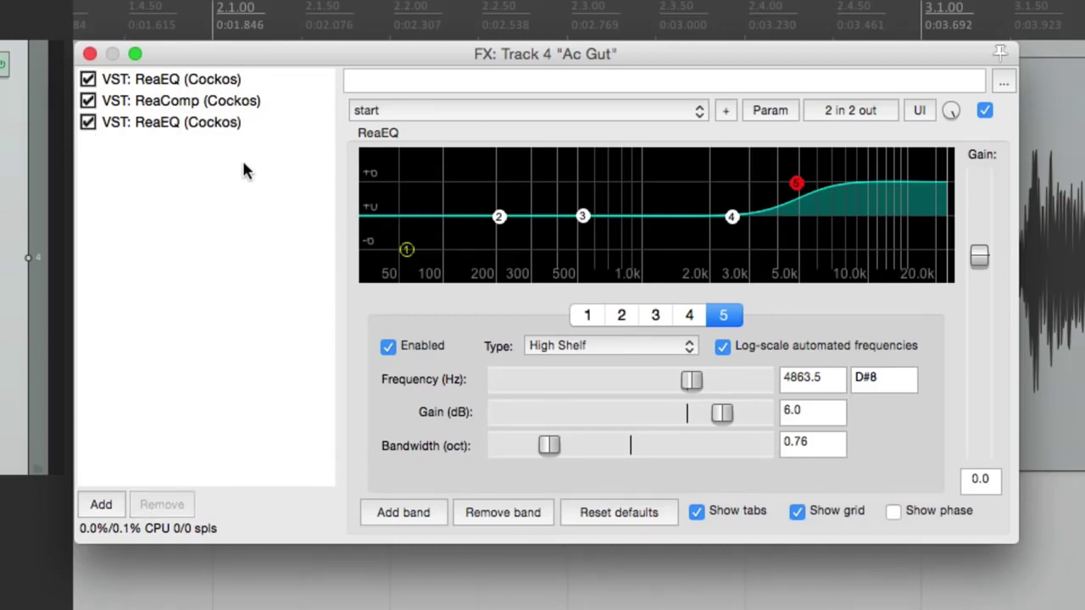
right_click(259, 180)
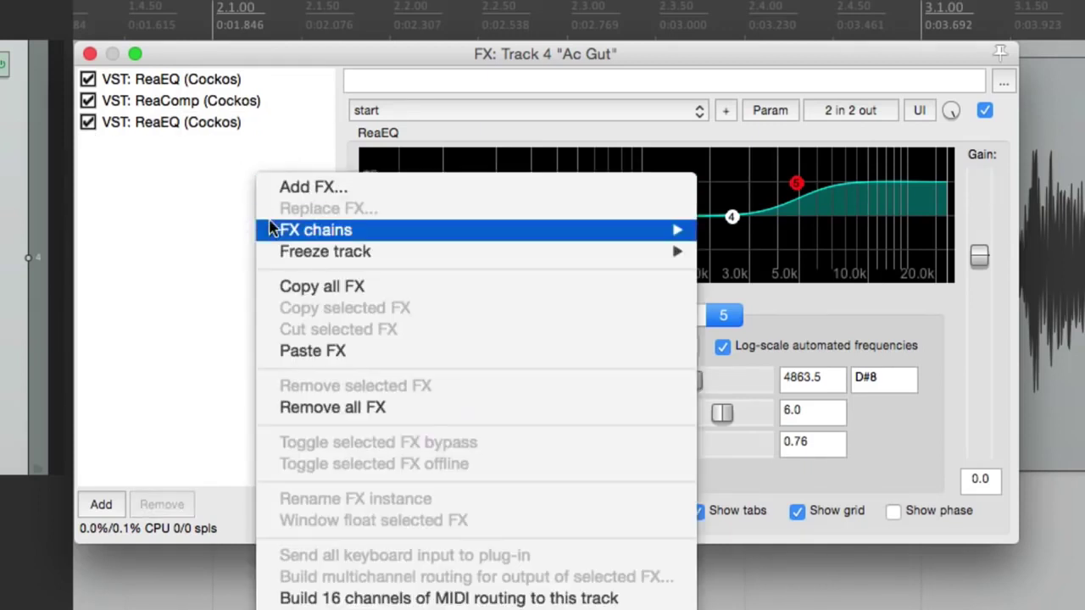
mouse_move(271, 233)
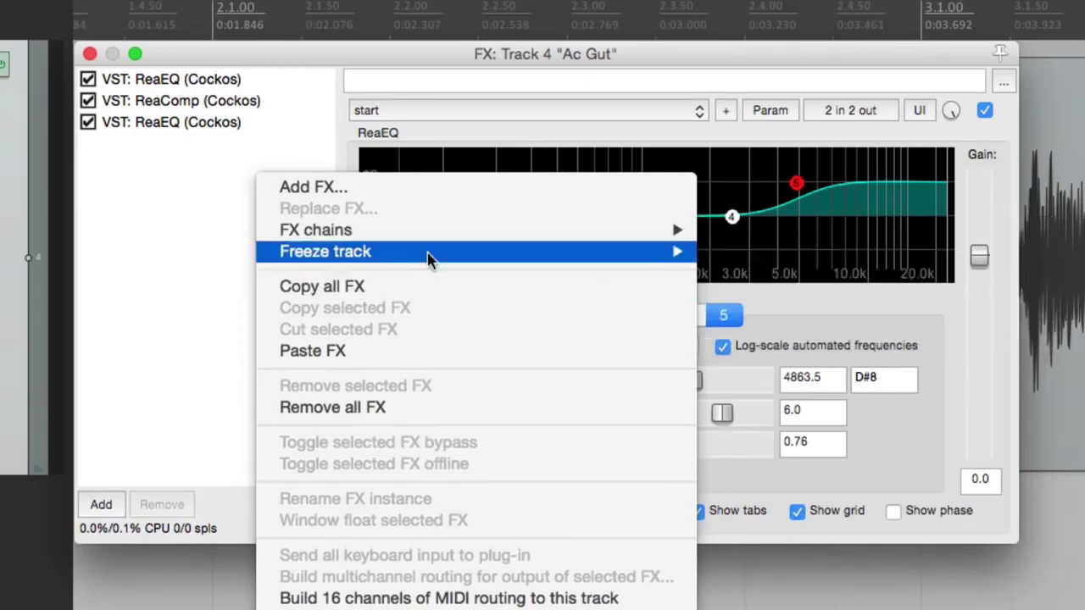
left_click(189, 274)
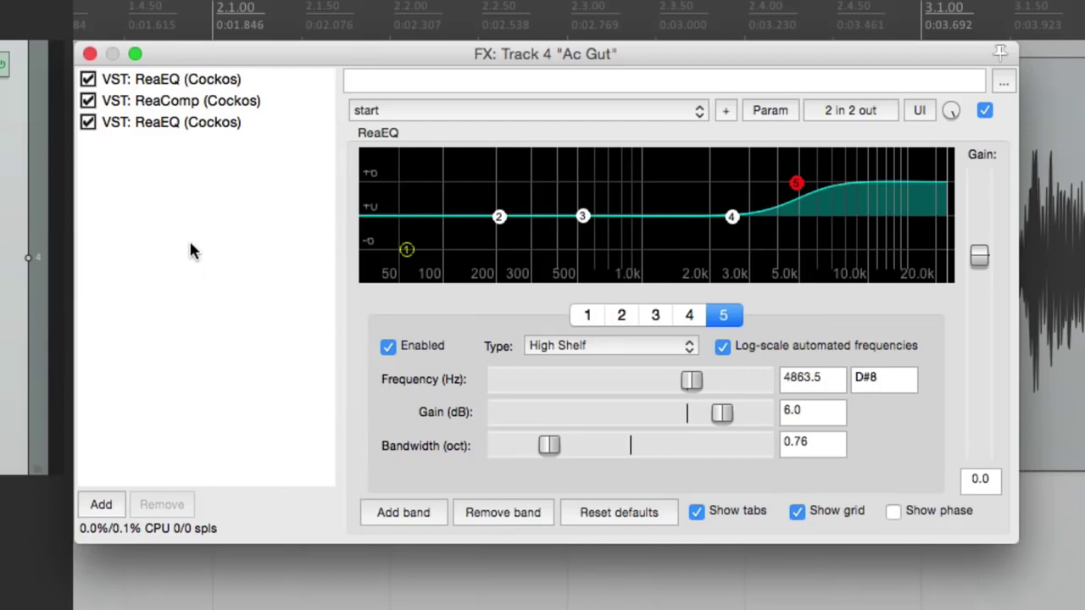
left_click(189, 82)
left_click(240, 100, "shift")
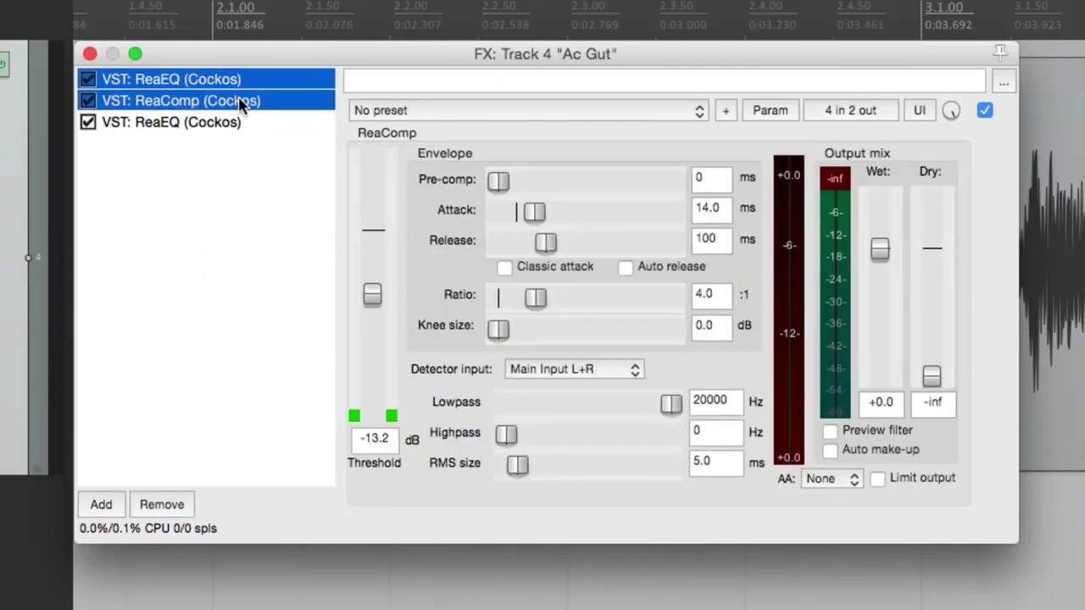
right_click(266, 102)
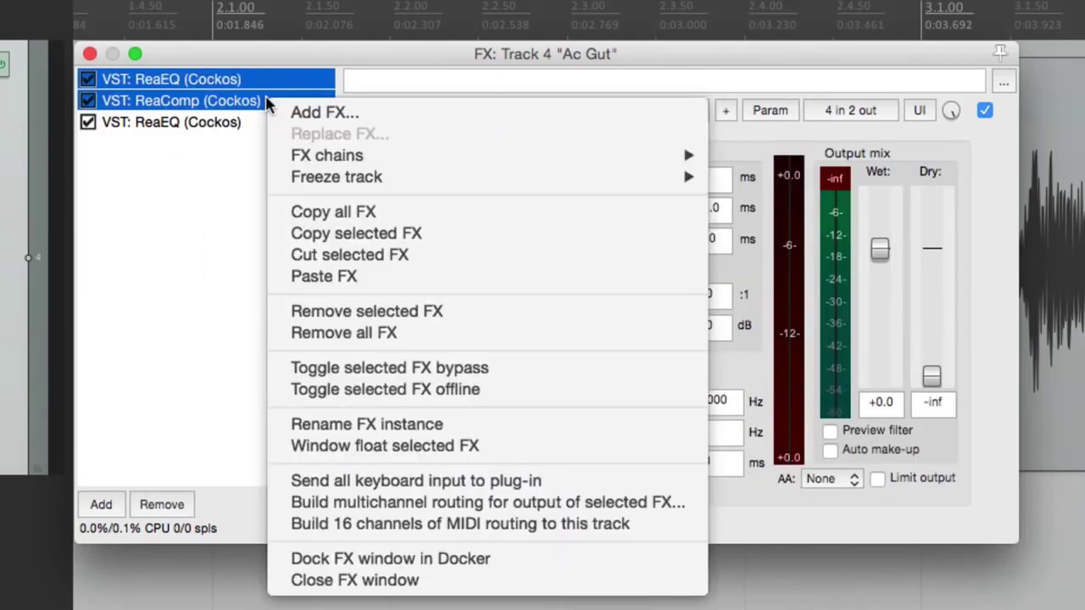
mouse_move(307, 162)
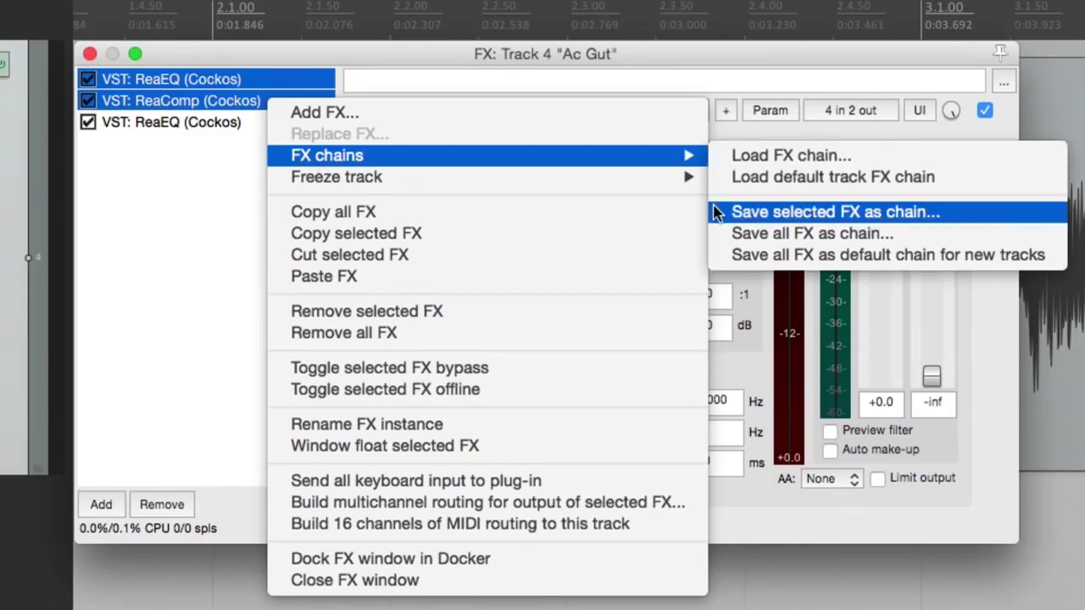
left_click(145, 223)
left_click(251, 101, "shift")
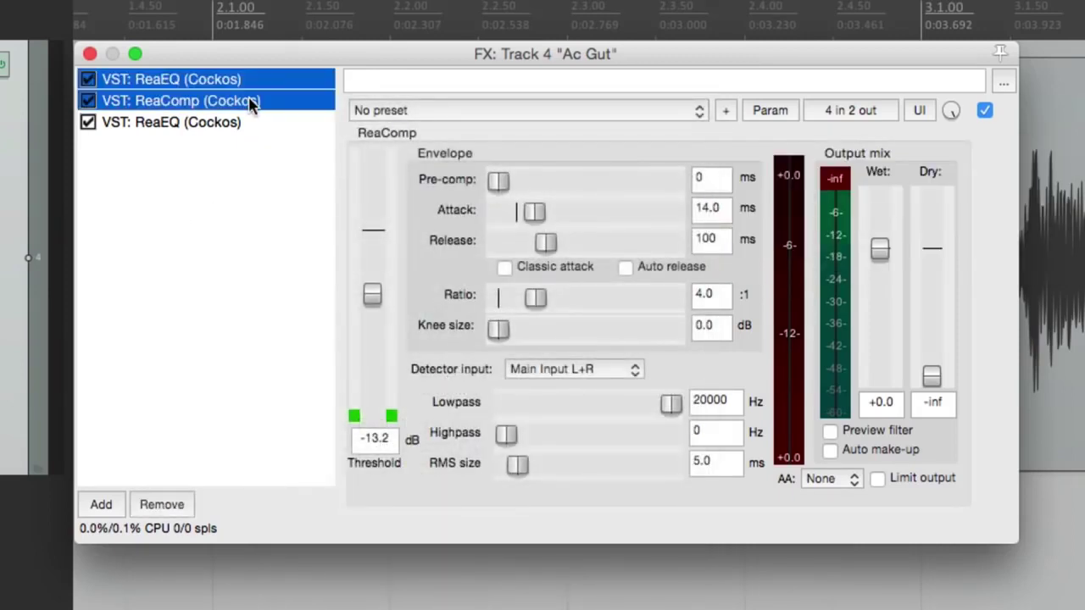
Save all effects on Track 4 as an FX chain named Ac Gut FX Chain in the FXChains folder
left_click(243, 170)
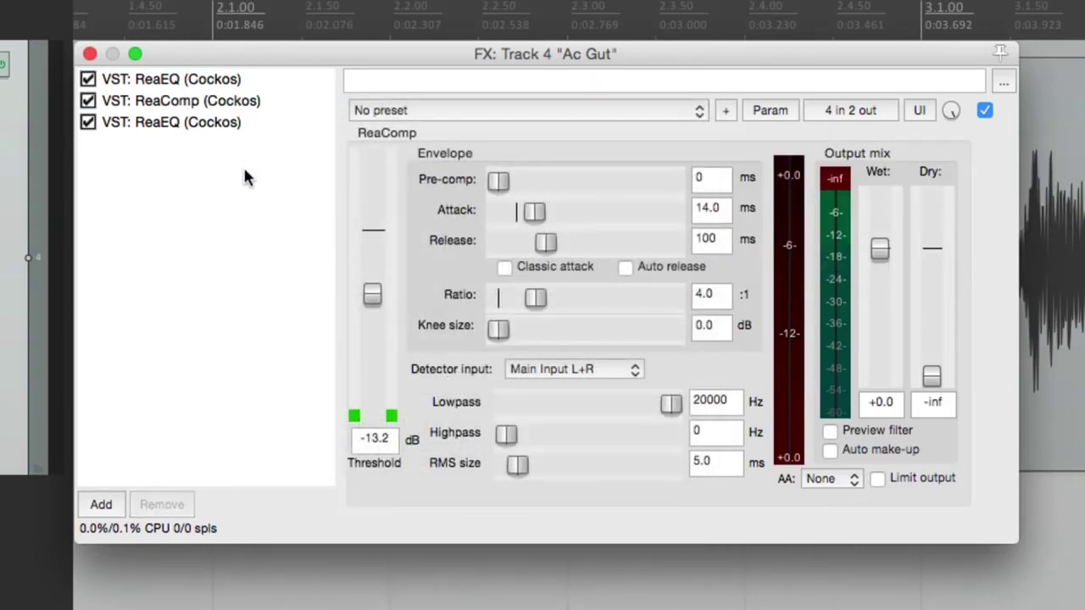
right_click(244, 170)
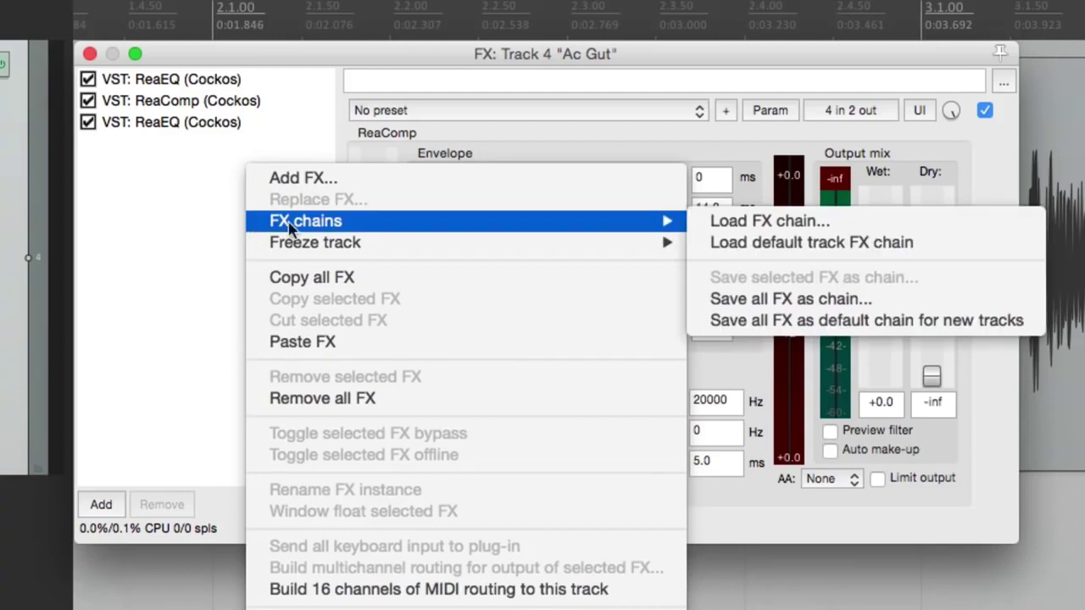
left_click(705, 301)
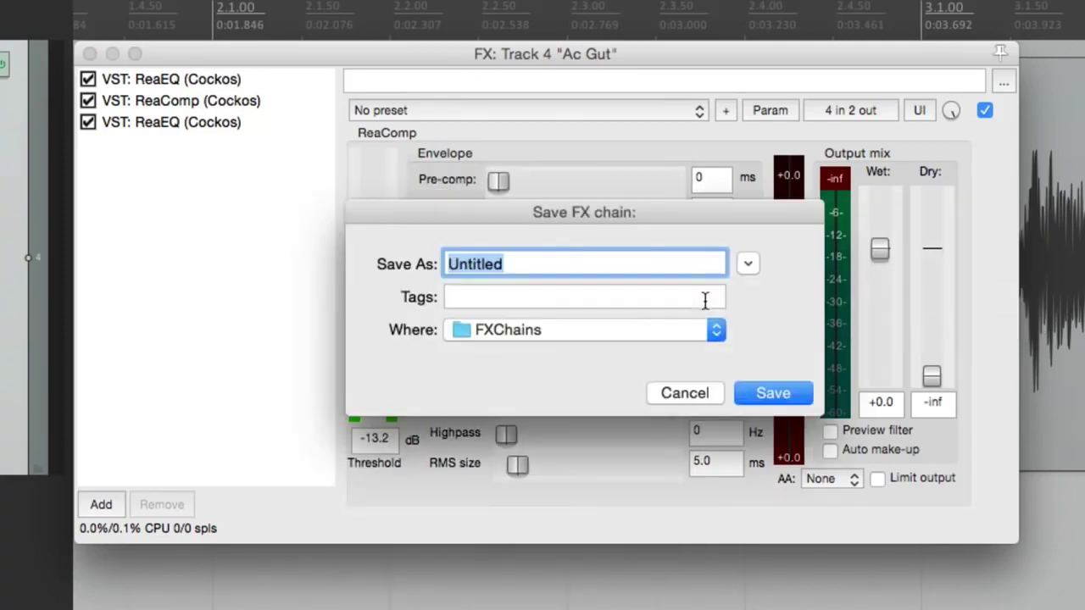
type("Ac")
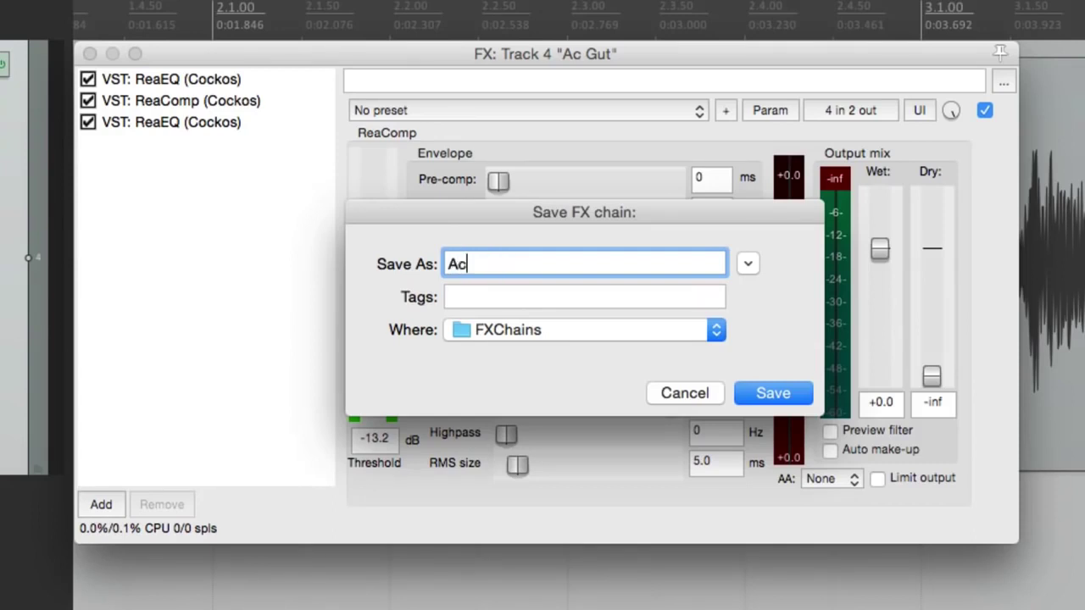
type(" Gut FX Chain")
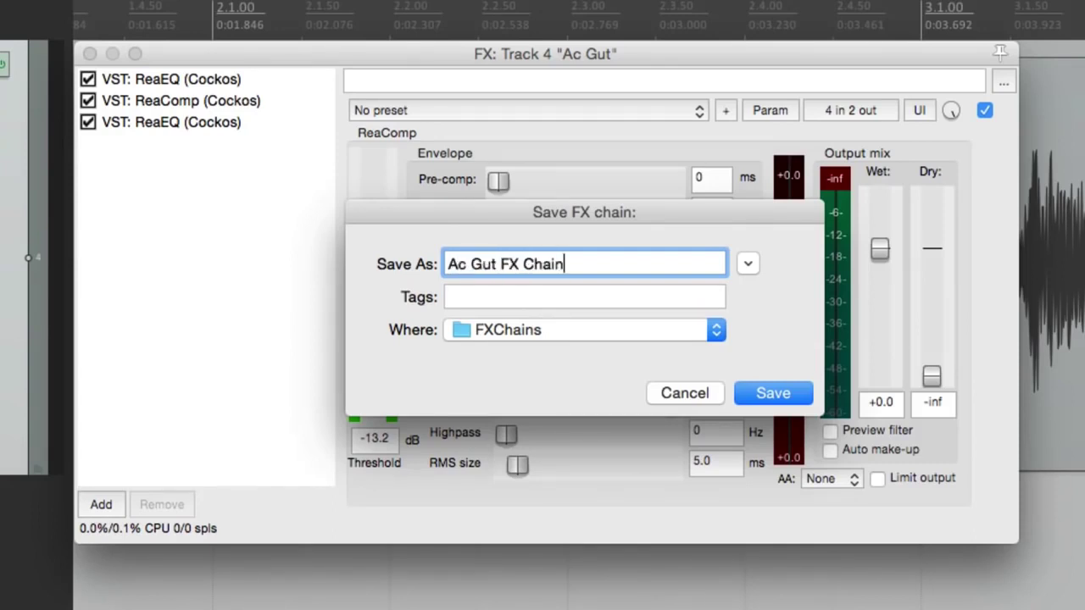
key("Return")
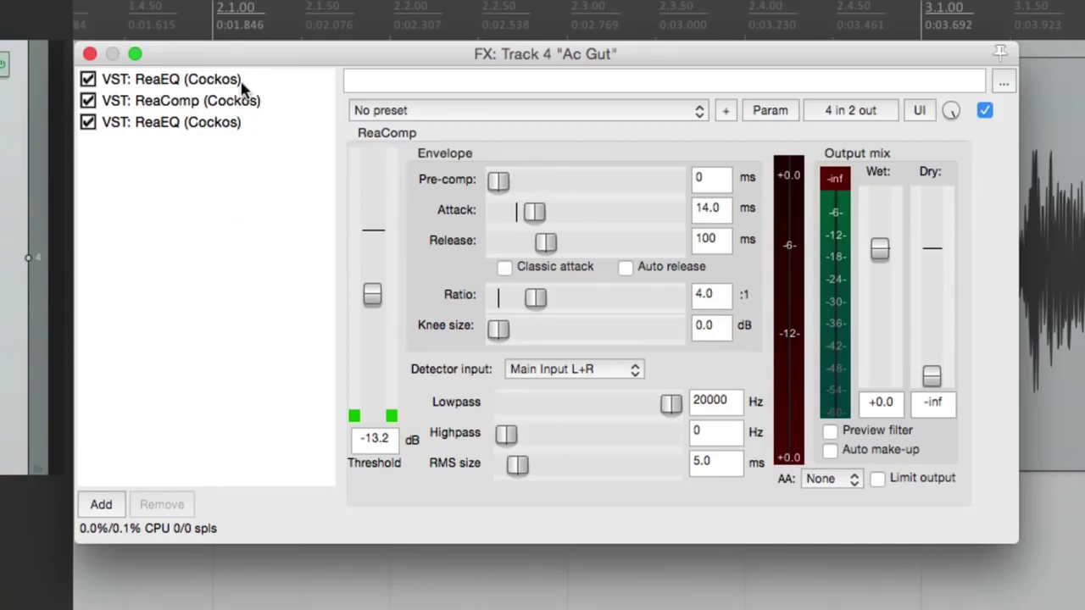
Select all three effects in Track 4's chain and delete them
left_click(212, 80)
left_click(266, 124, "shift")
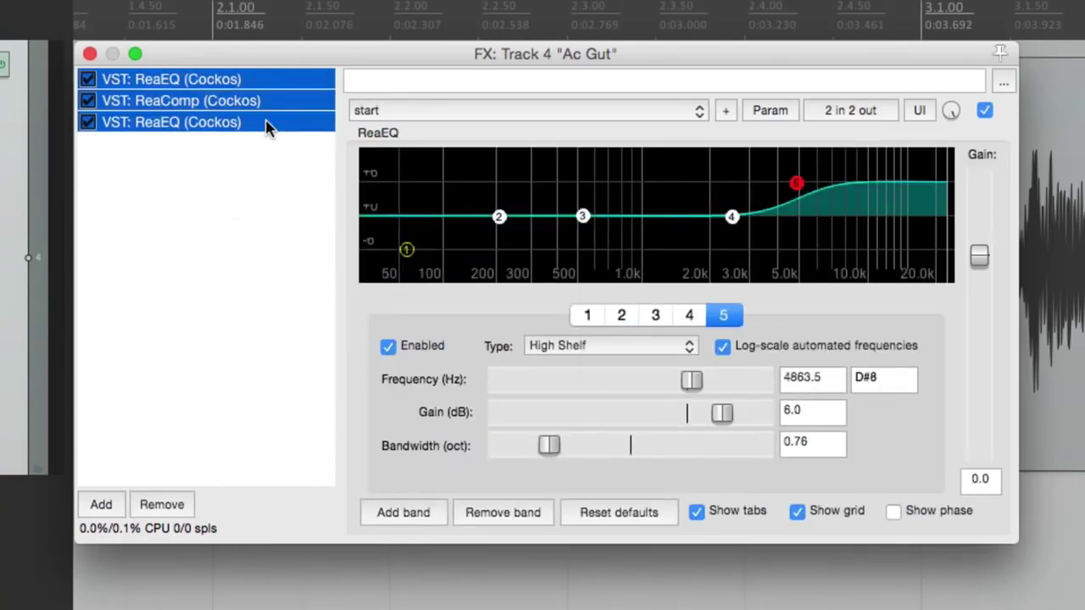
key("Delete")
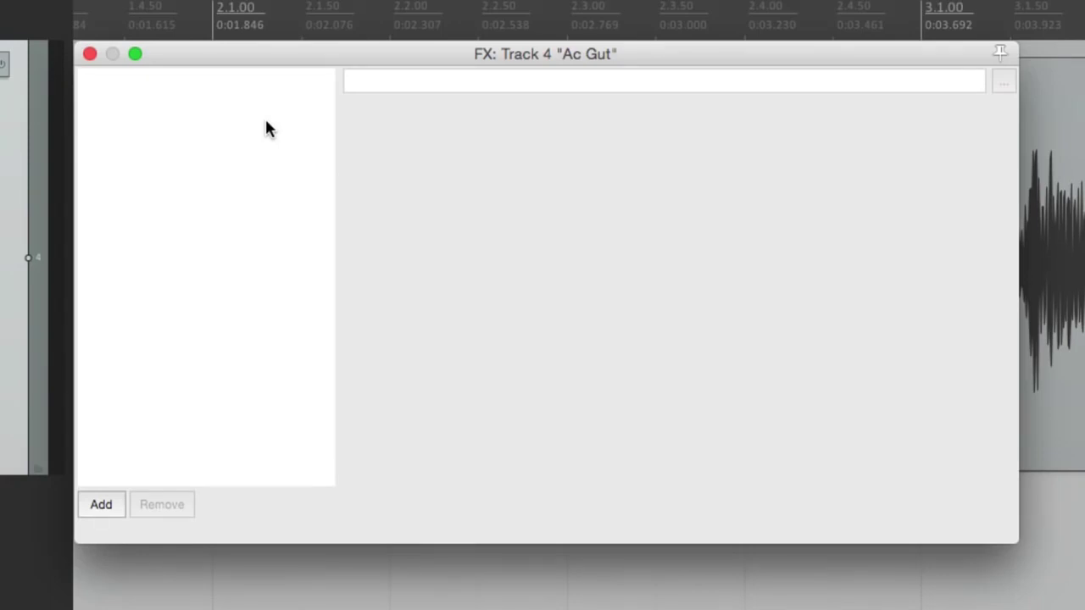
Load the saved Ac Gut FX Chain.RfxChain file into the empty effects window and check the settings of each loaded effect
right_click(266, 128)
mouse_move(277, 179)
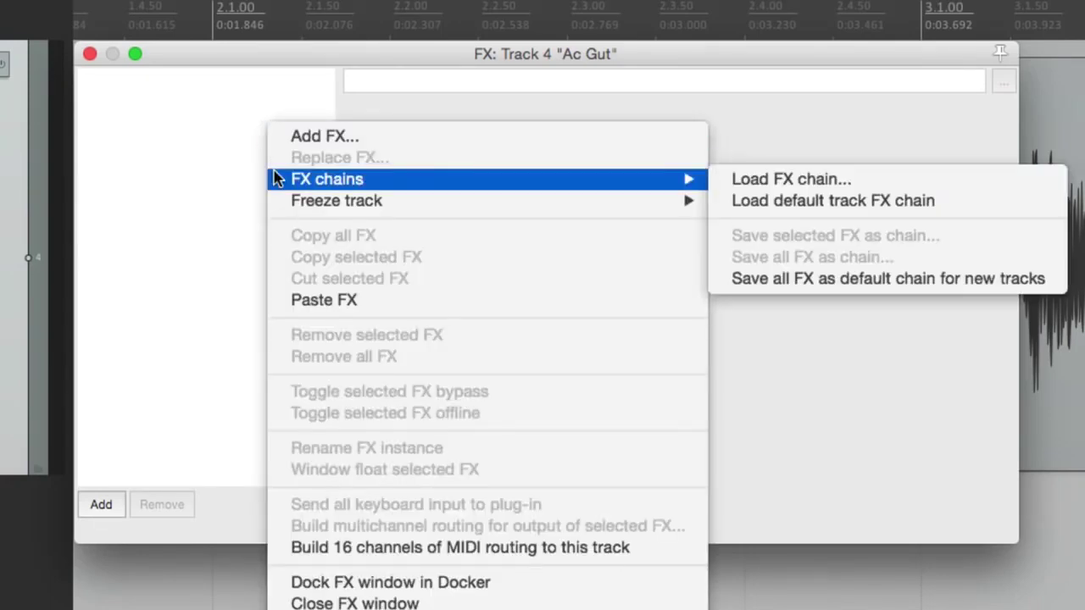
left_click(778, 181)
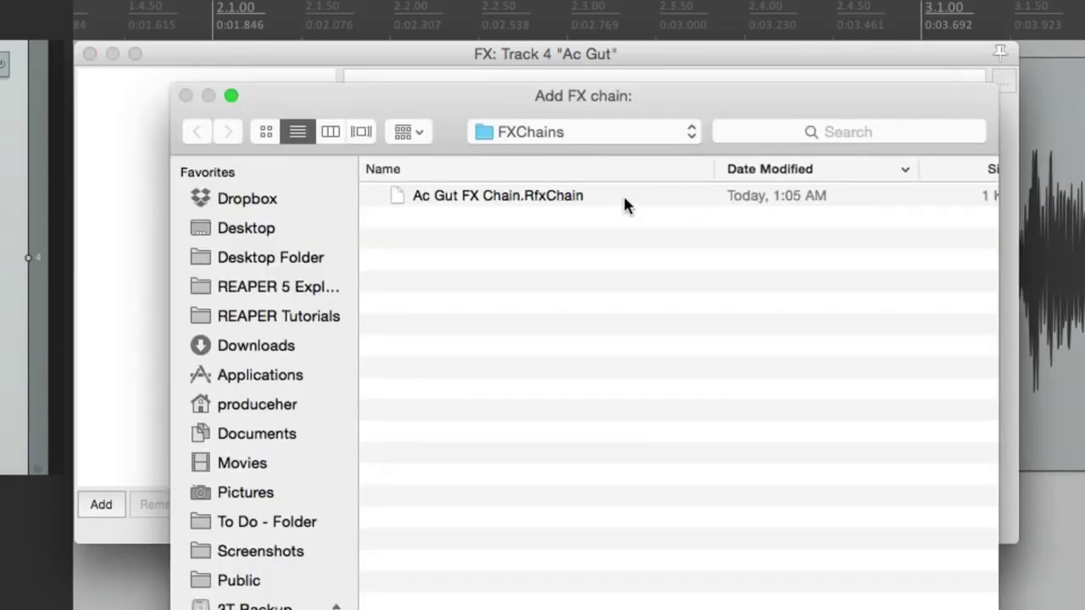
double_click(550, 196)
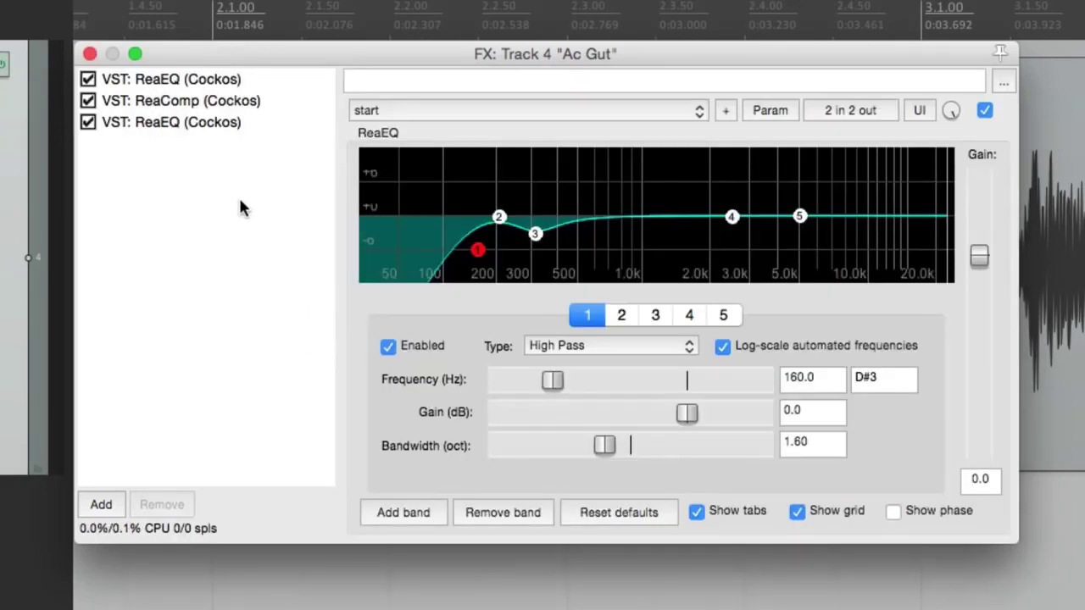
left_click(236, 82)
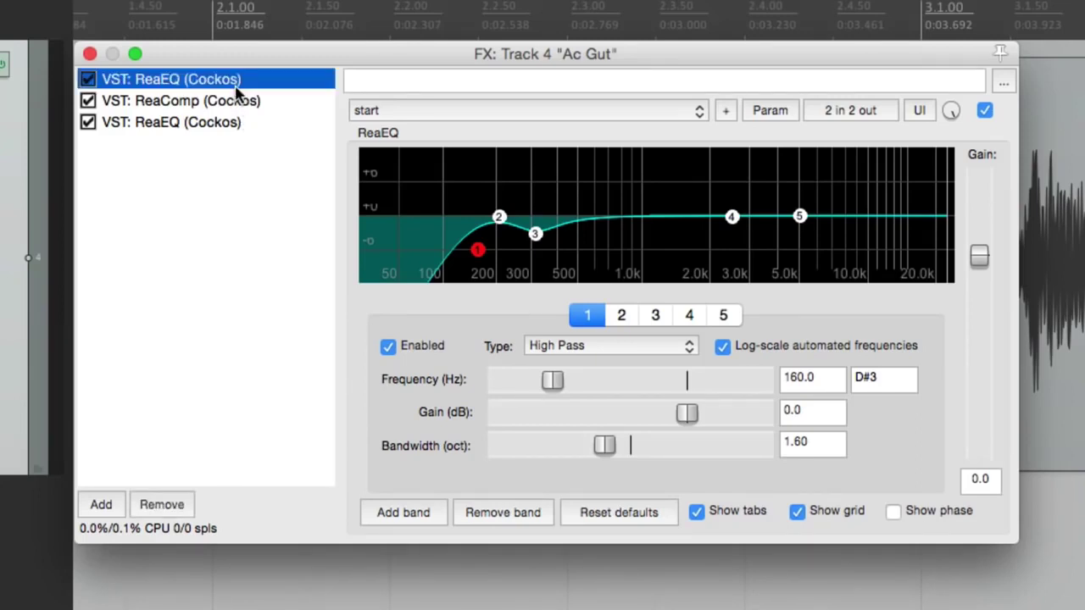
mouse_move(477, 247)
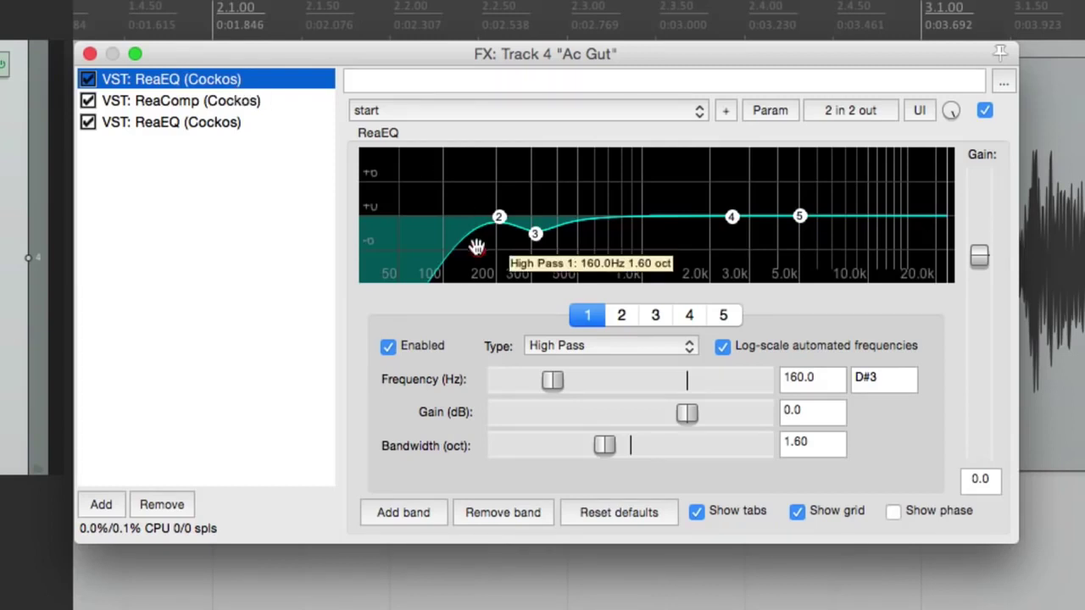
left_click(294, 102)
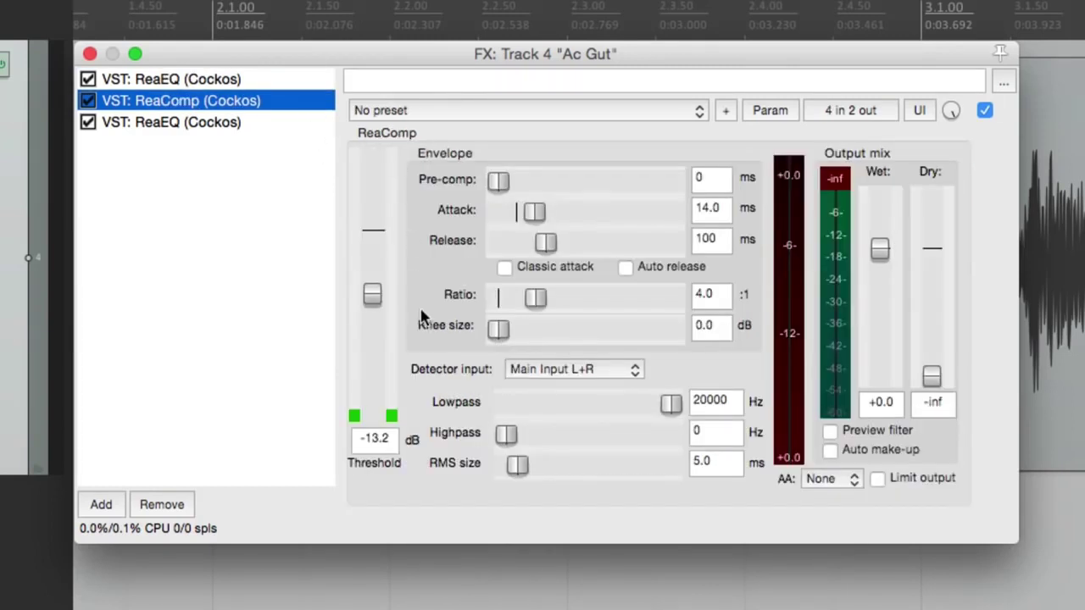
left_click(299, 127)
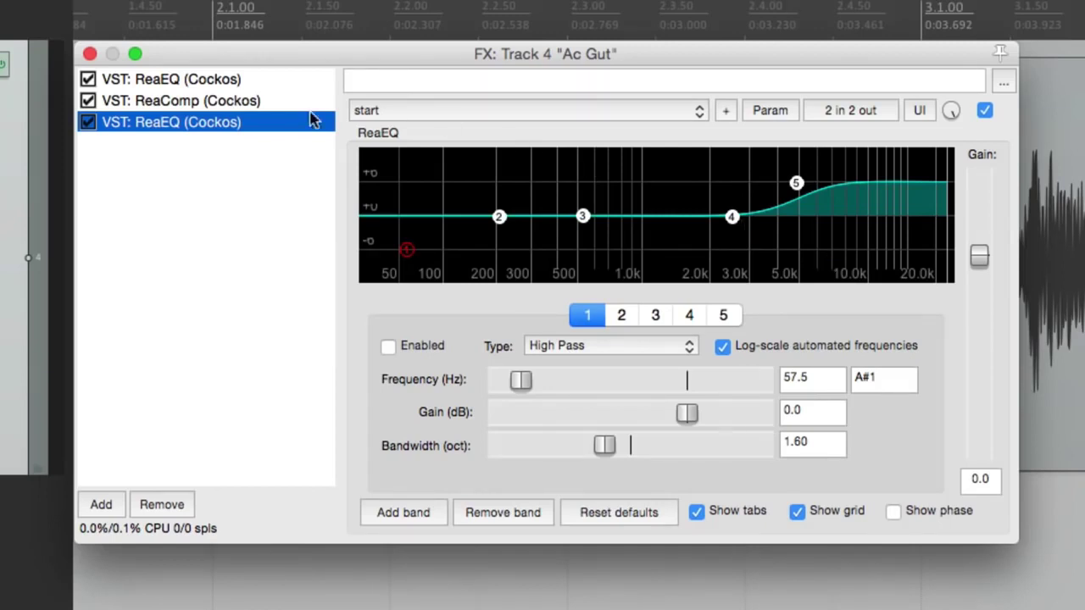
Delete all the loaded effects from Track 4 again and close its effects window
left_click(251, 86, "shift")
key("Delete")
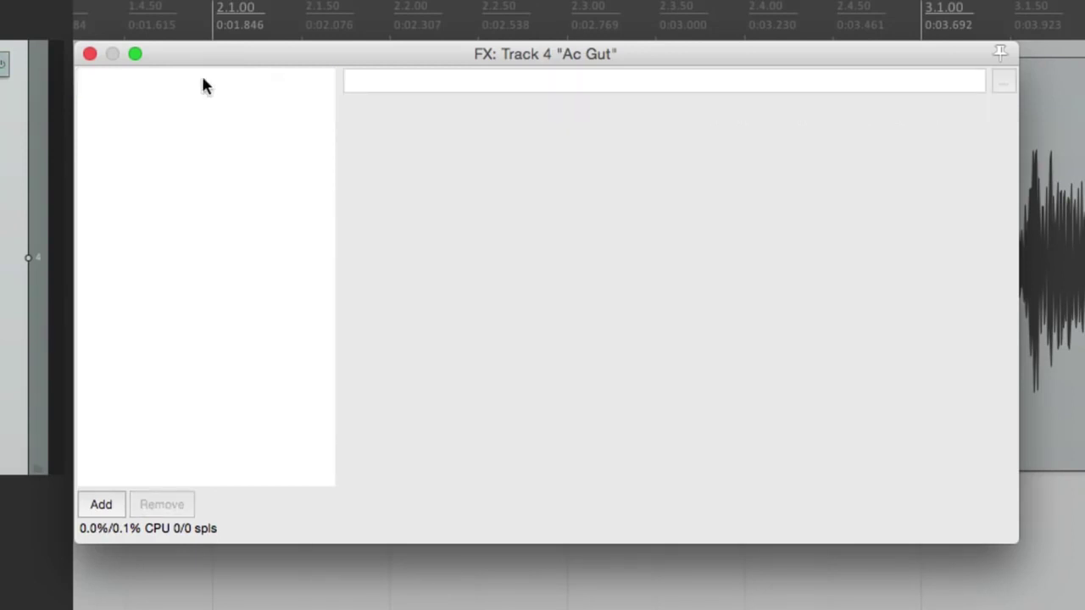
left_click(90, 53)
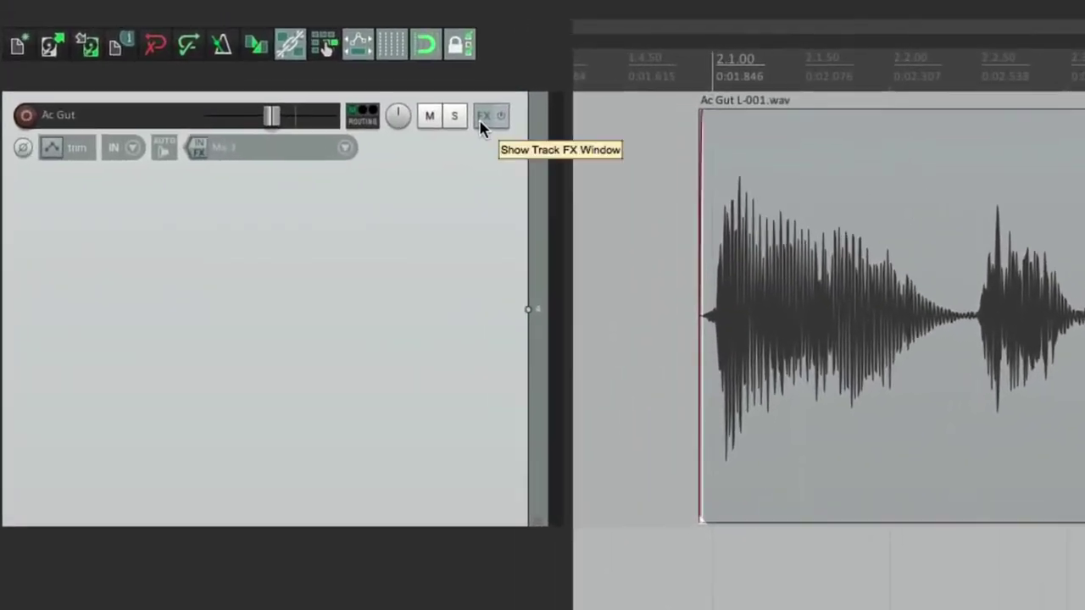
Add Ac Gut FX Chain directly from the Ac Gut track's controls and look through its three effects
right_click(362, 88)
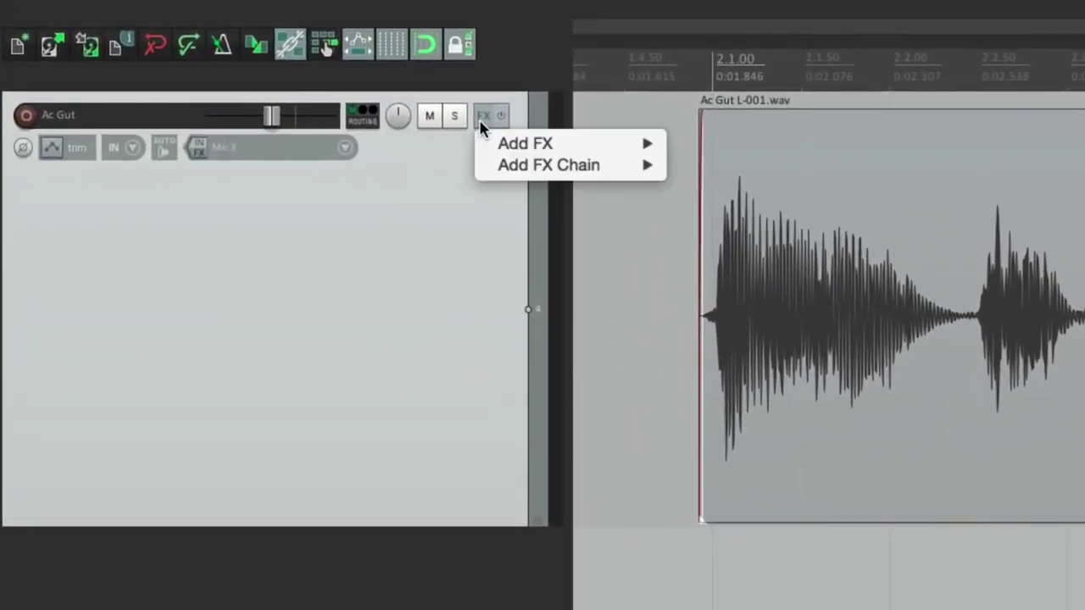
mouse_move(485, 142)
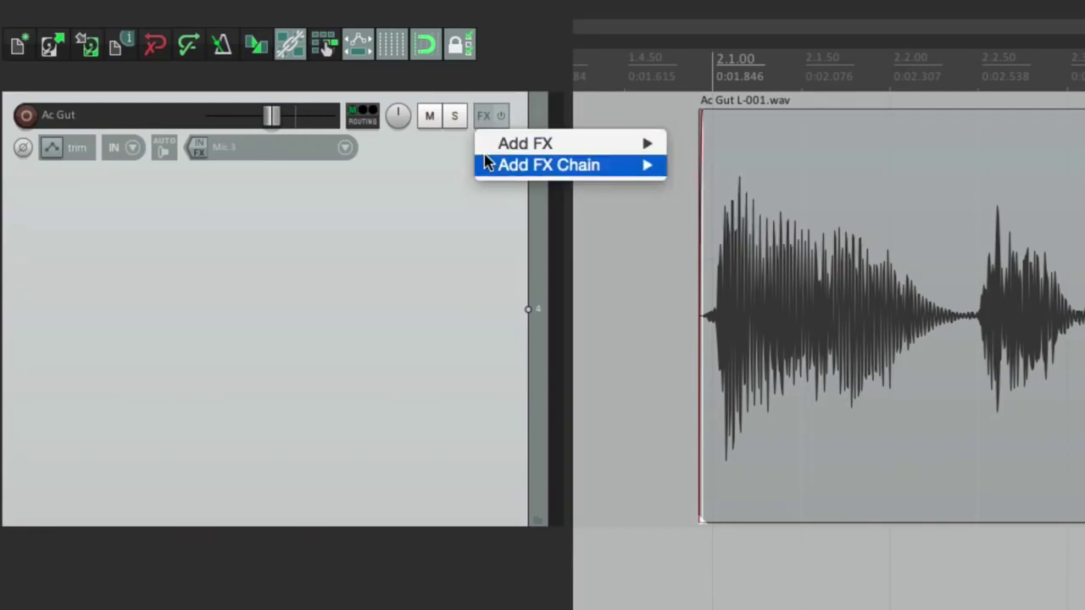
mouse_move(488, 166)
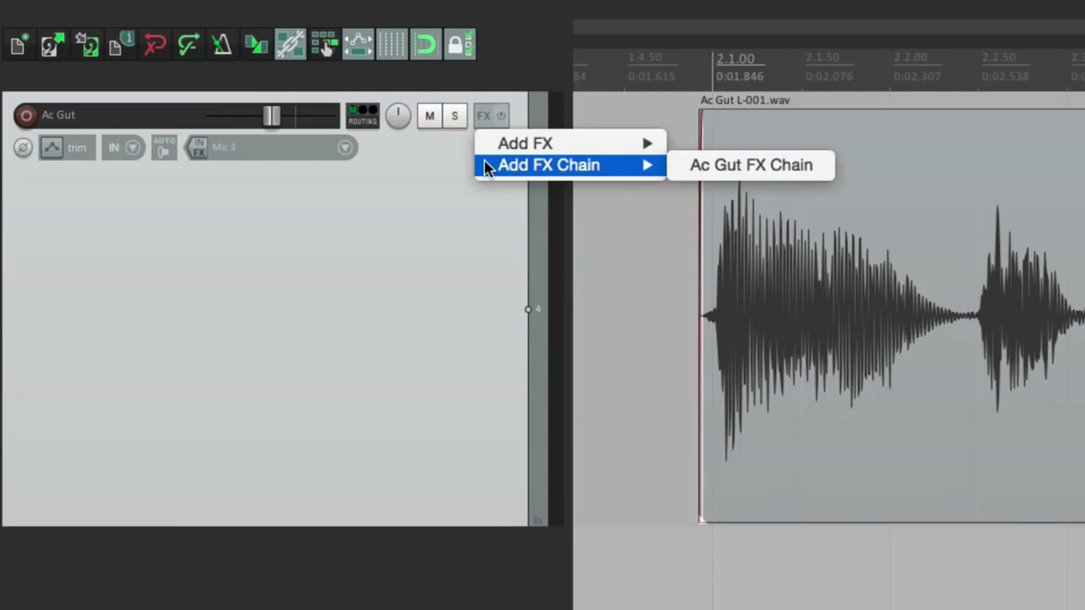
left_click(678, 178)
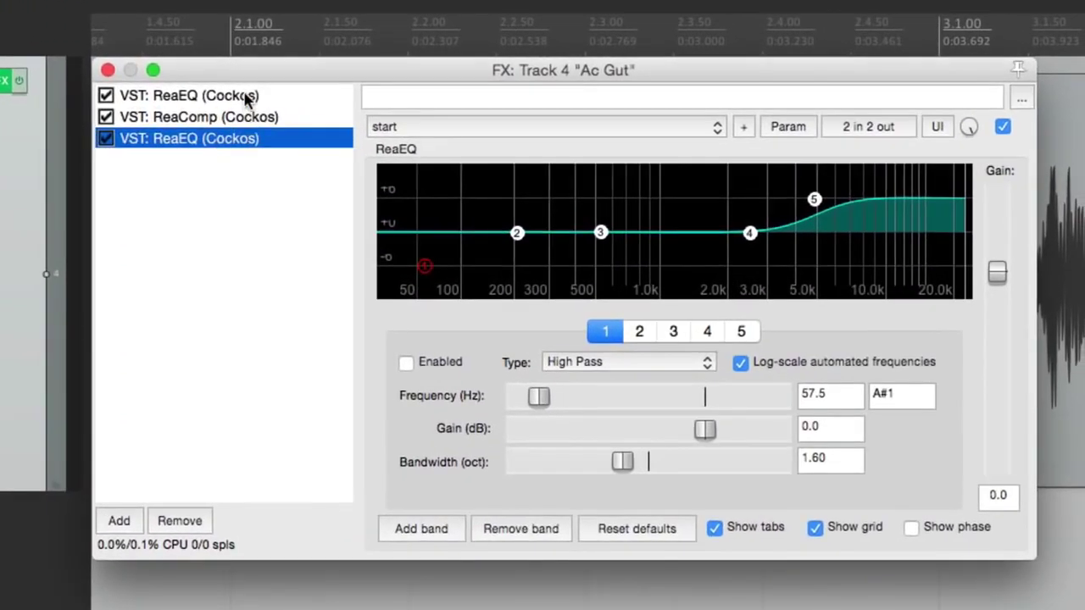
left_click(484, 99)
left_click(506, 114)
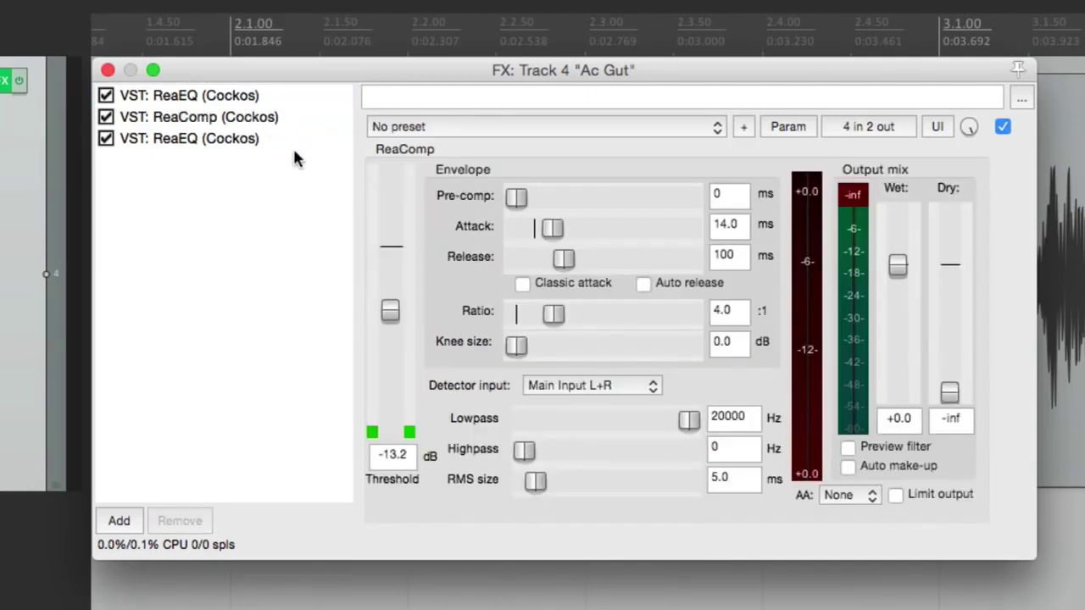
left_click(275, 139)
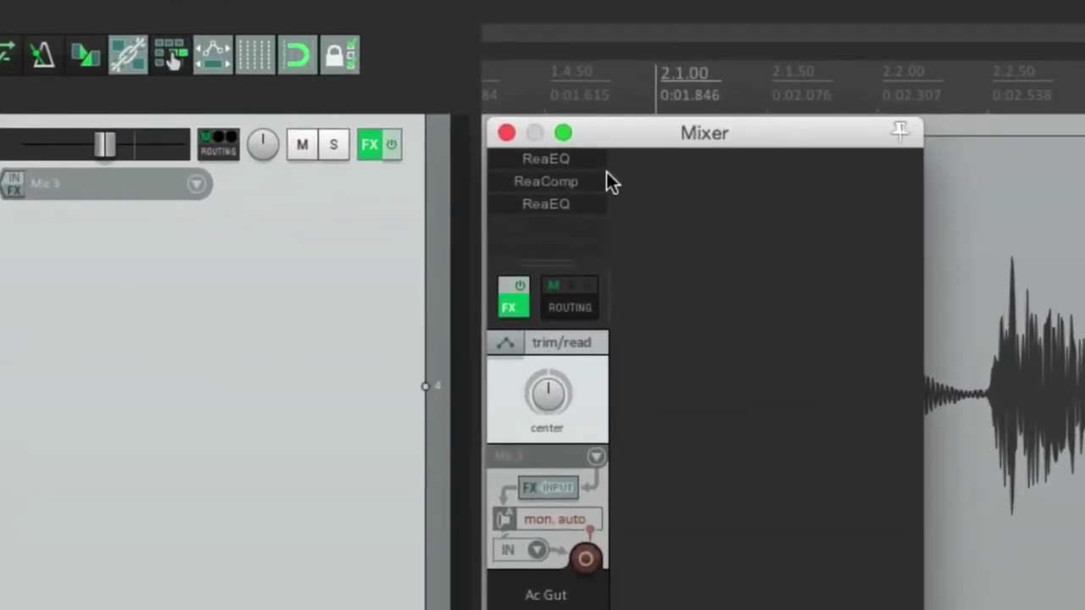
left_click_drag(567, 157, 585, 202)
mouse_move(563, 166)
left_mouse_down()
mouse_move(568, 205)
mouse_move(569, 153)
left_mouse_up()
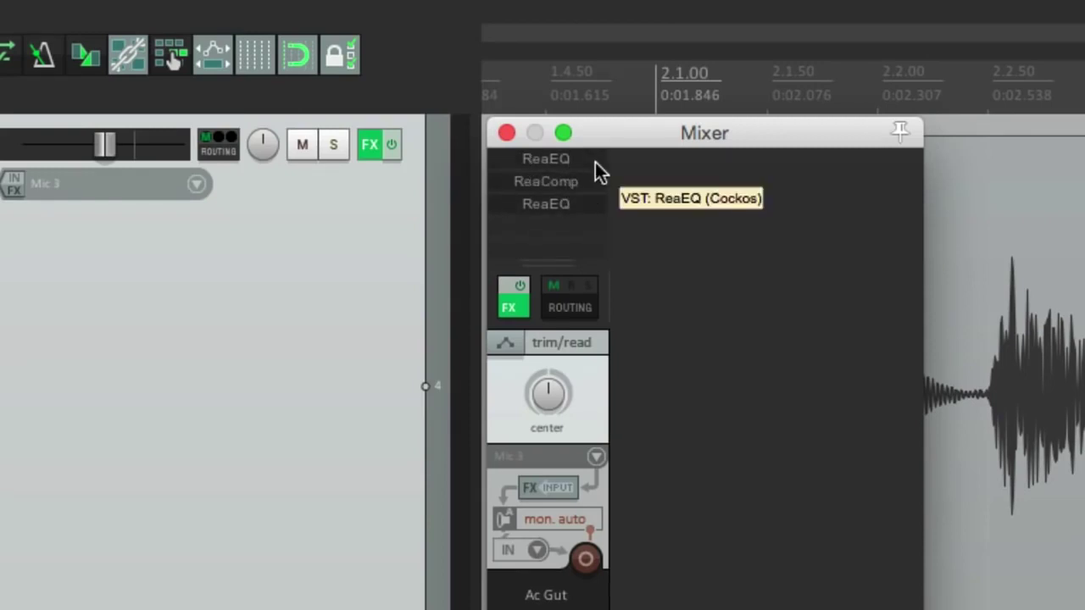
Bypass all three effects in the Ac Gut mixer strip one by one and re-enable each of them
key("shift")
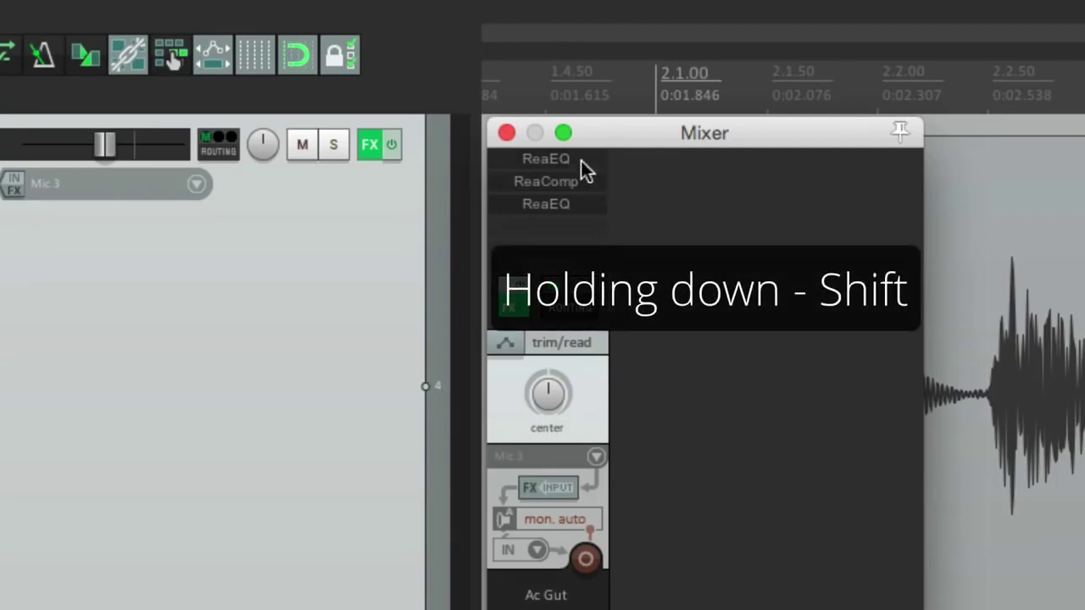
left_click(581, 160, "shift")
left_click(591, 182, "shift")
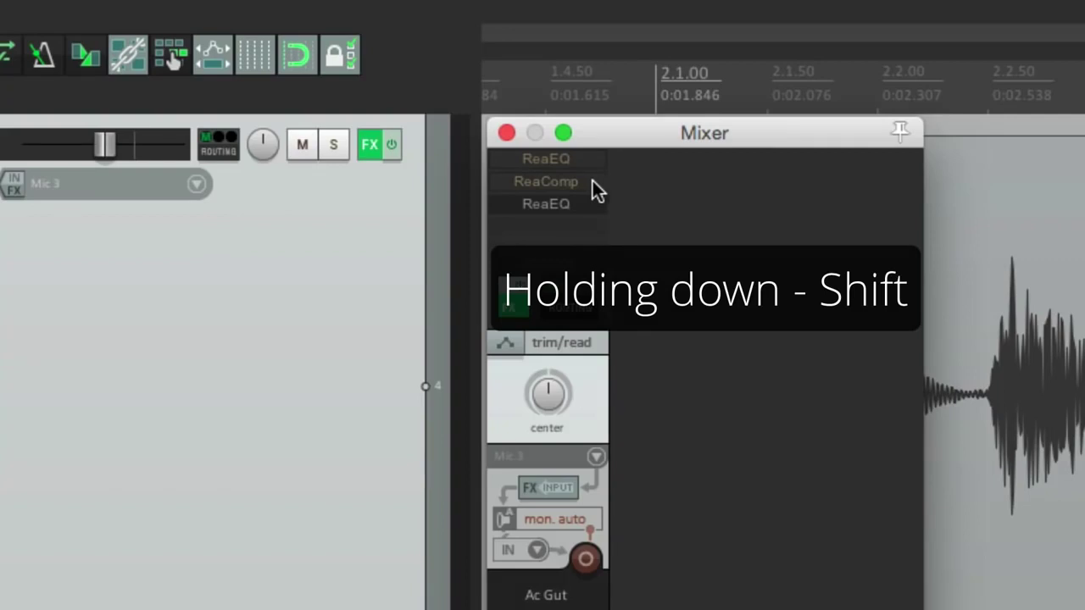
left_click(587, 202, "shift")
left_click(585, 203, "shift")
left_click(584, 182, "shift")
left_click(585, 160, "shift")
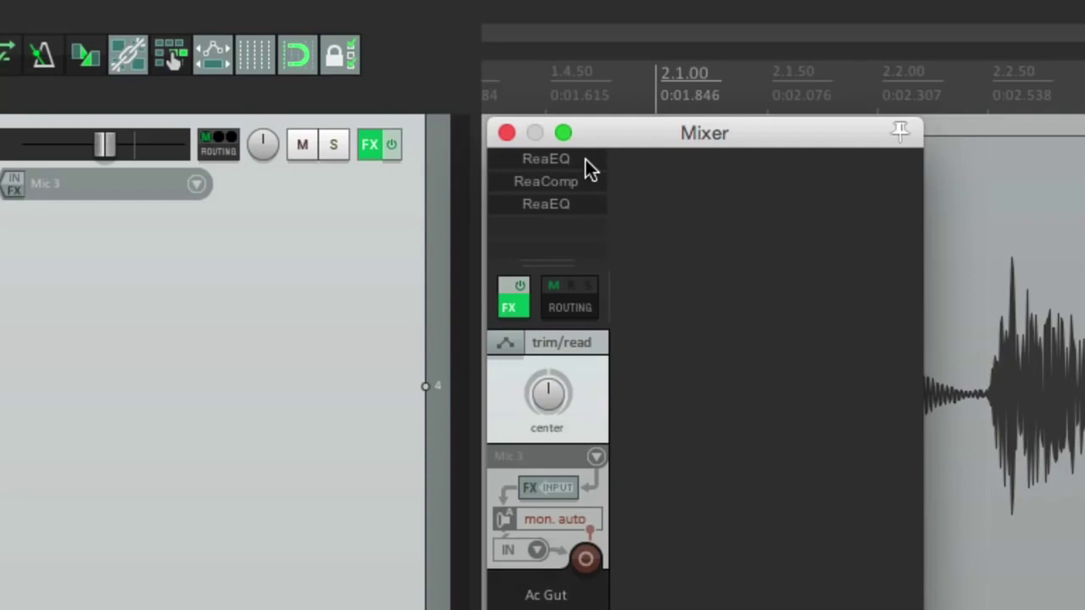
Set the ReaEQ, ReaComp and second ReaEQ effects in the Ac Gut mixer strip offline
right_click(585, 160)
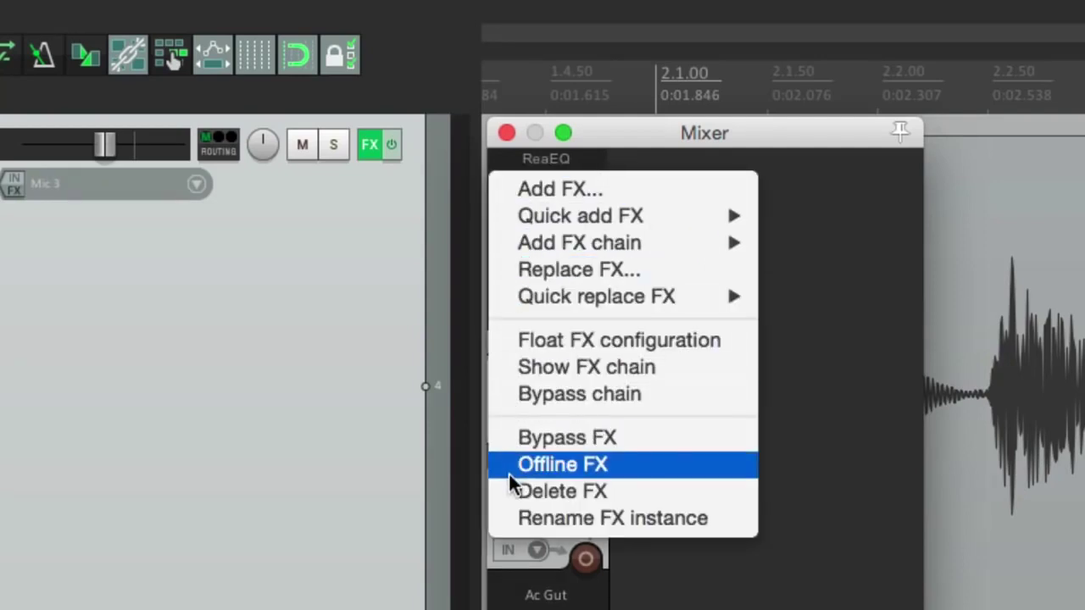
left_click(508, 472)
right_click(566, 182)
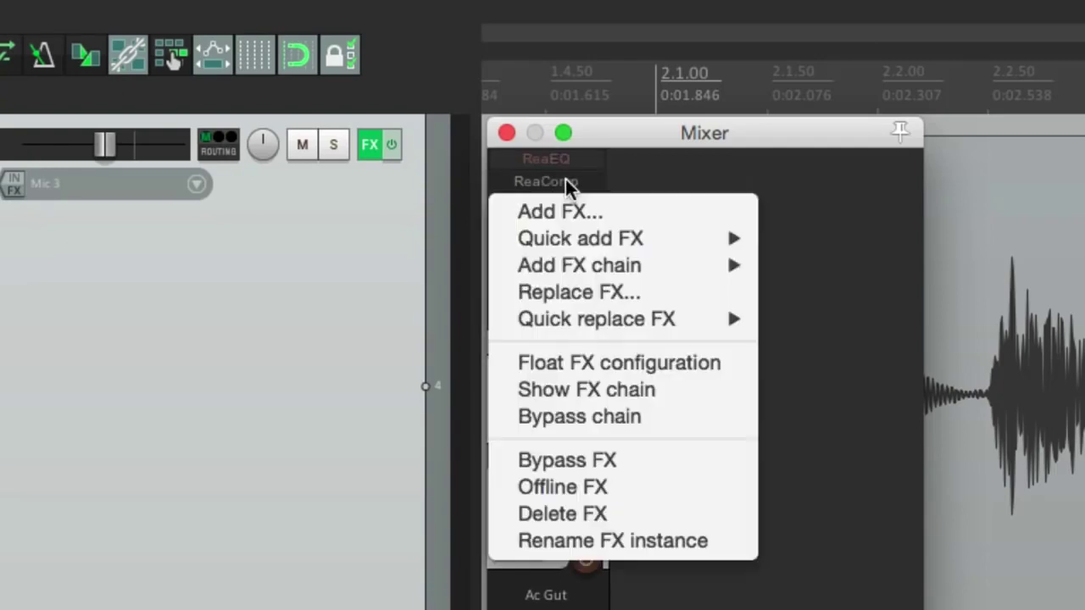
left_click(539, 494)
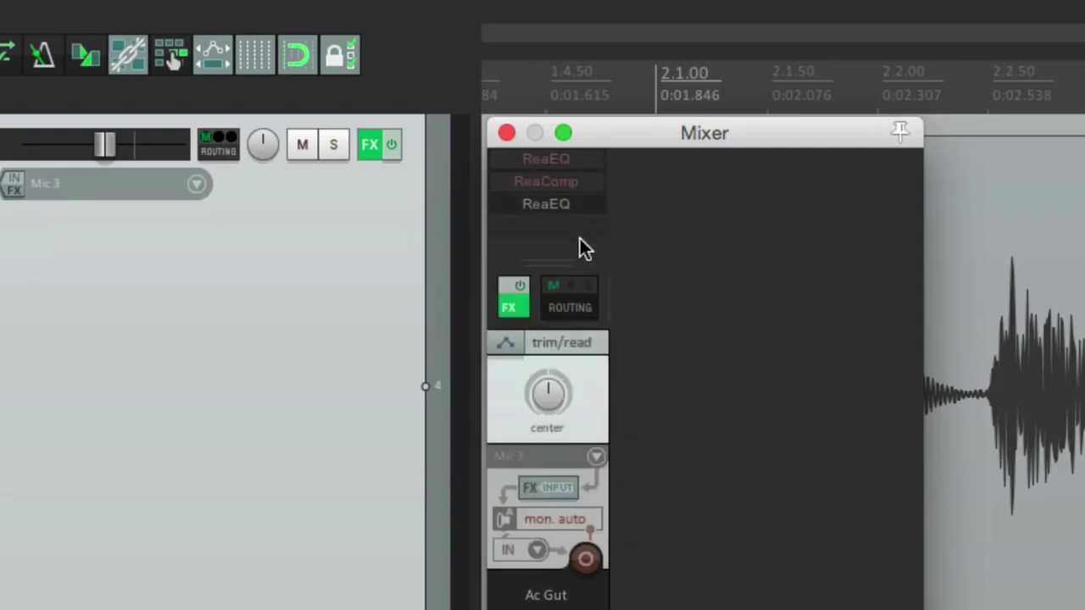
right_click(568, 209)
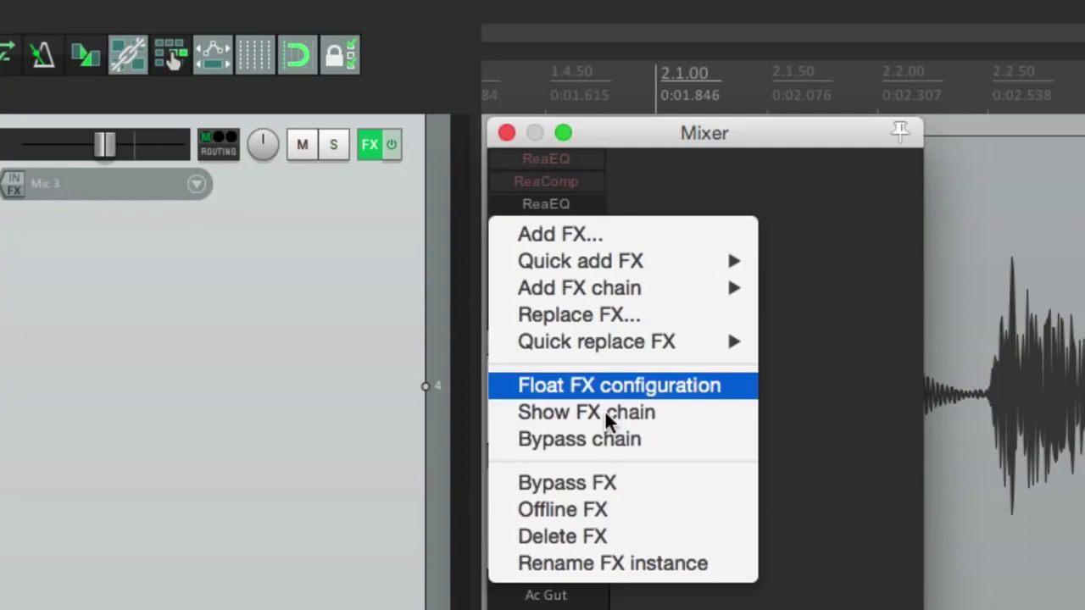
left_click(601, 518)
left_click(708, 363)
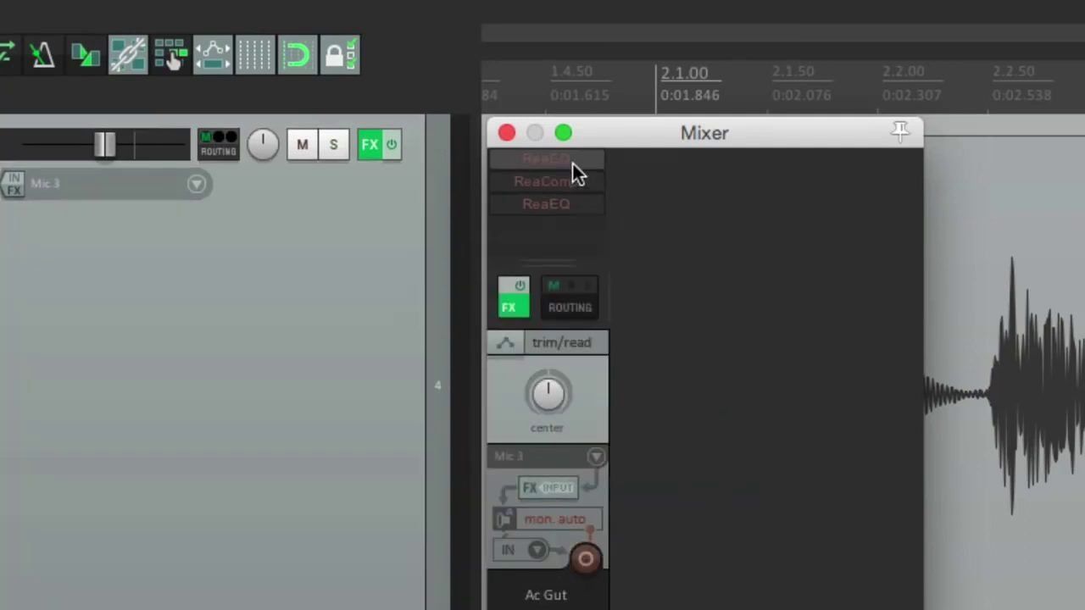
Open the Ac Gut track's effects chain, bring all three offline effects back online and close the window
left_click(523, 304)
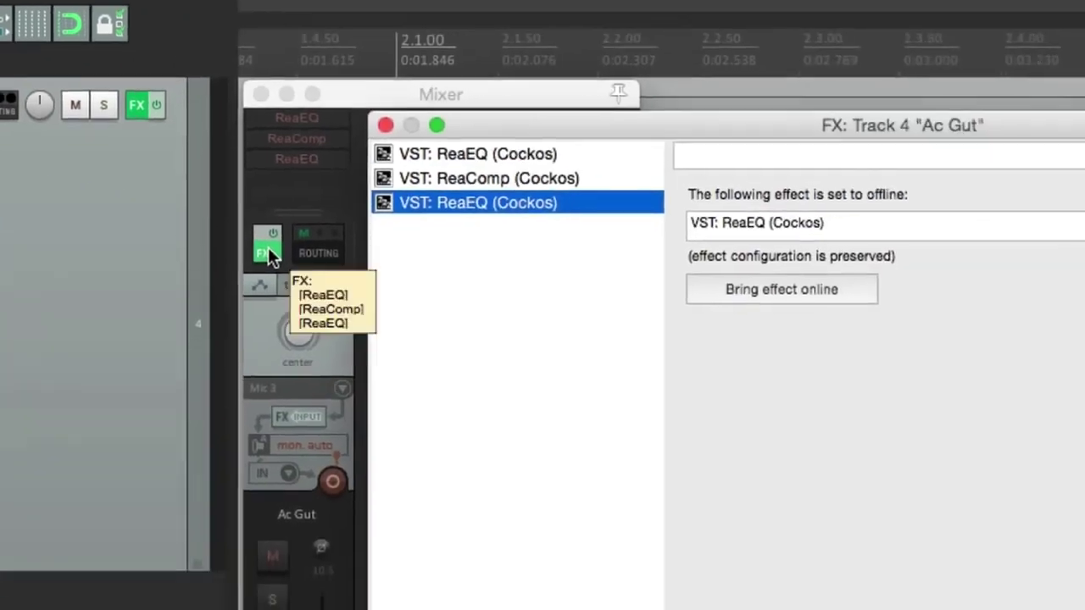
left_click(814, 185)
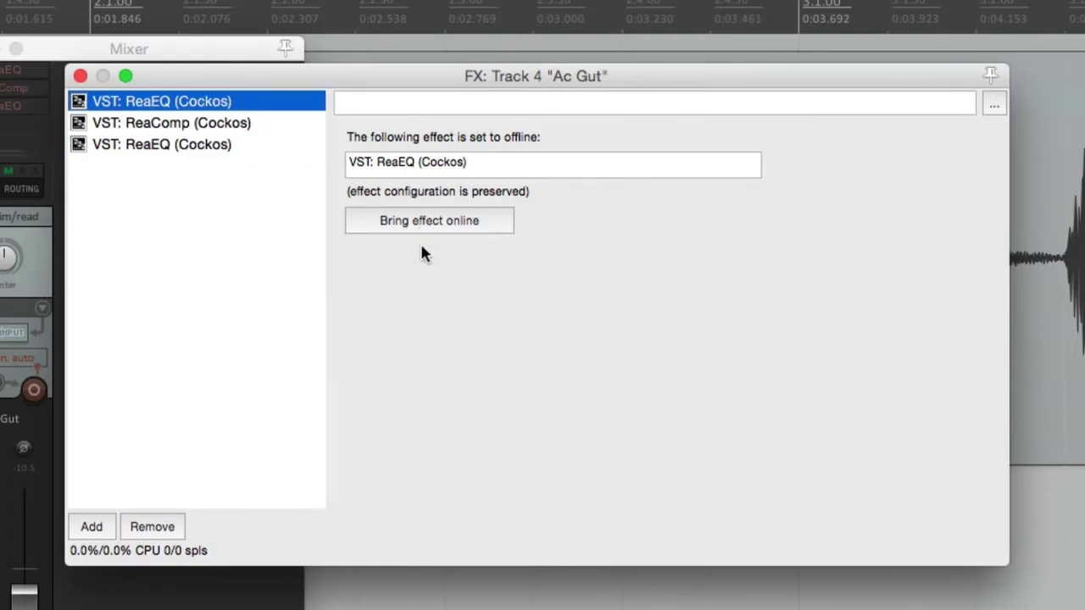
left_click(443, 221)
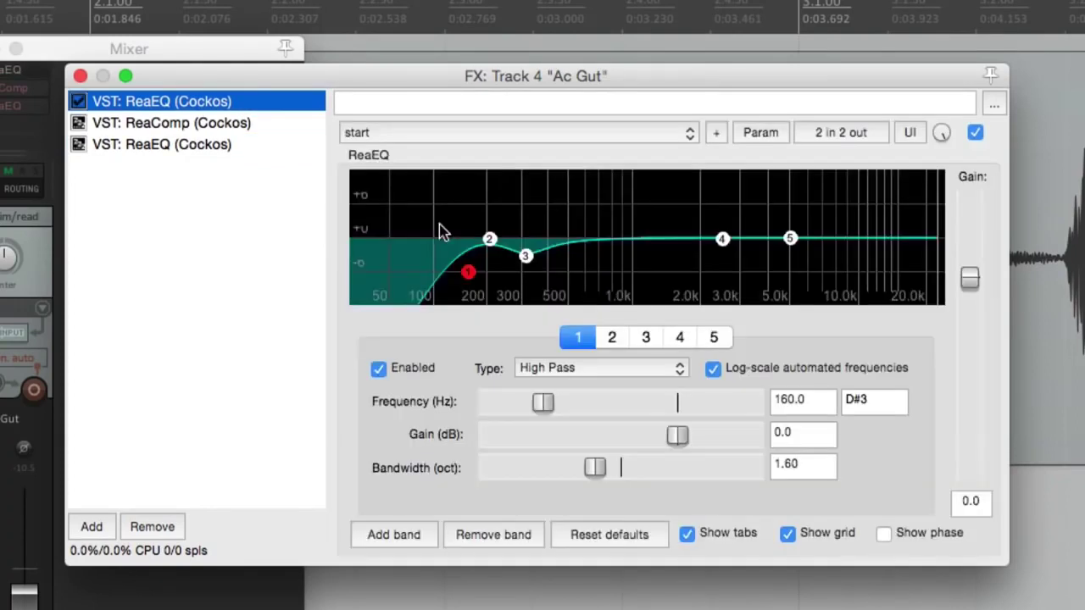
left_click(206, 122)
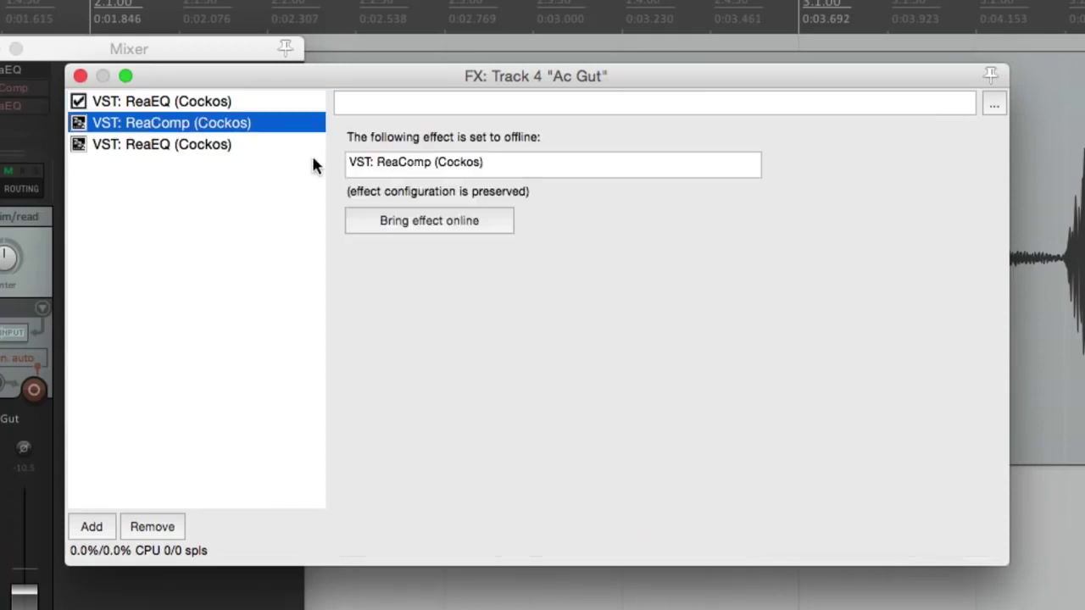
left_click(369, 220)
left_click(229, 146)
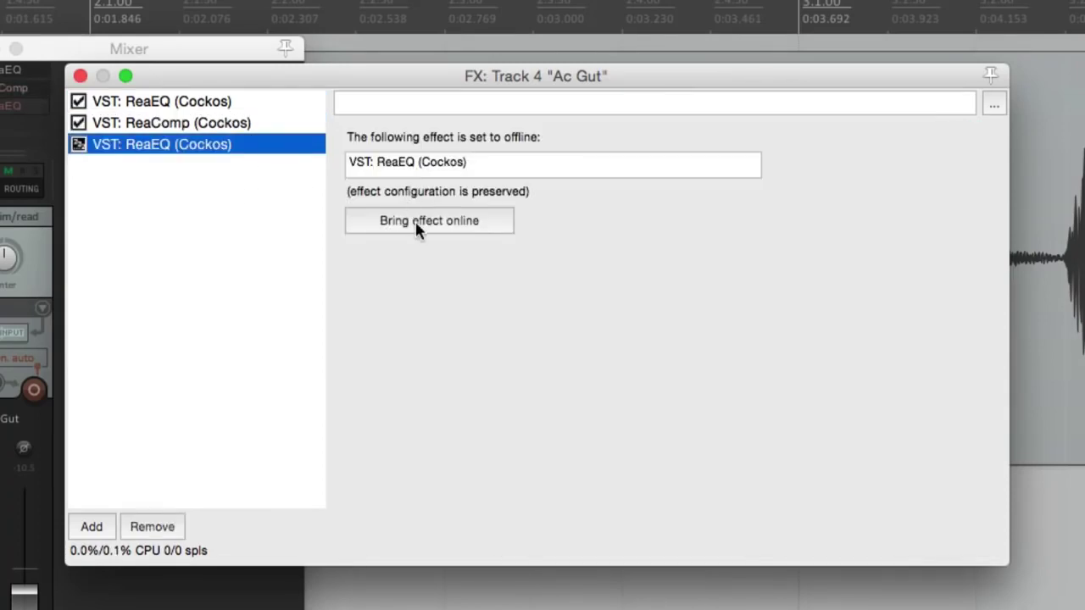
left_click(415, 222)
key("Escape")
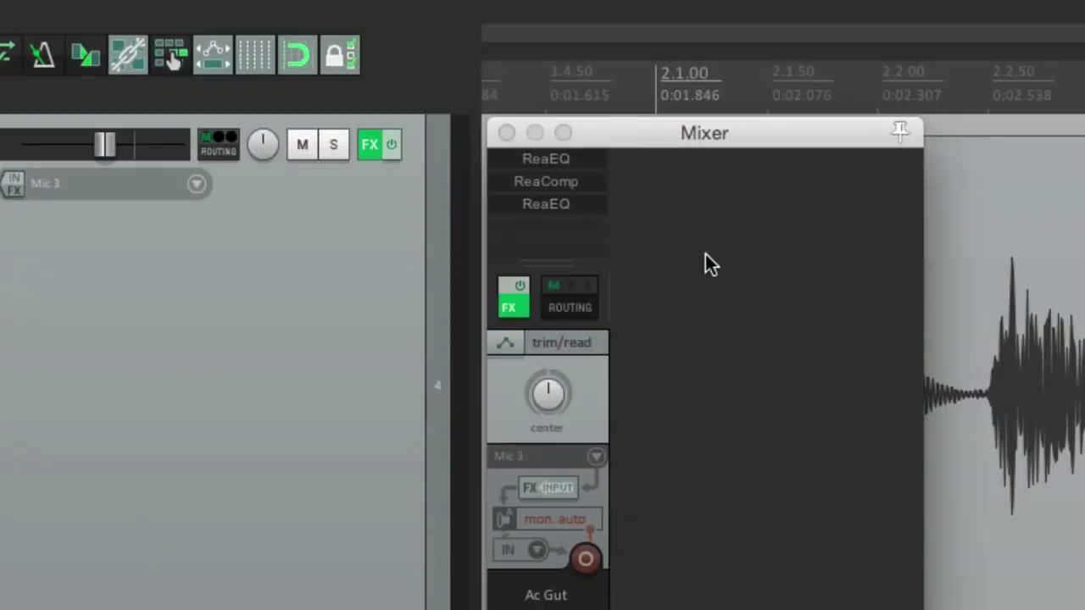
Add a new track in the mixer and copy ReaEQ, ReaComp and the second ReaEQ onto it from Ac Gut
double_click(712, 298)
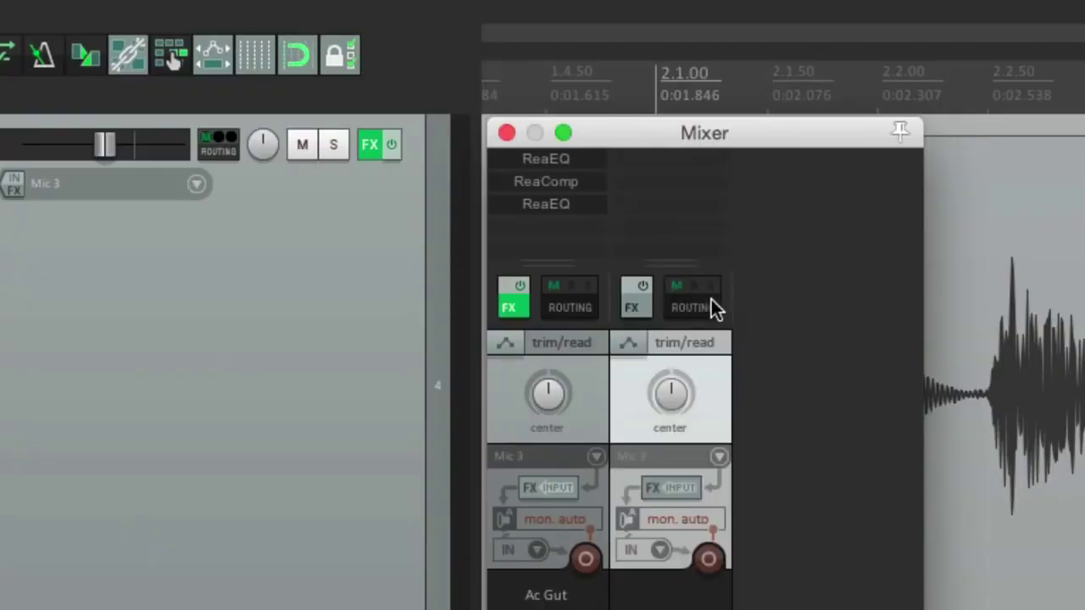
left_click_drag(579, 160, 640, 161)
left_click_drag(583, 188, 624, 218)
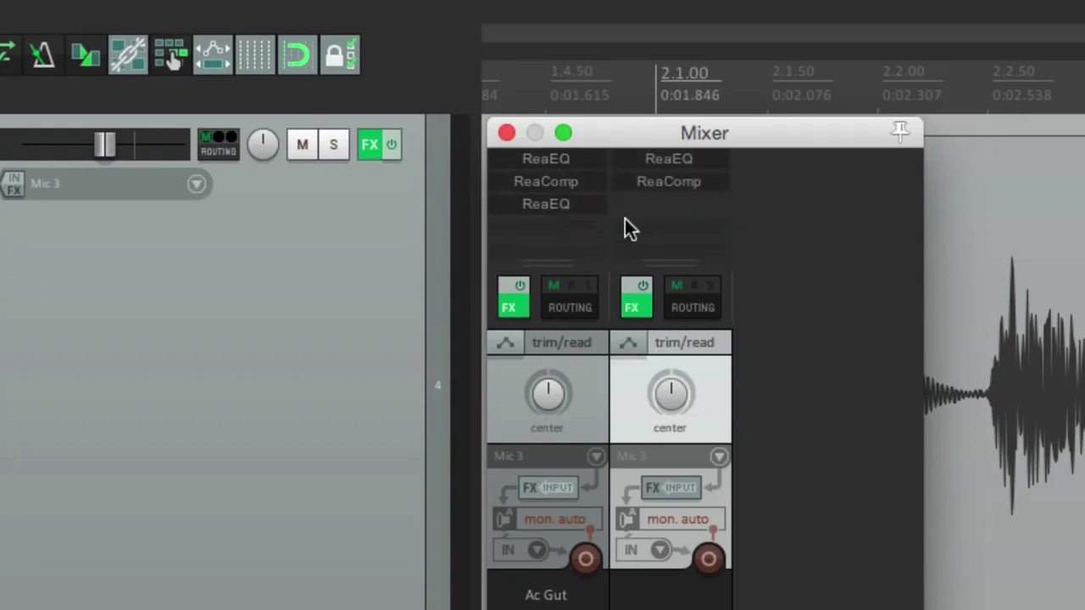
left_click_drag(558, 205, 657, 204)
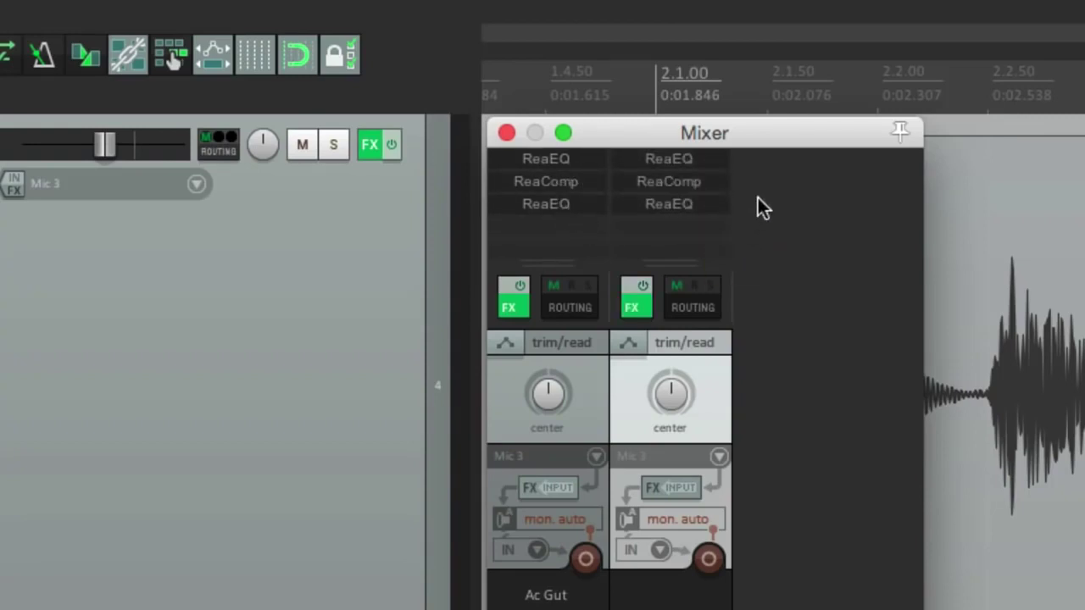
Delete the three copied effects from the new track's mixer strip
left_click(691, 164, "alt")
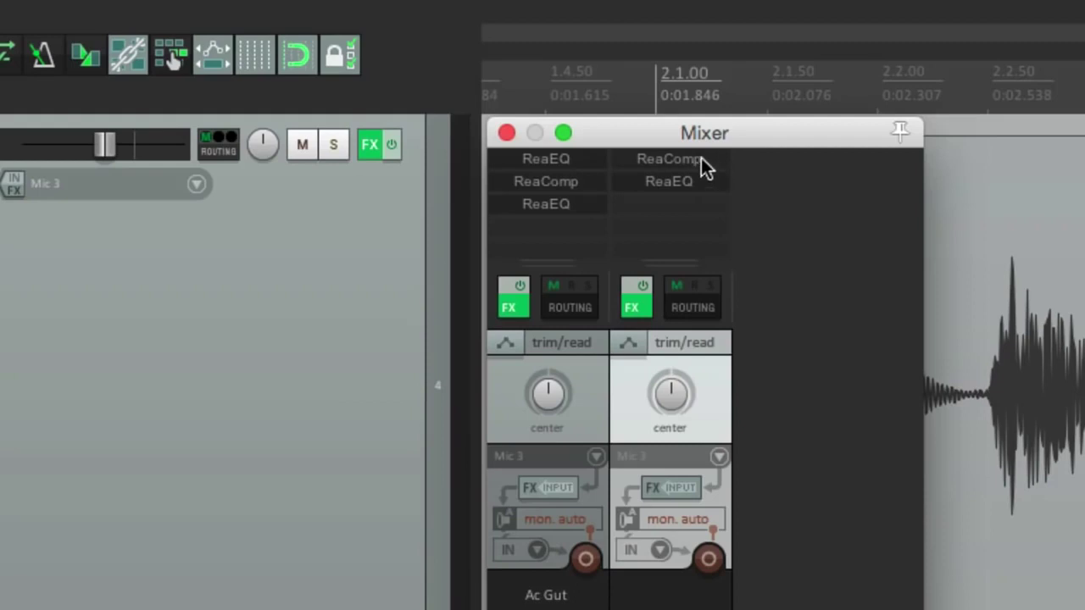
left_click(701, 159, "alt")
left_click(708, 162, "alt")
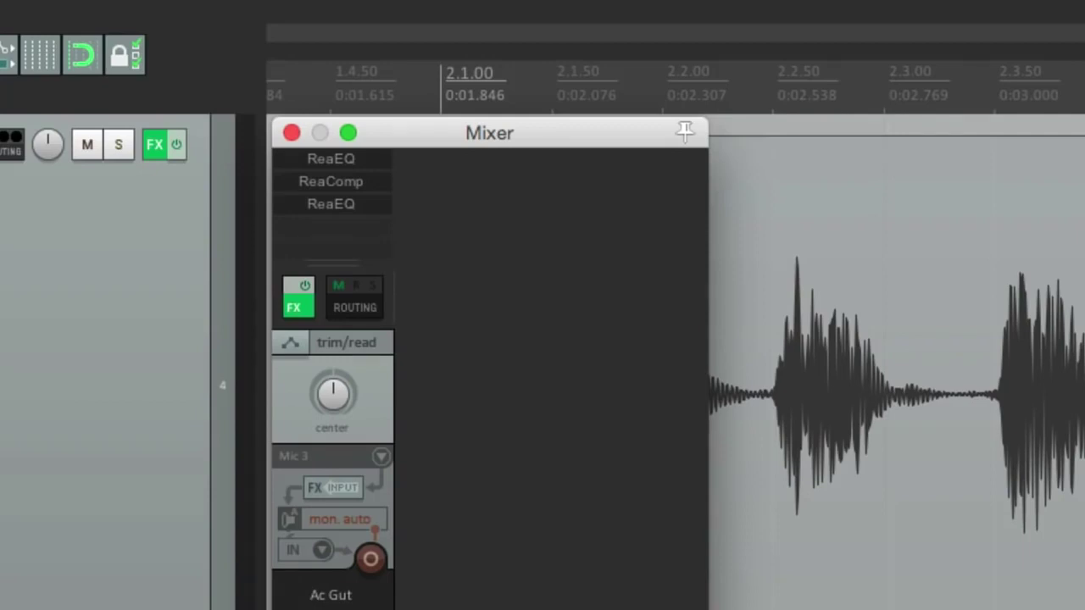
right_click(376, 157)
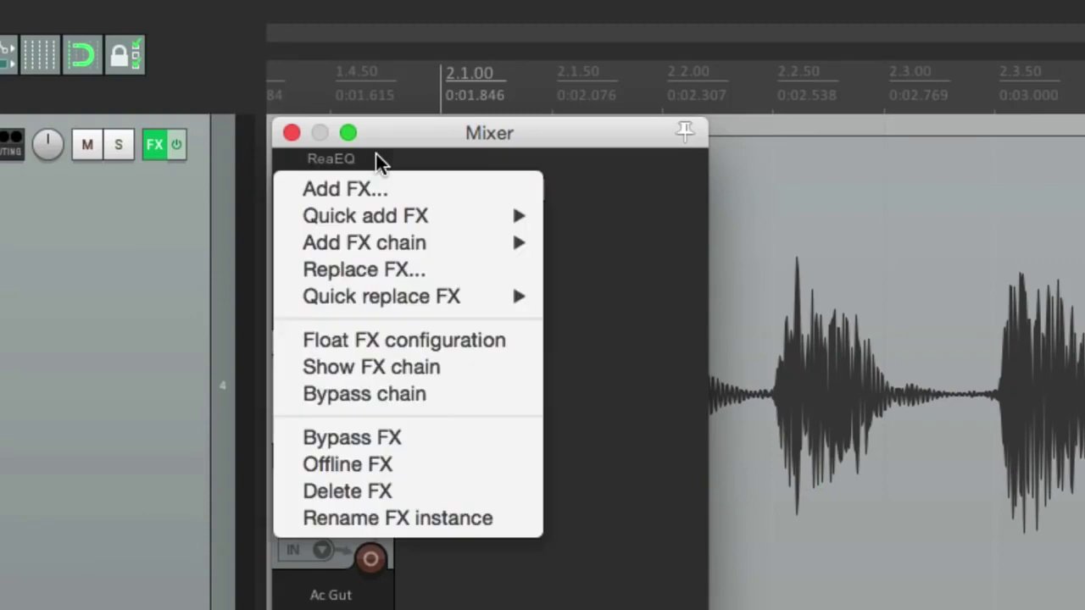
left_click(469, 527)
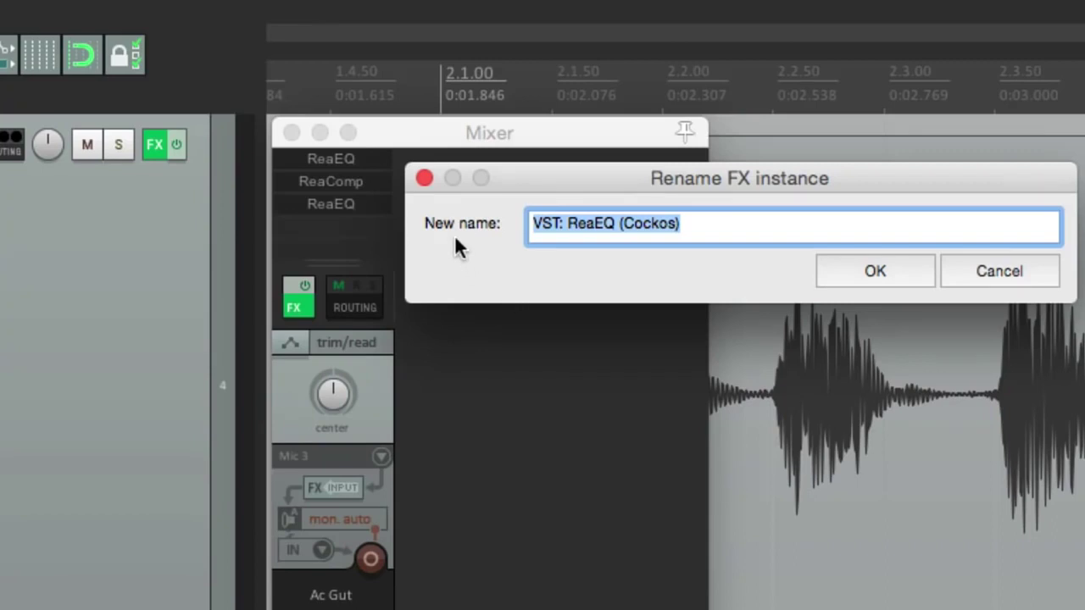
left_click(424, 180)
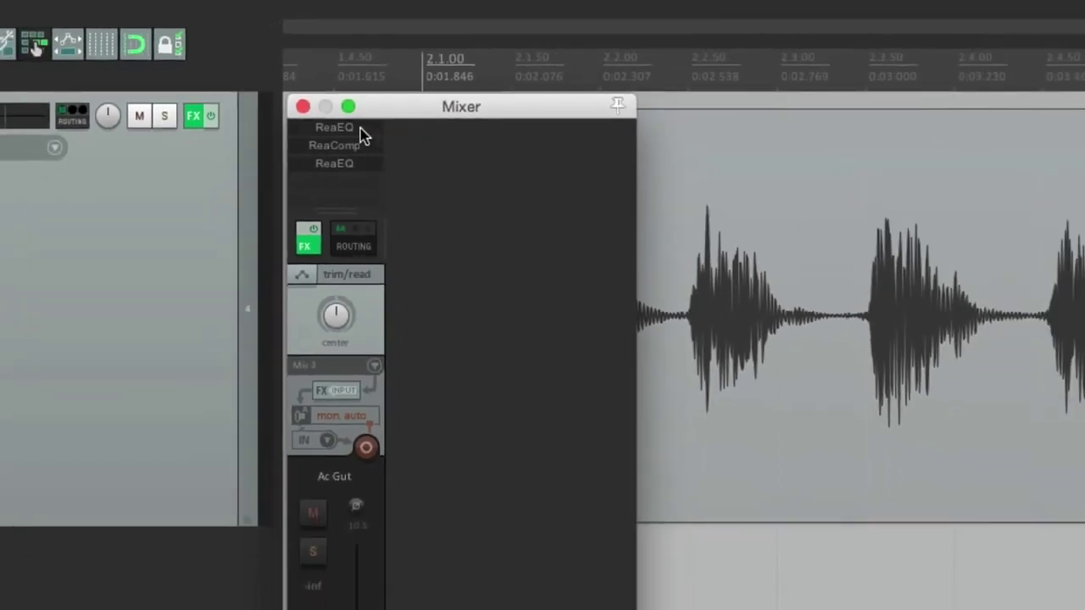
Check the first ReaEQ's curve on Ac Gut and rename that effect instance as Low Pass Filter
left_click(371, 158)
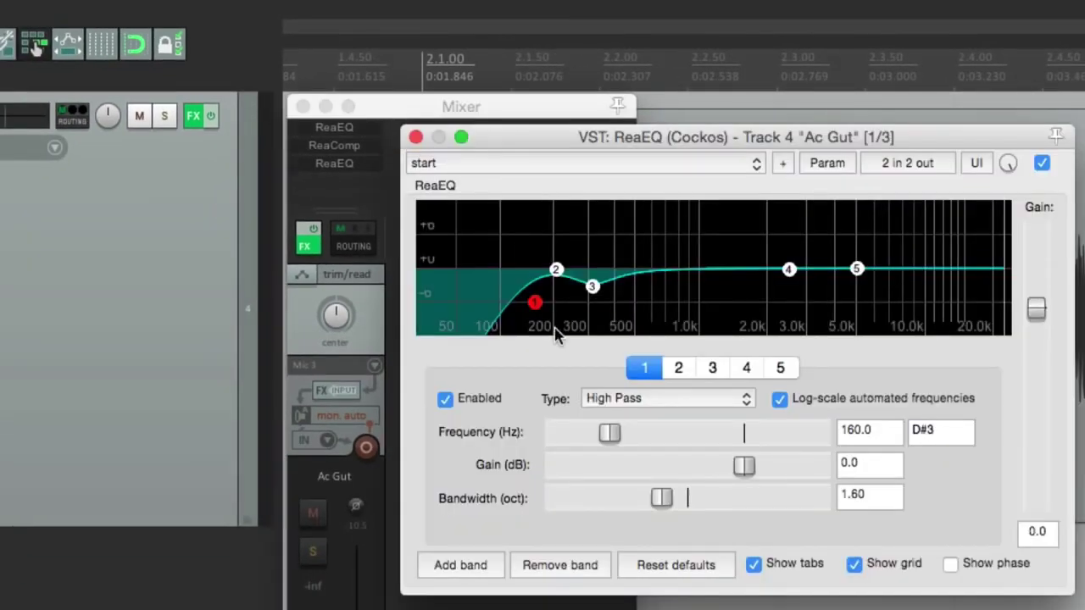
left_click(415, 138)
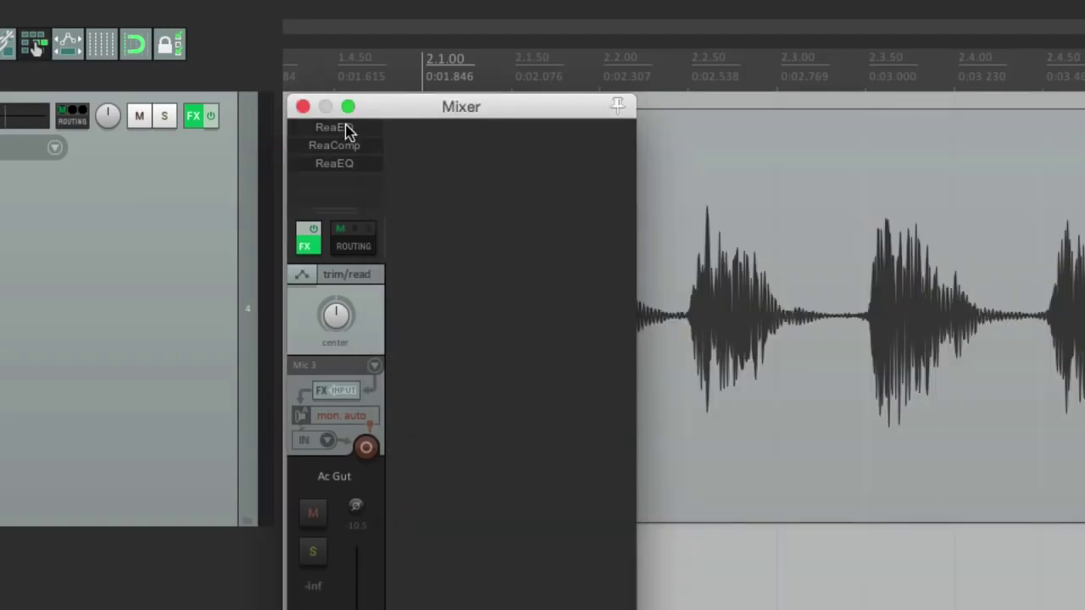
right_click(343, 129)
left_click(407, 415)
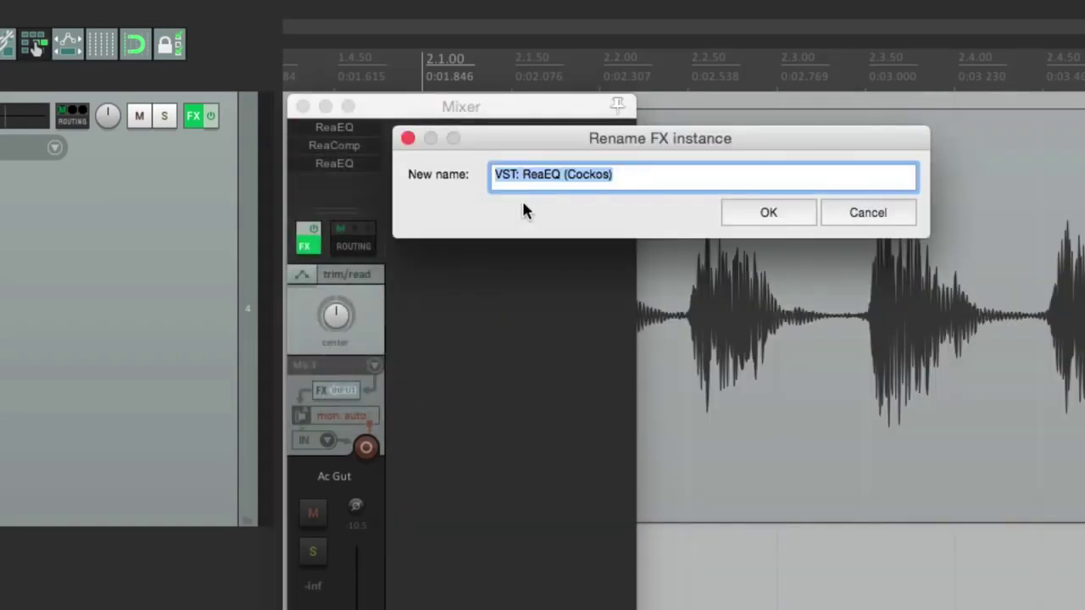
type("Low Pass Filter")
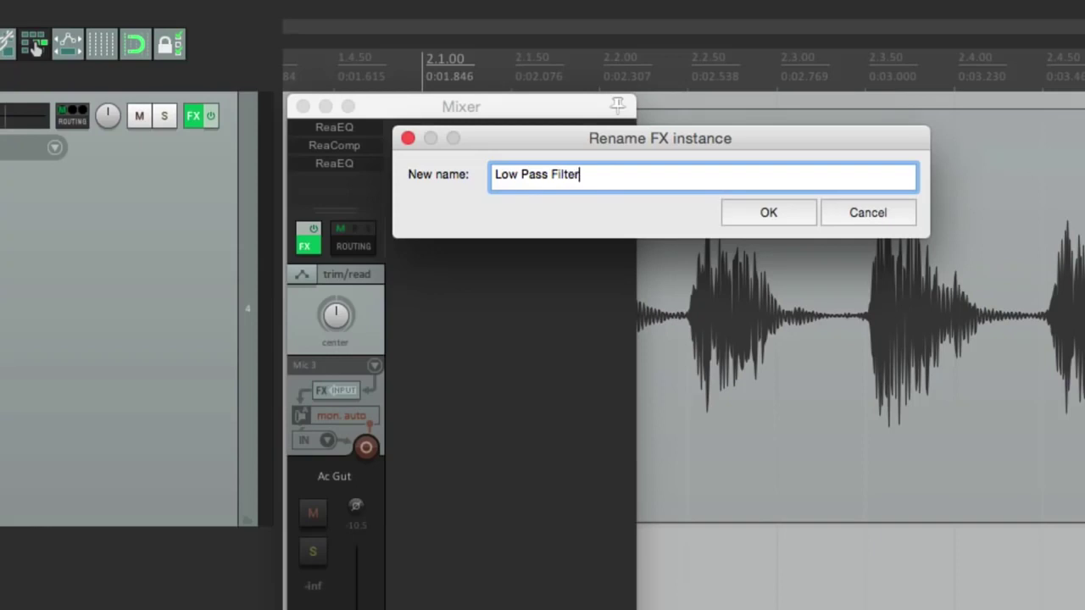
key("Return")
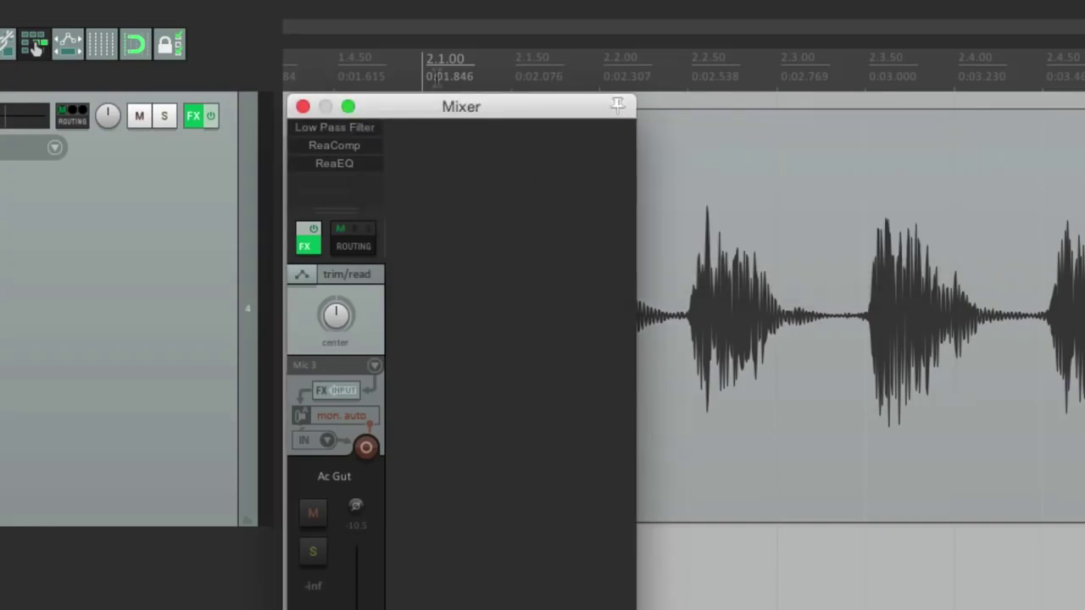
Rename the ReaComp instance on Ac Gut as Light Compress
right_click(371, 151)
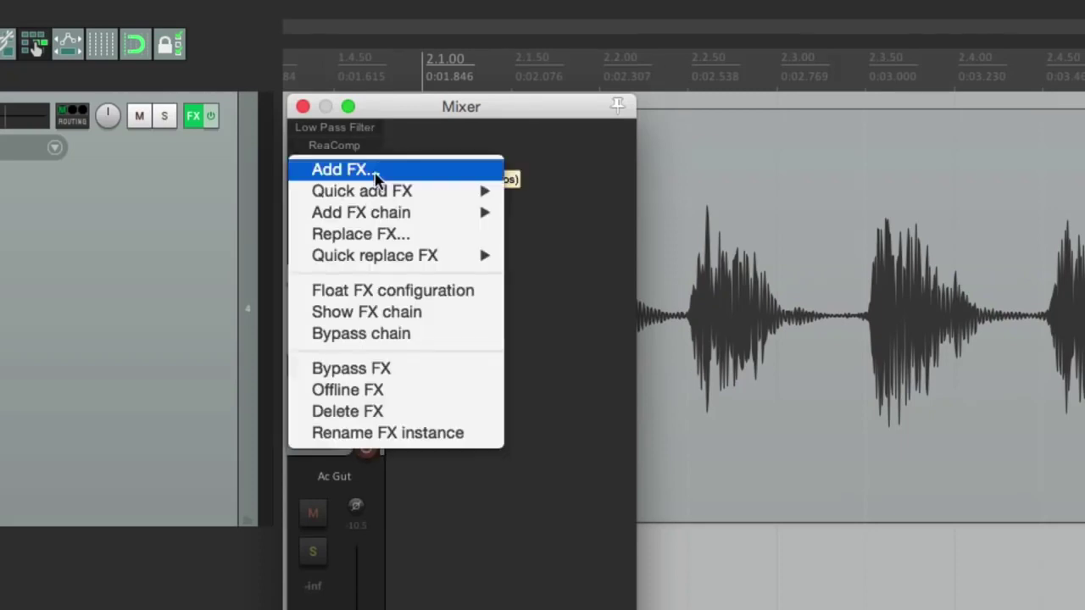
left_click(416, 431)
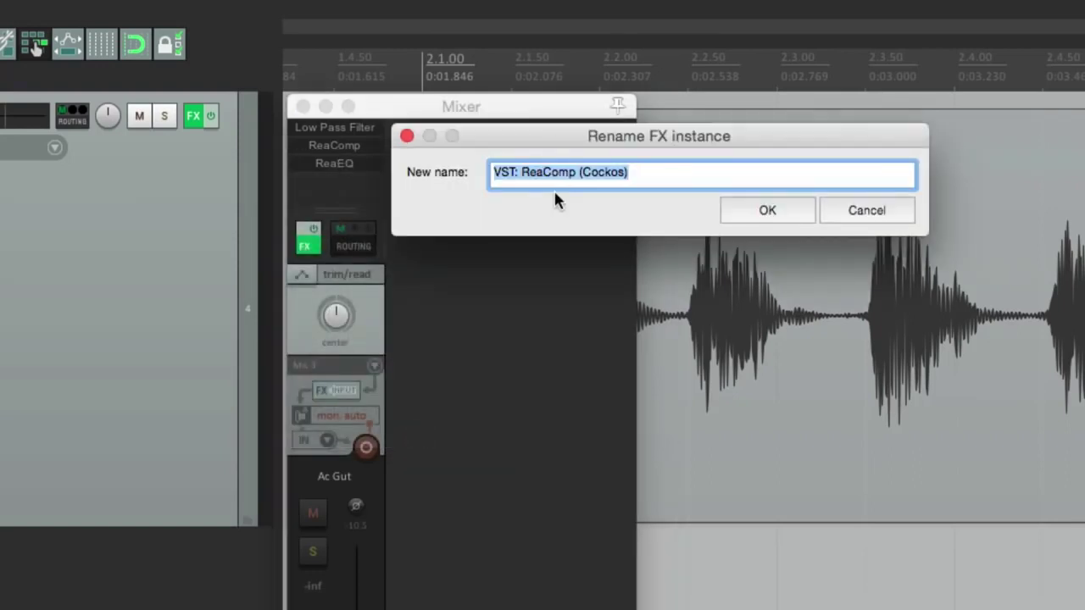
type("Light Compress")
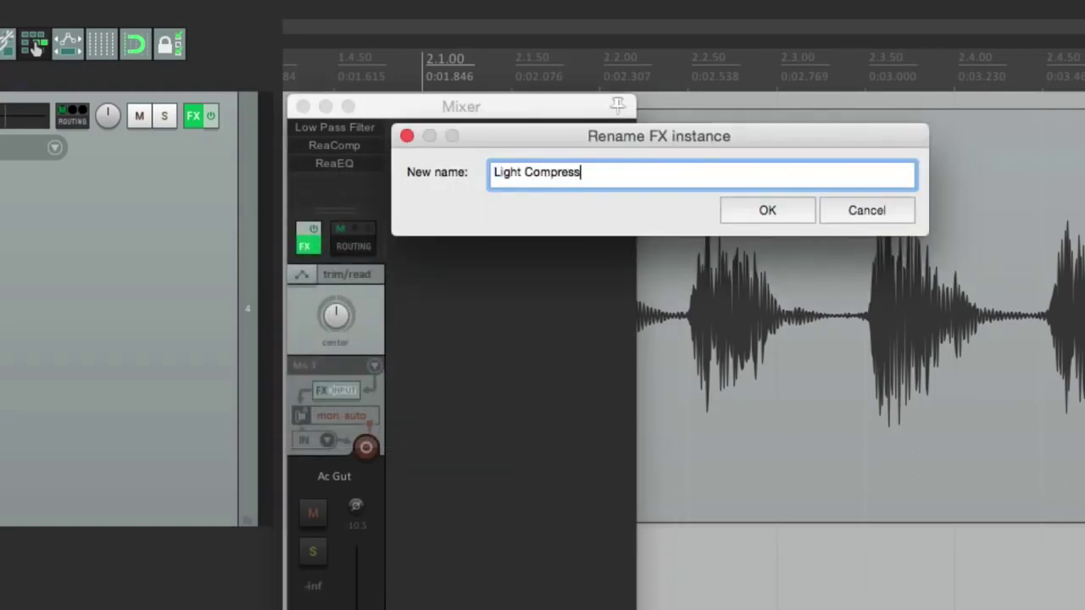
key("Return")
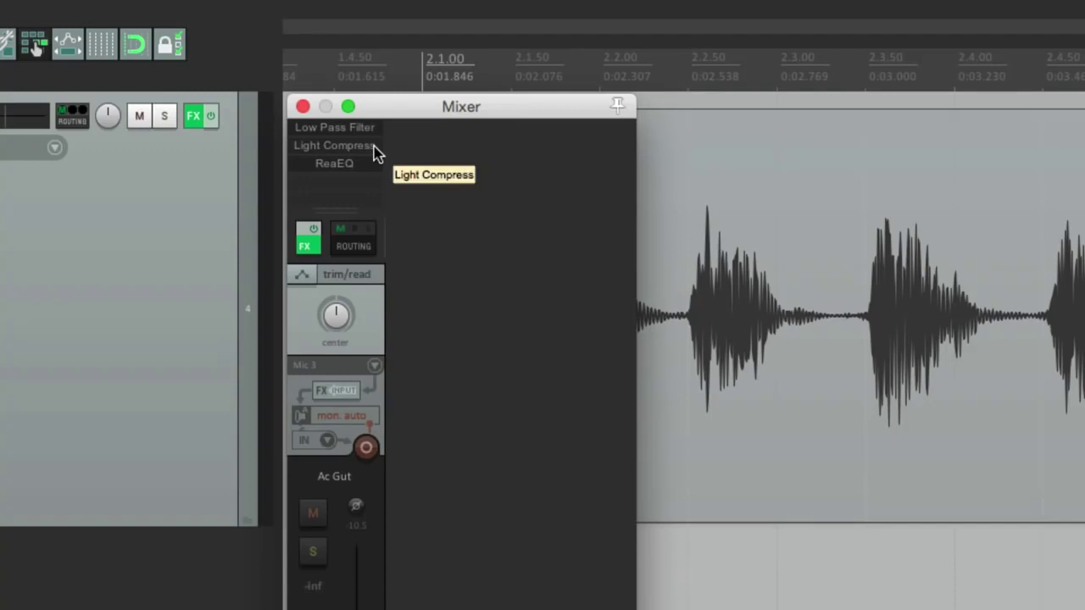
Check the second ReaEQ's curve on Ac Gut and rename that effect instance as Hi Freq Boost
left_click(356, 166)
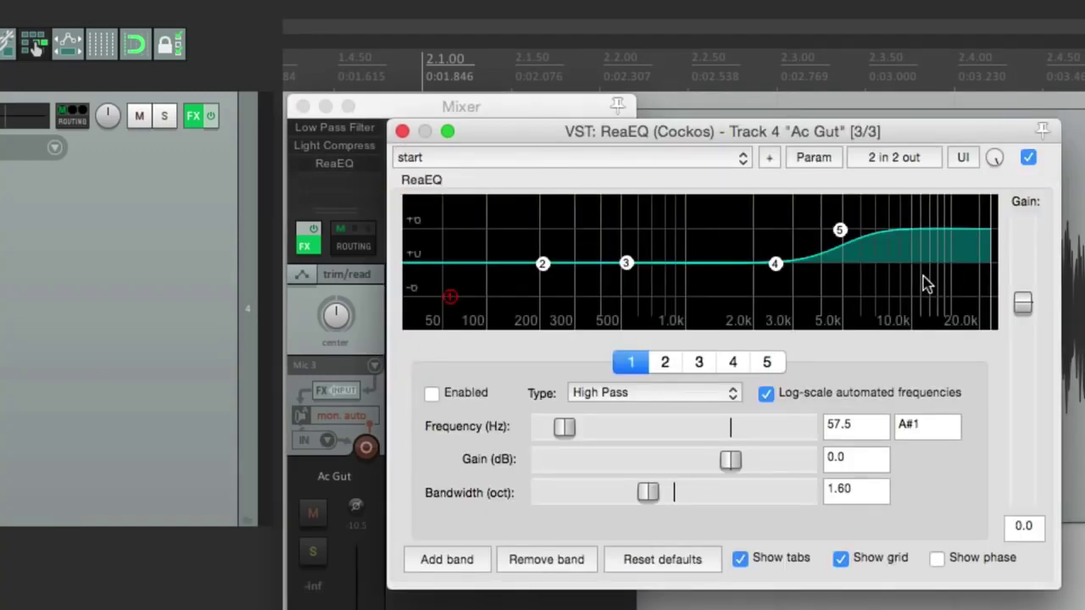
left_click(404, 132)
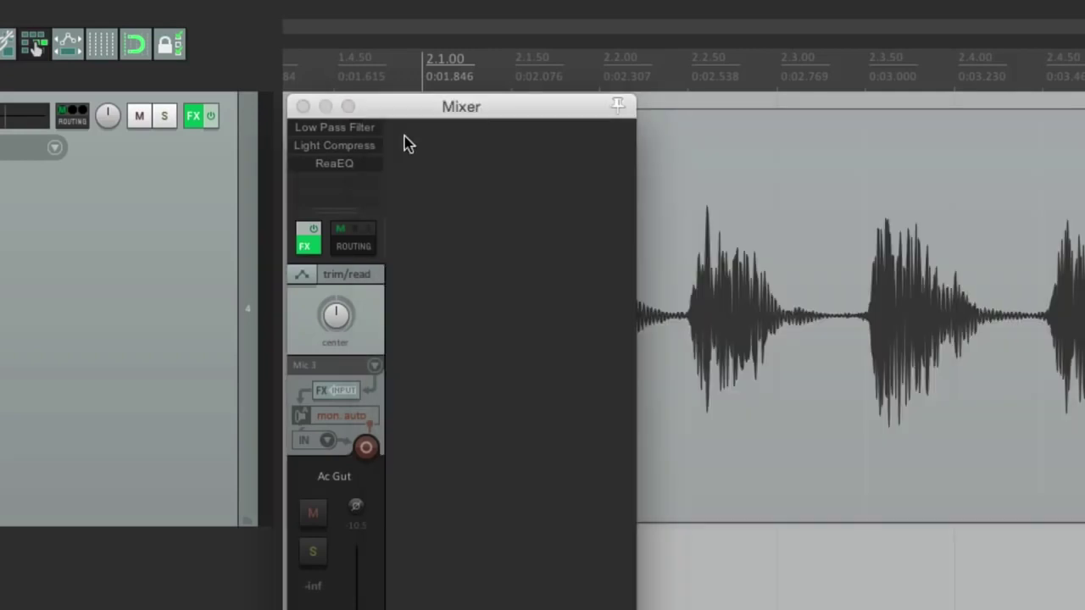
right_click(363, 162)
left_click(418, 453)
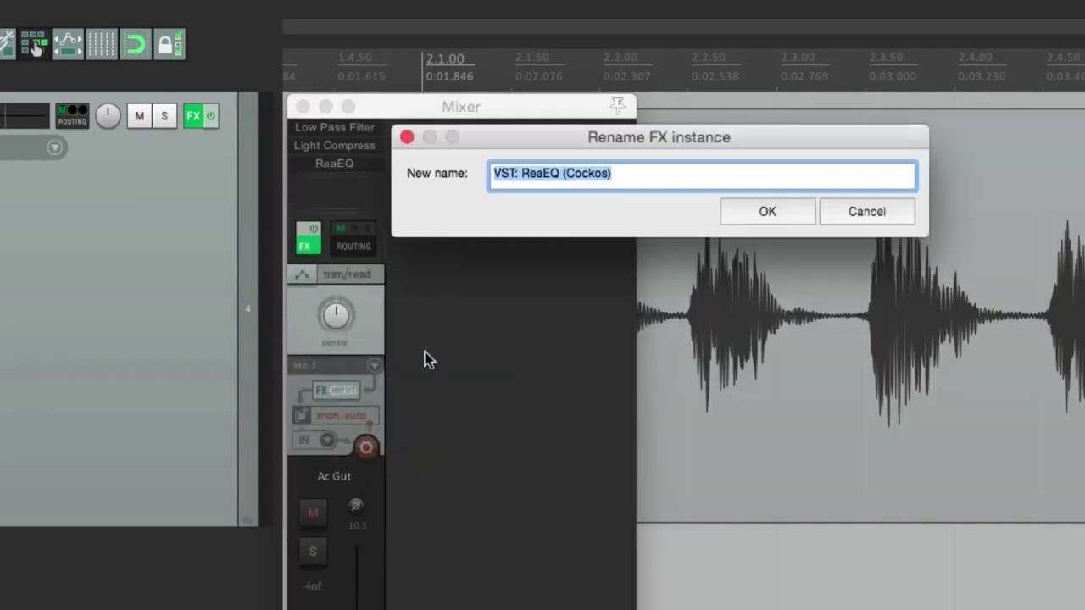
type("Hi Freq Boost")
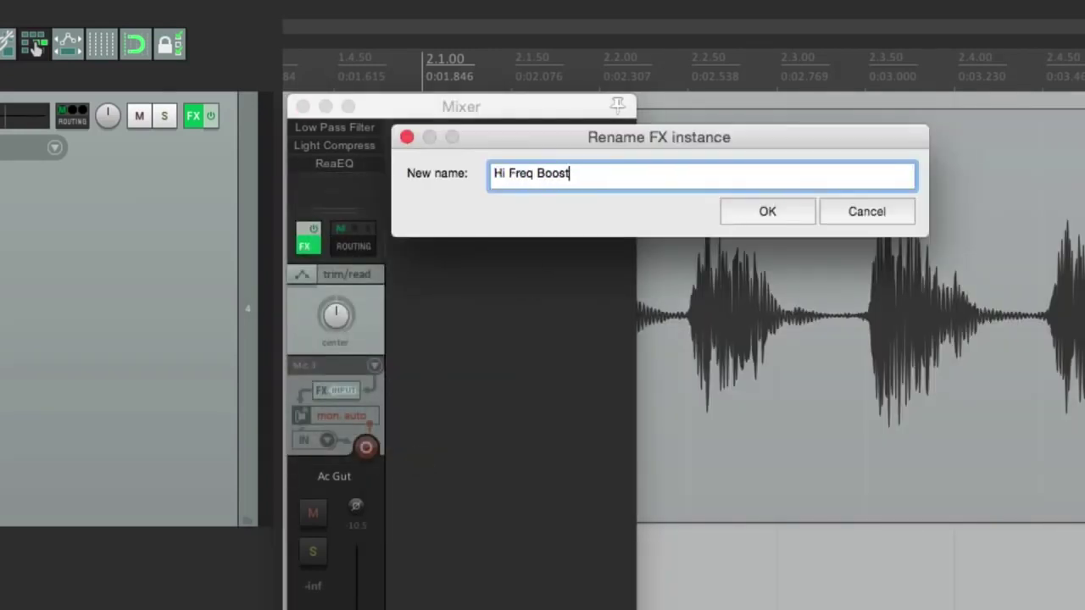
key("Return")
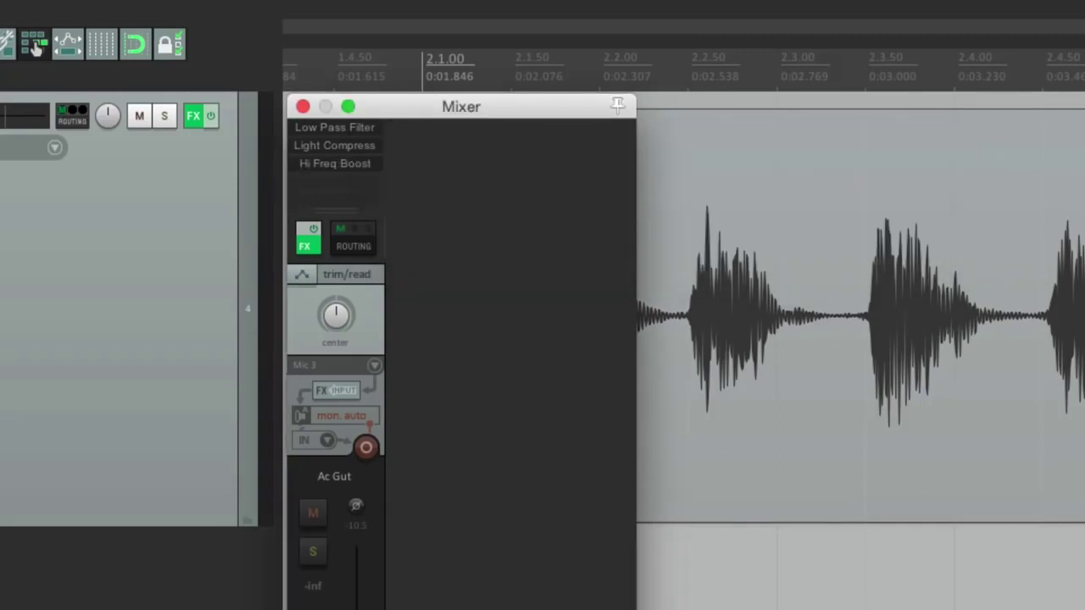
View the windows of Ac Gut's renamed effects from its mixer strip and close the mixer
left_click(356, 169)
left_click(369, 146)
left_click(370, 147)
left_click(358, 129)
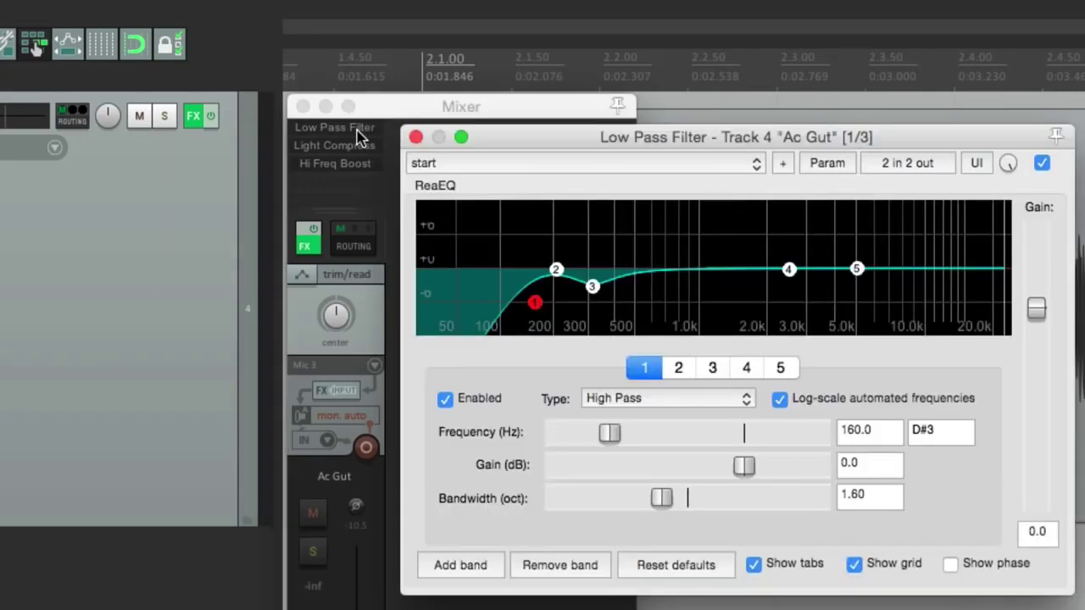
left_click(357, 132)
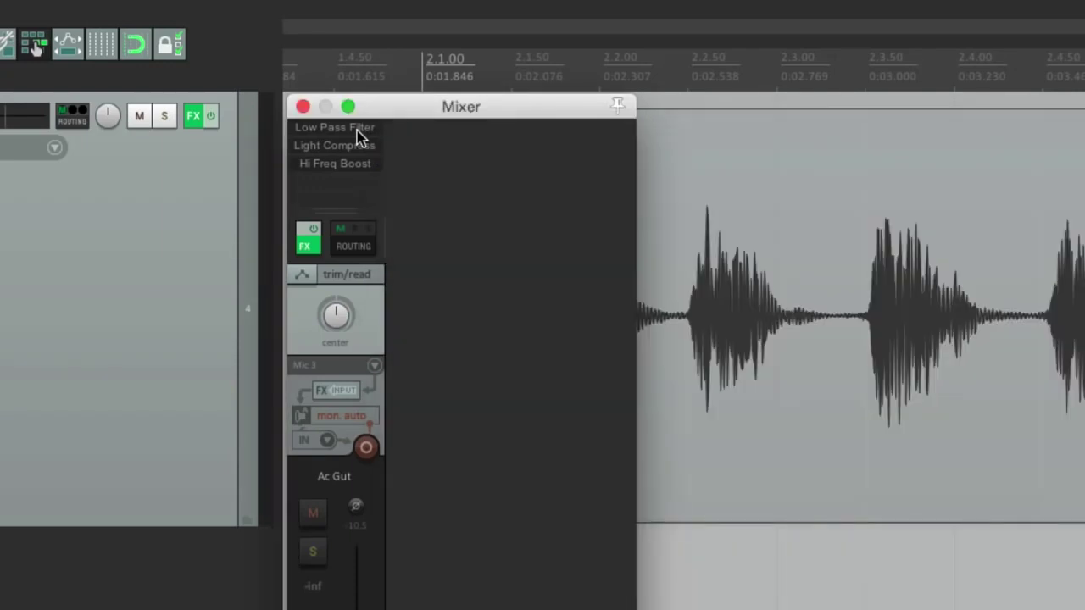
left_click(303, 106)
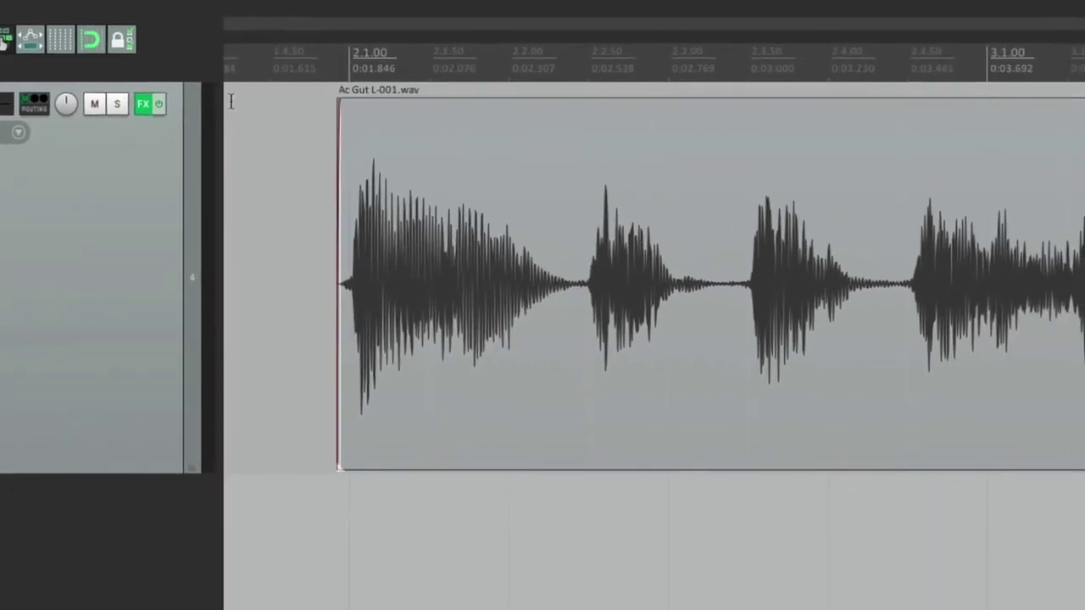
Save all of Ac Gut's effects as an FX chain named Ac Gut FX Chain, replacing the existing file
left_click(142, 103)
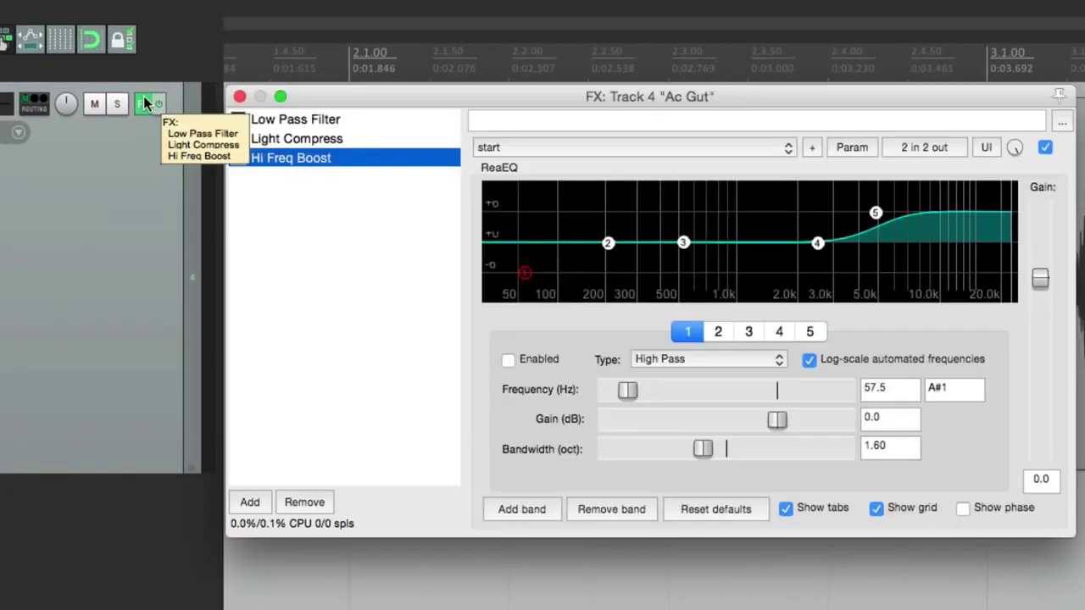
left_click(351, 208)
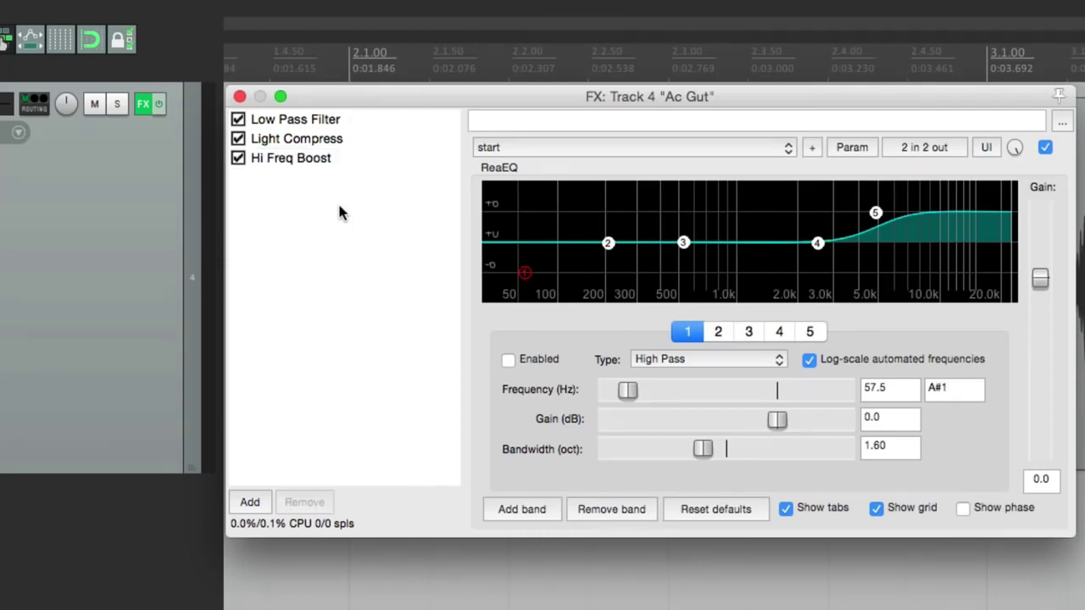
right_click(339, 213)
mouse_move(363, 259)
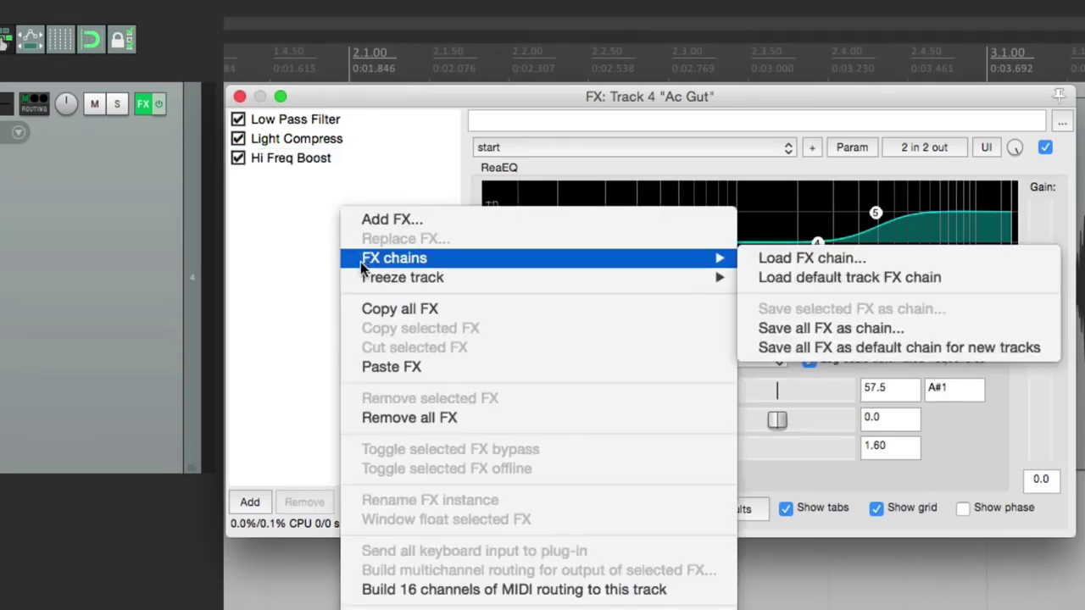
left_click(793, 335)
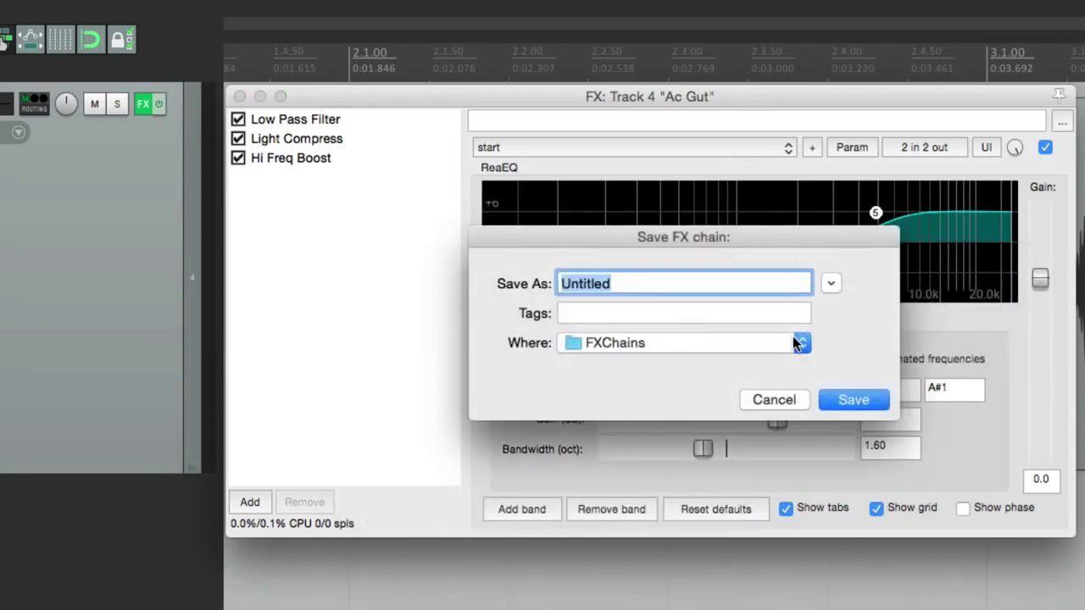
type("Ac Gut FX Chain")
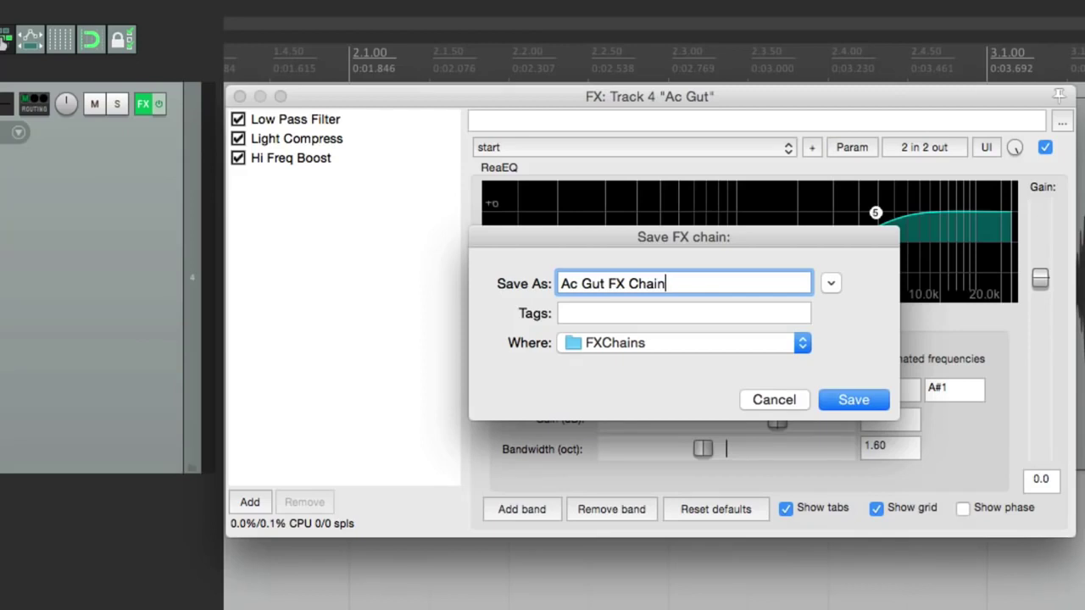
key("Return")
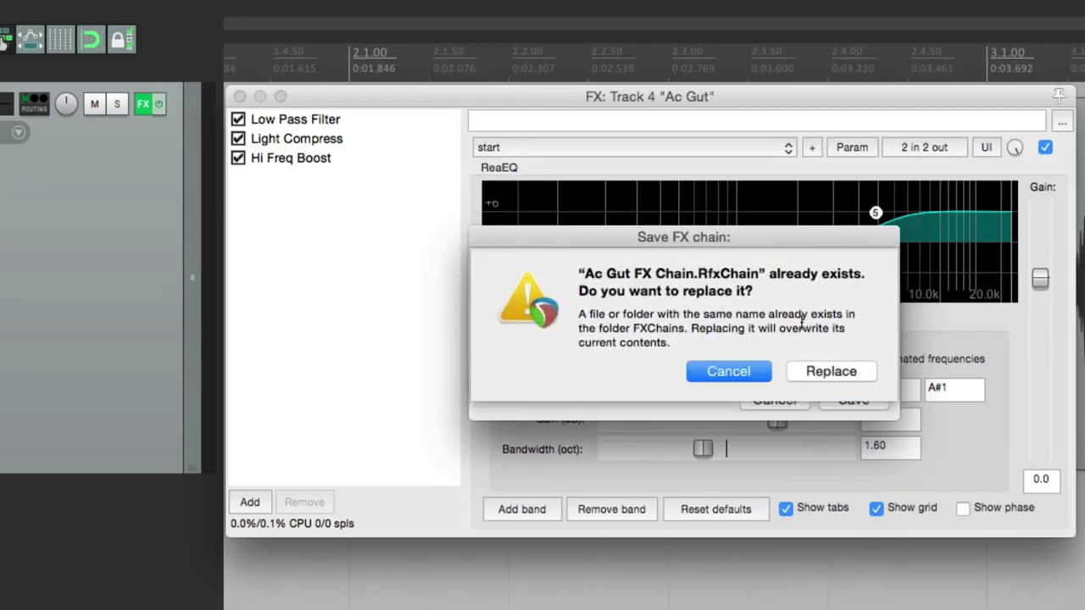
left_click(805, 370)
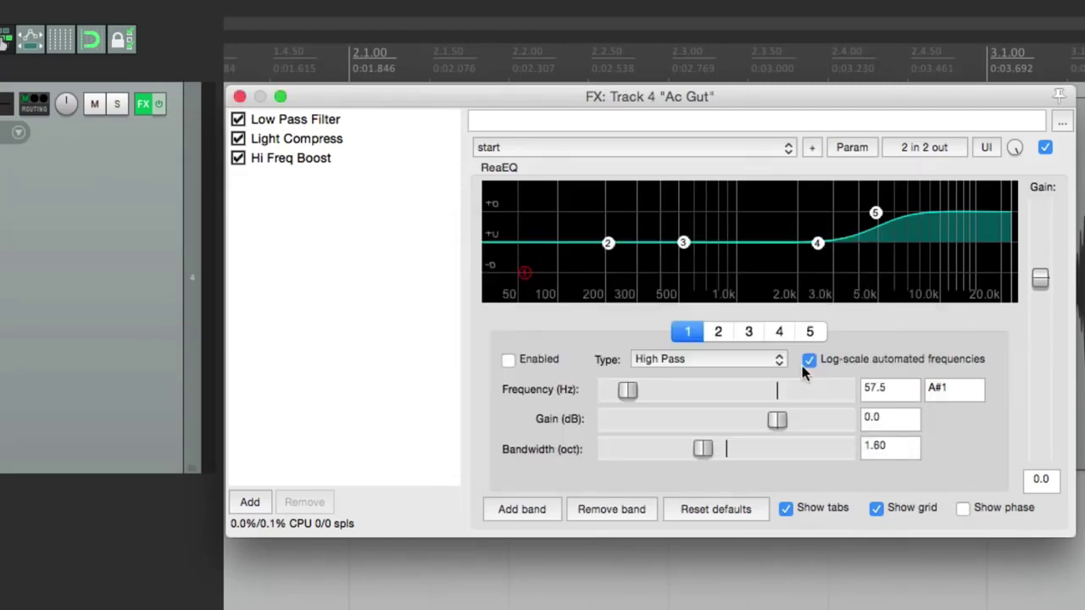
Delete all three effects from Ac Gut's FX chain and close the FX window
left_click(354, 157)
left_click(355, 121, "shift")
key("Delete")
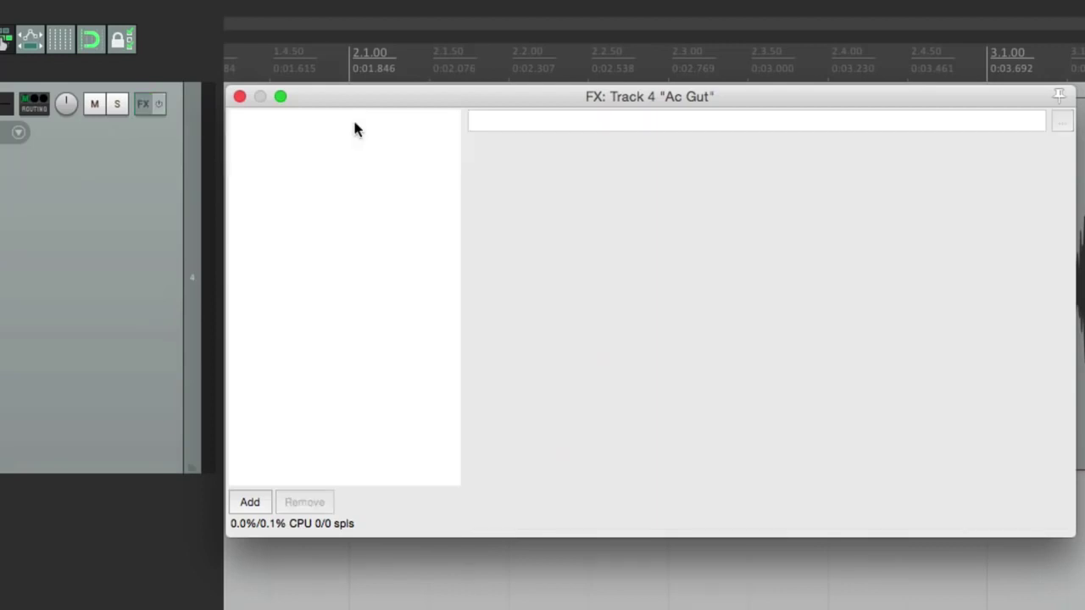
left_click(240, 96)
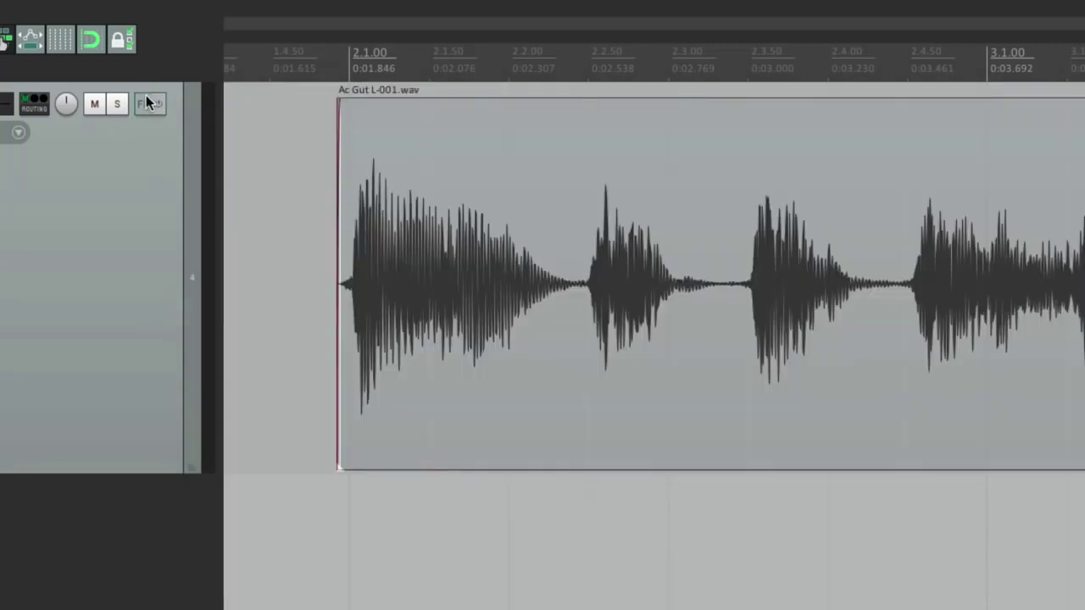
Load the saved Ac Gut FX Chain onto the Ac Gut track and check the settings of its three effects
right_click(143, 106)
mouse_move(146, 148)
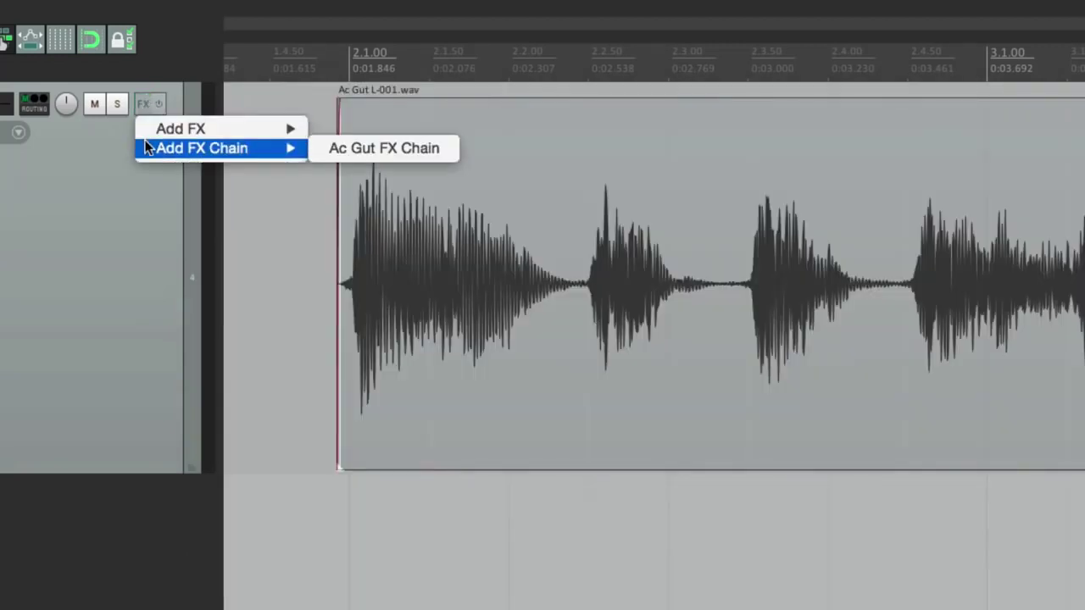
left_click(335, 150)
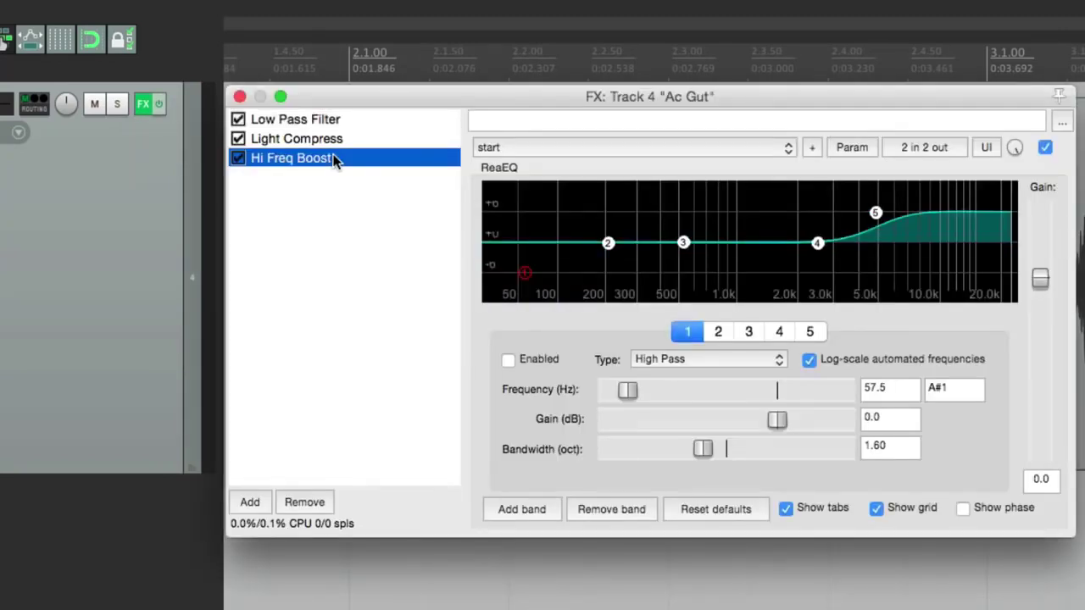
left_click(356, 119)
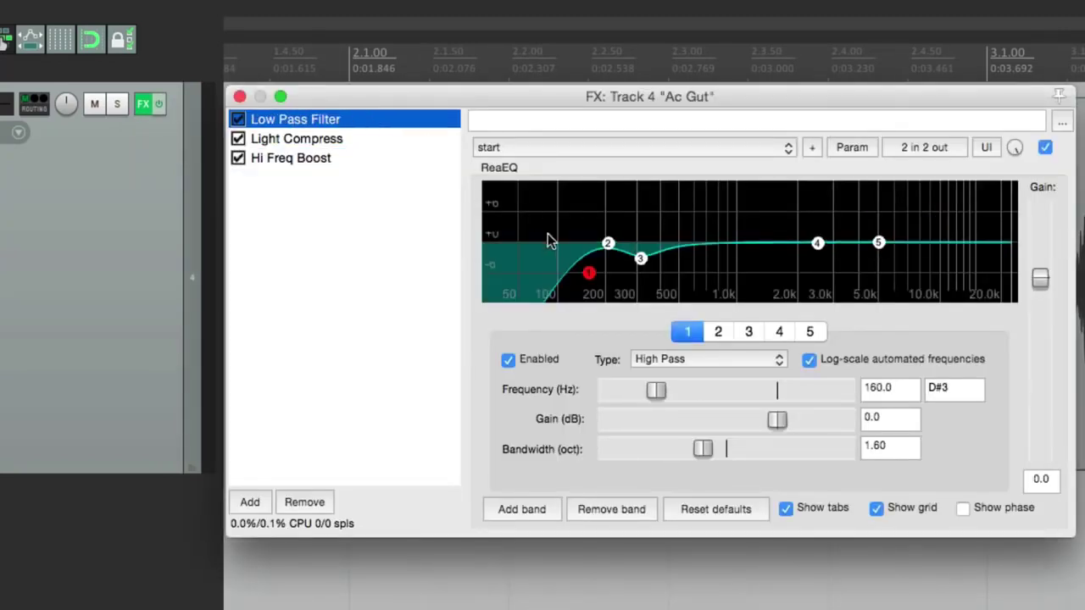
left_click(376, 137)
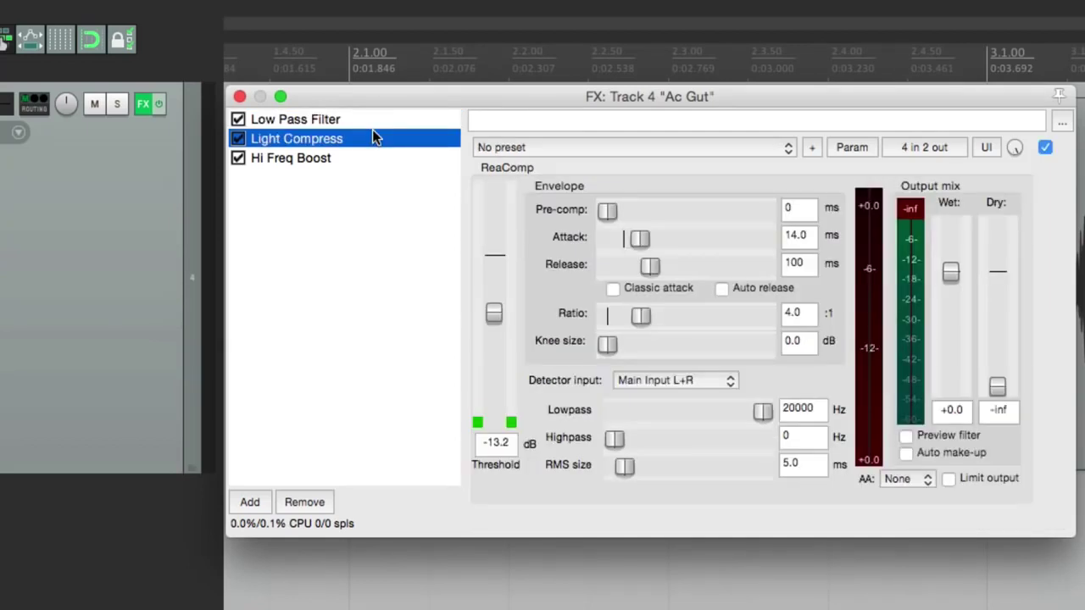
left_click(367, 158)
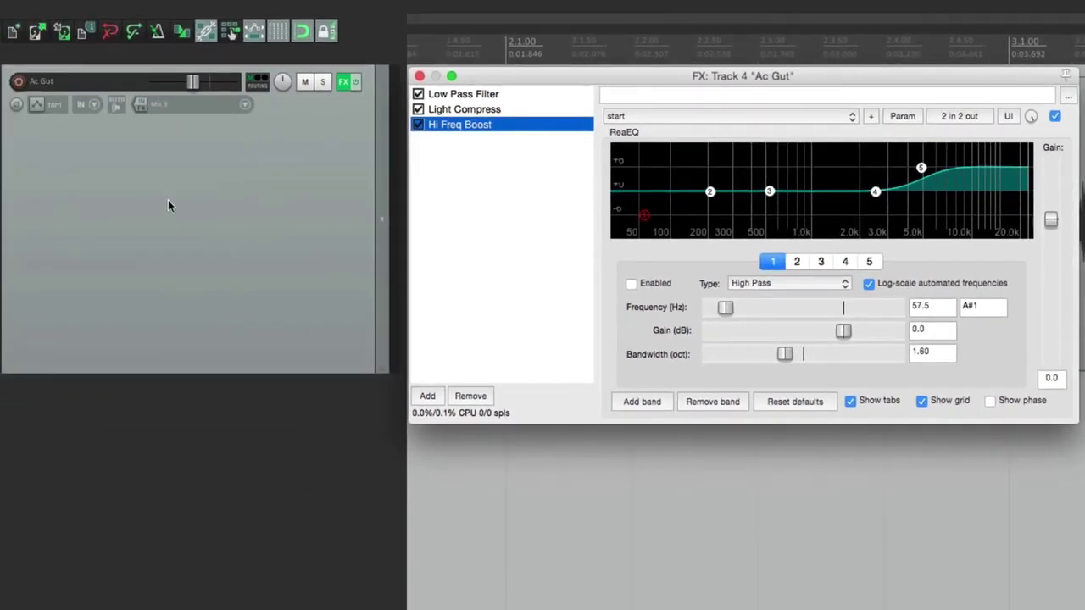
Open Light Compress in its own window and nudge its threshold to about -12.5 dB
left_click(513, 110)
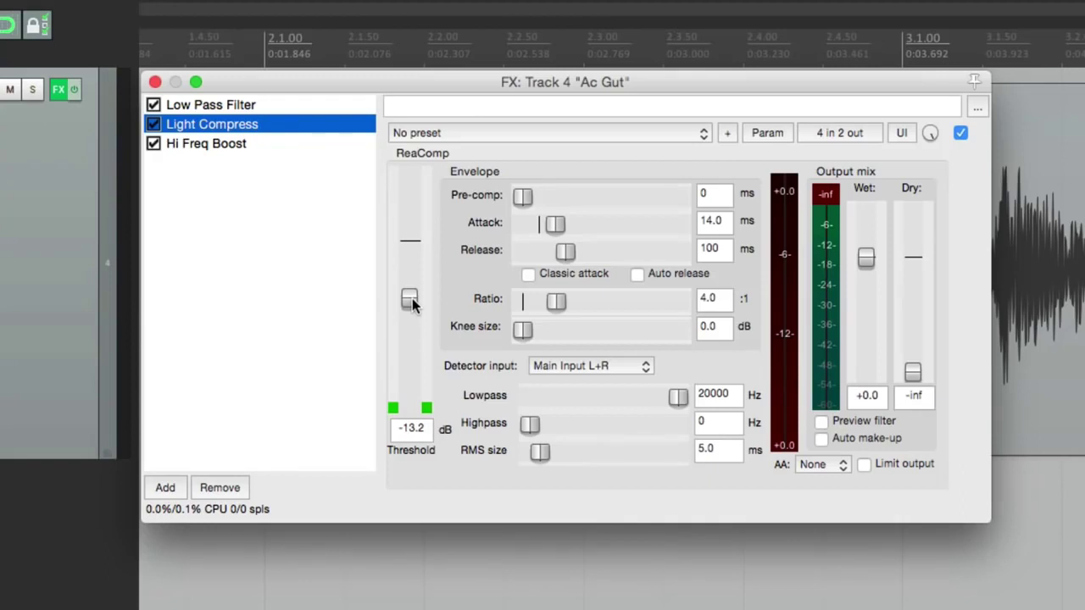
left_click(155, 81)
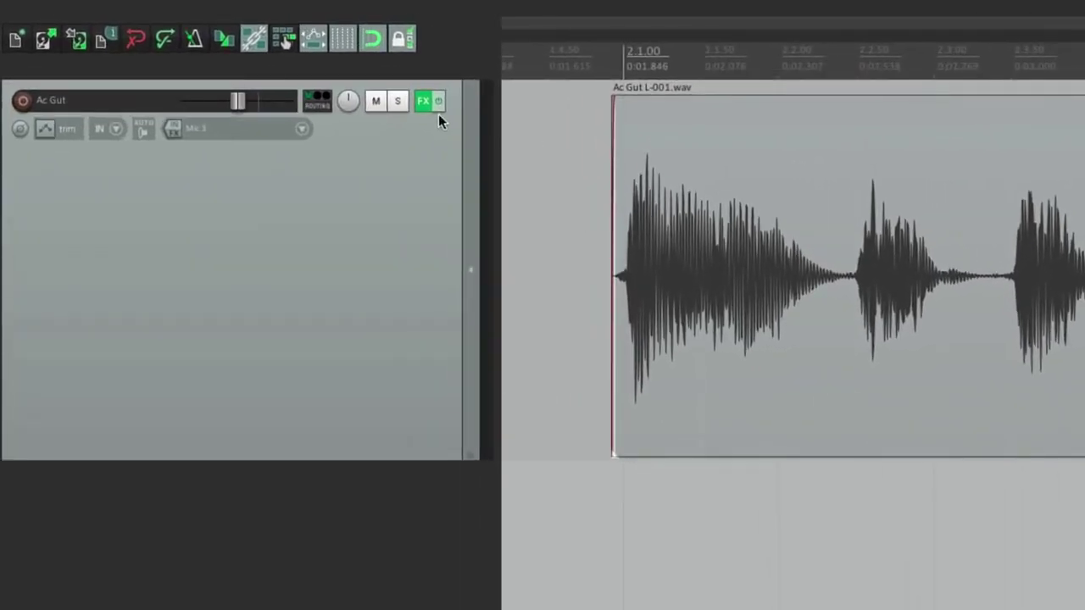
right_click(425, 100)
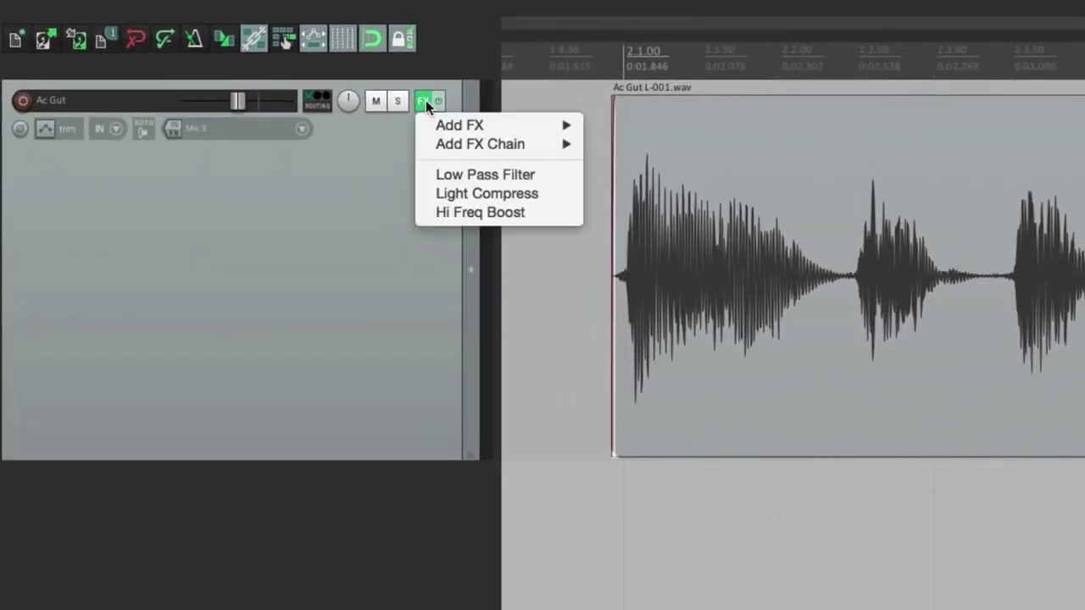
left_click(427, 195)
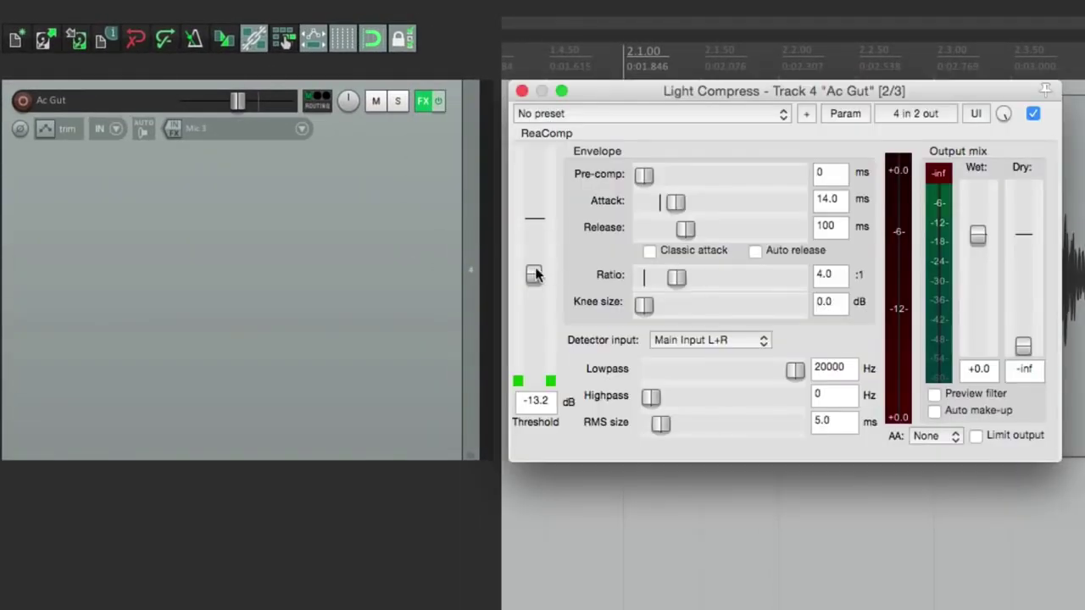
left_click_drag(535, 273, 534, 273)
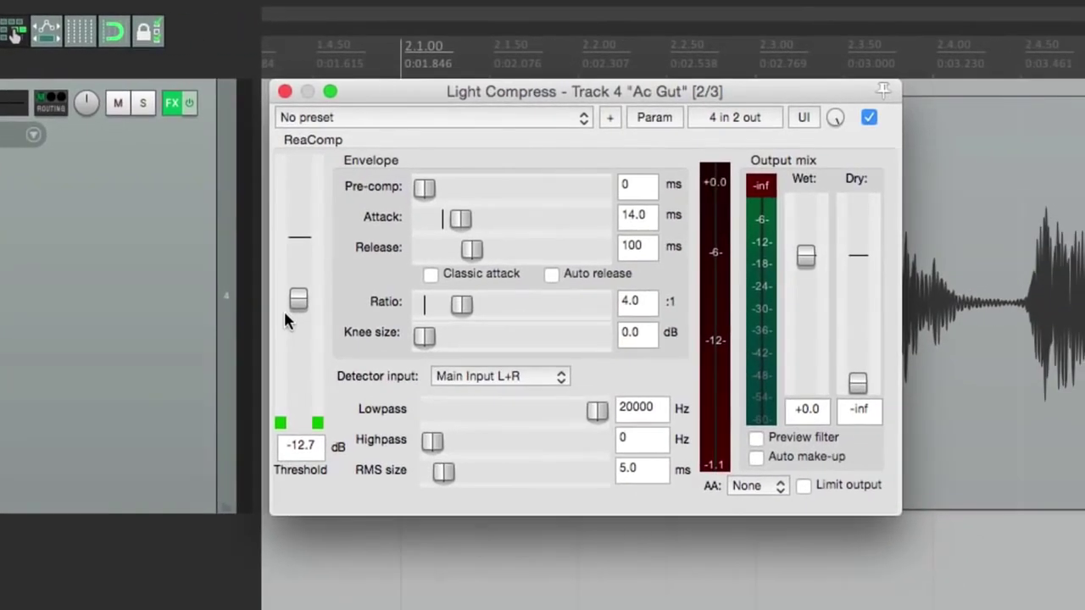
left_click_drag(300, 303, 300, 301)
Show the last touched Light Compress threshold in Ac Gut's track controls and close the effect window
left_click(653, 119)
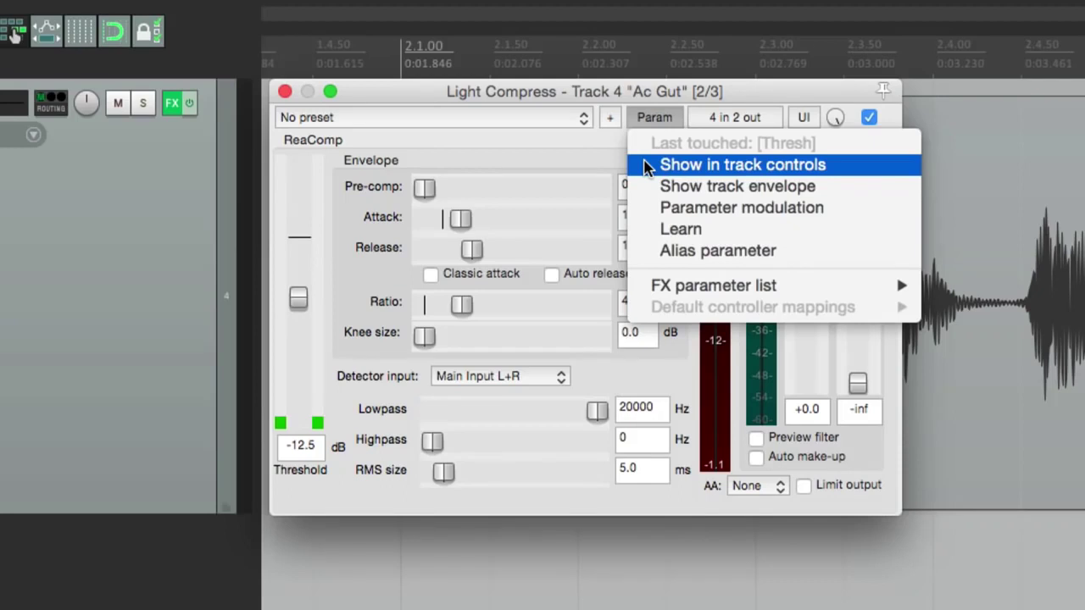
left_click(646, 166)
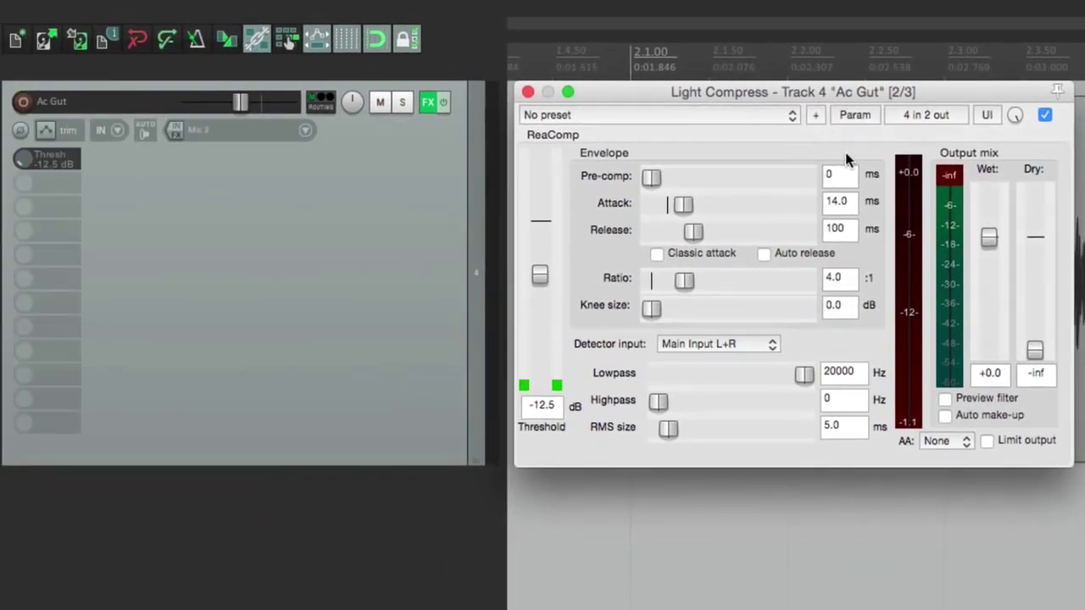
mouse_move(64, 164)
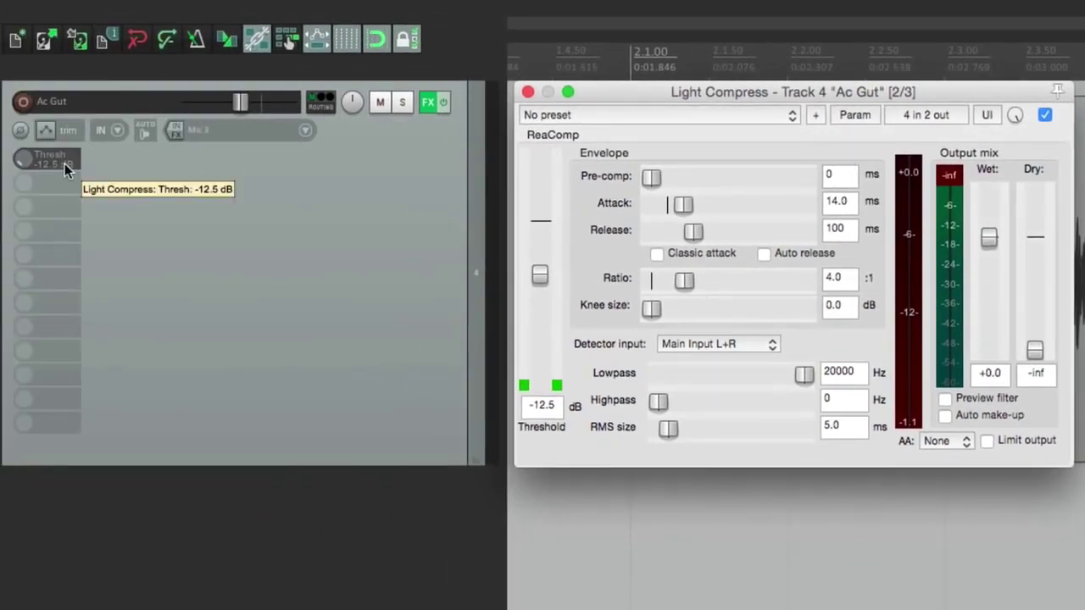
left_click(527, 91)
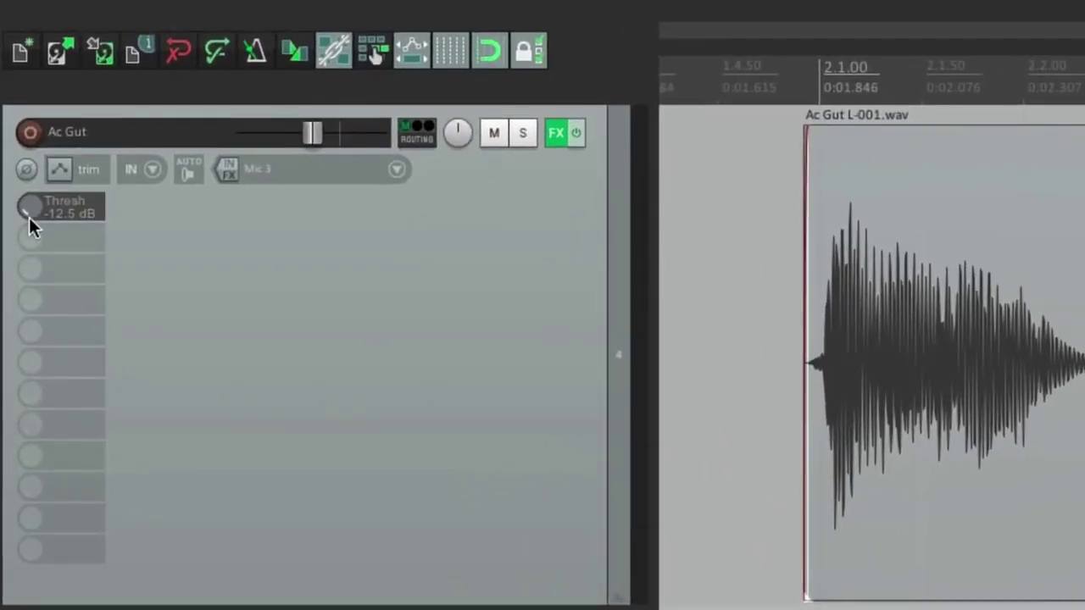
Raise the Light Compress threshold to about -6.6 dB with its track control knob while Ac Gut's FX chain is open
mouse_move(28, 212)
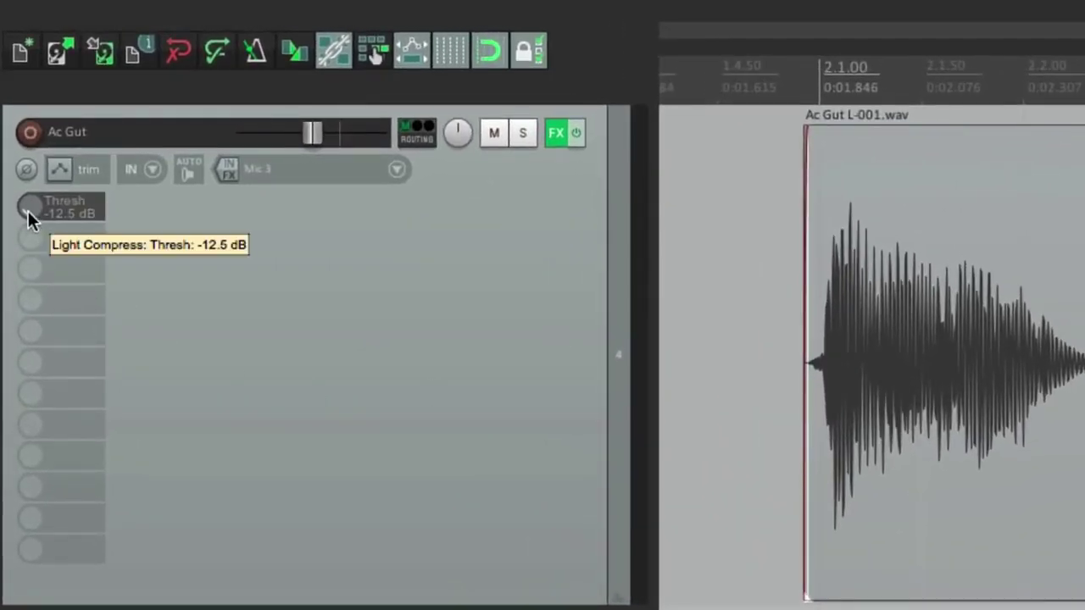
left_click_drag(28, 211, 28, 200)
left_click(550, 142)
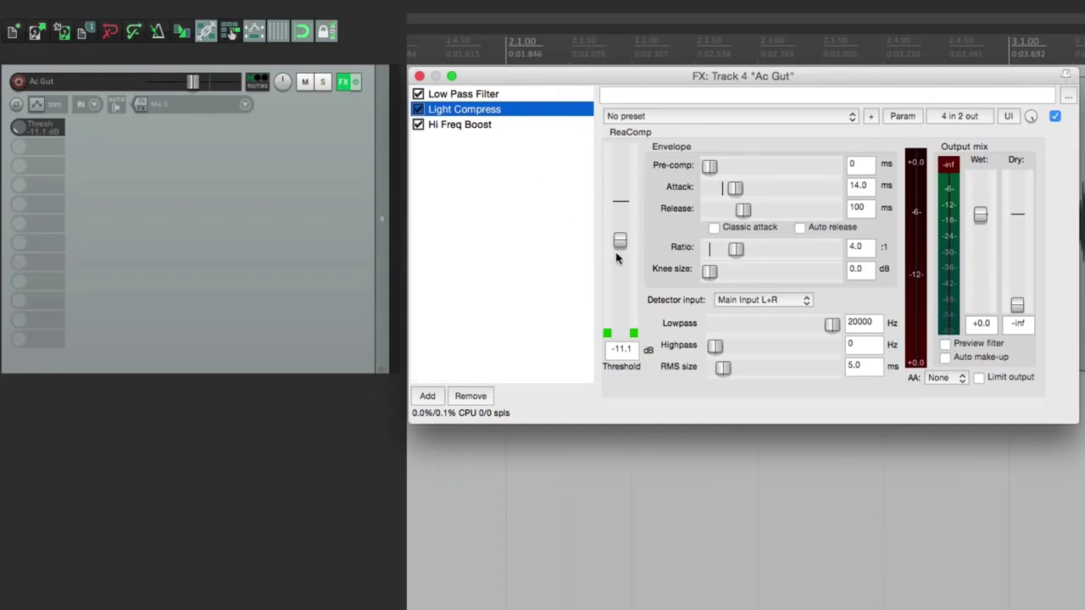
left_click_drag(19, 127, 18, 117)
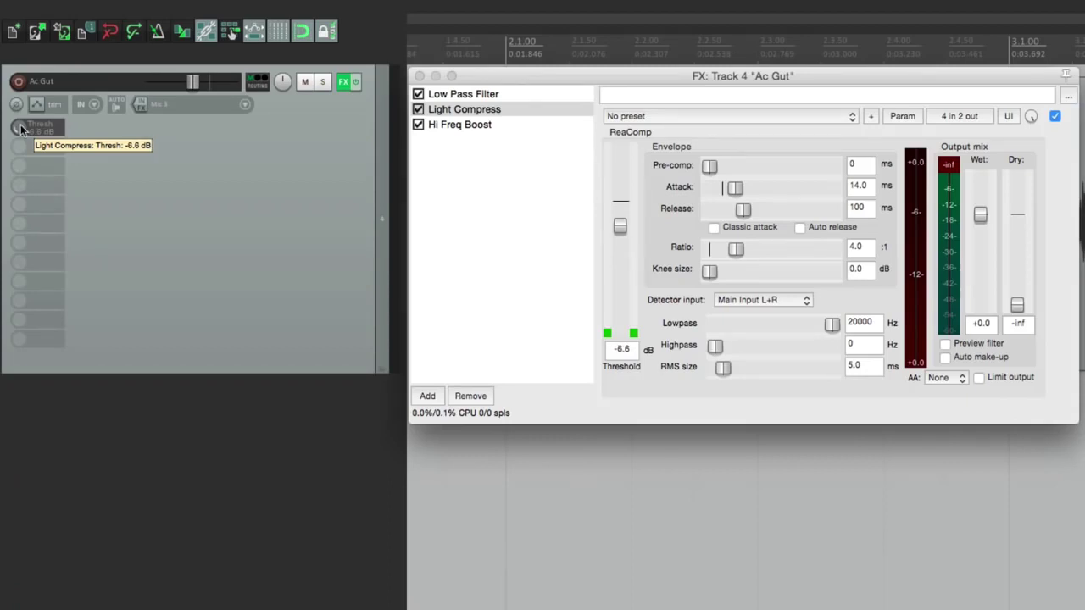
Show the Low Pass Filter's high-pass frequency in Ac Gut's track controls and turn its knob to about 181.5 Hz
left_click(451, 95)
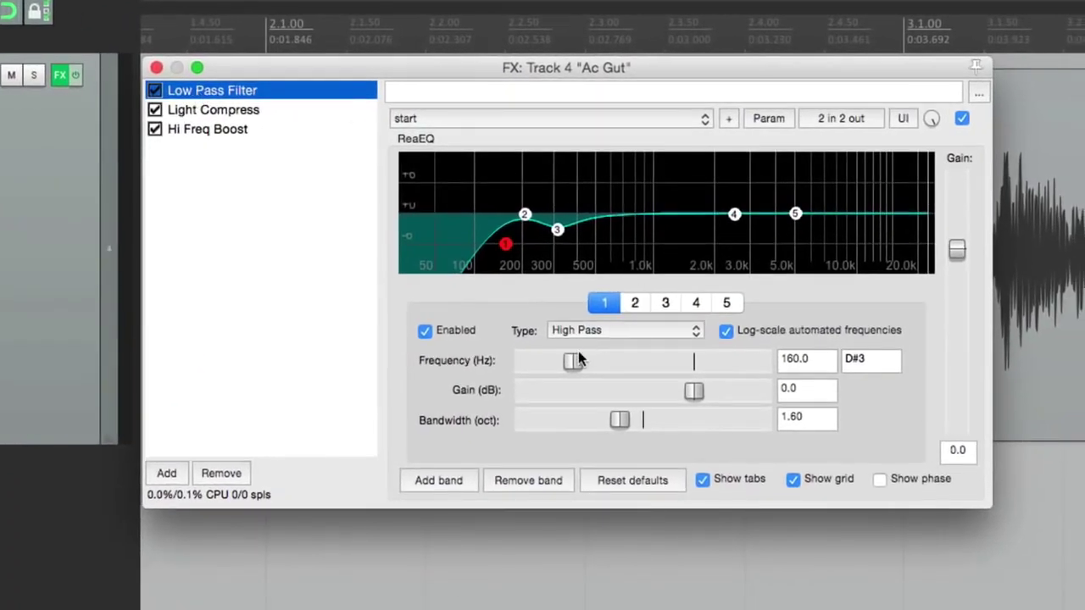
mouse_move(575, 362)
left_mouse_down()
mouse_move(550, 363)
mouse_move(595, 362)
left_mouse_up()
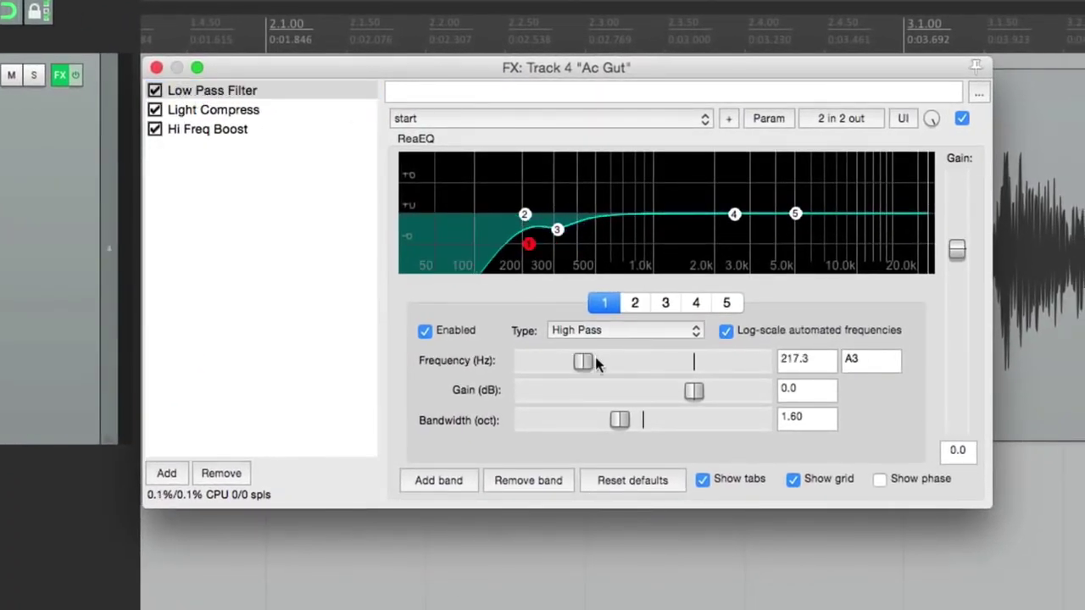
left_click(763, 119)
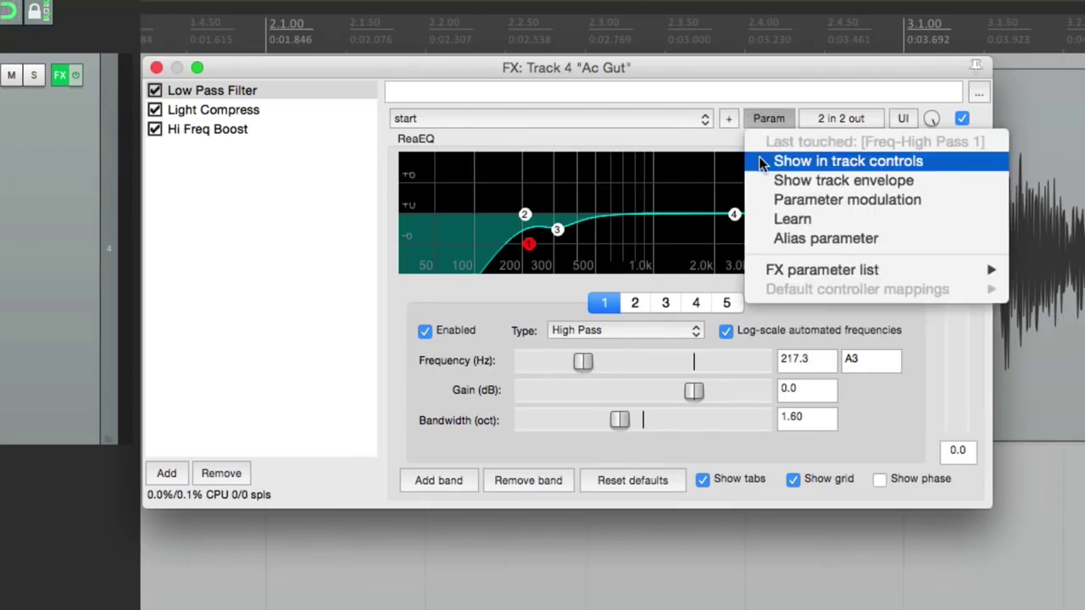
left_click(761, 161)
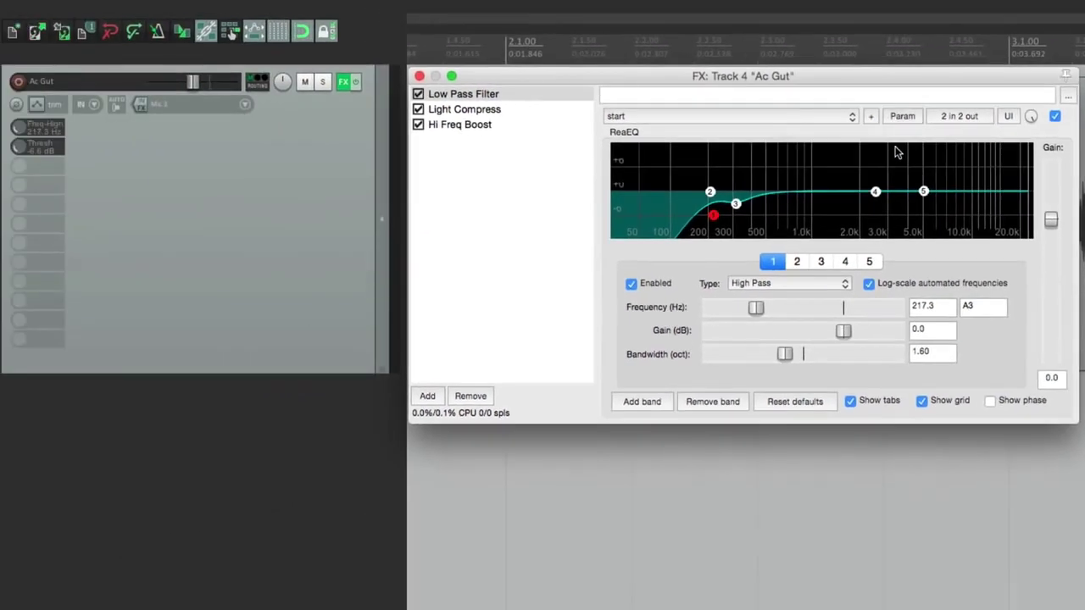
left_click_drag(19, 127, 19, 140)
Show the gain of Hi Freq Boost's high shelf band 5 in Ac Gut's track controls and turn its knob to about 6.1 dB
left_click(493, 126)
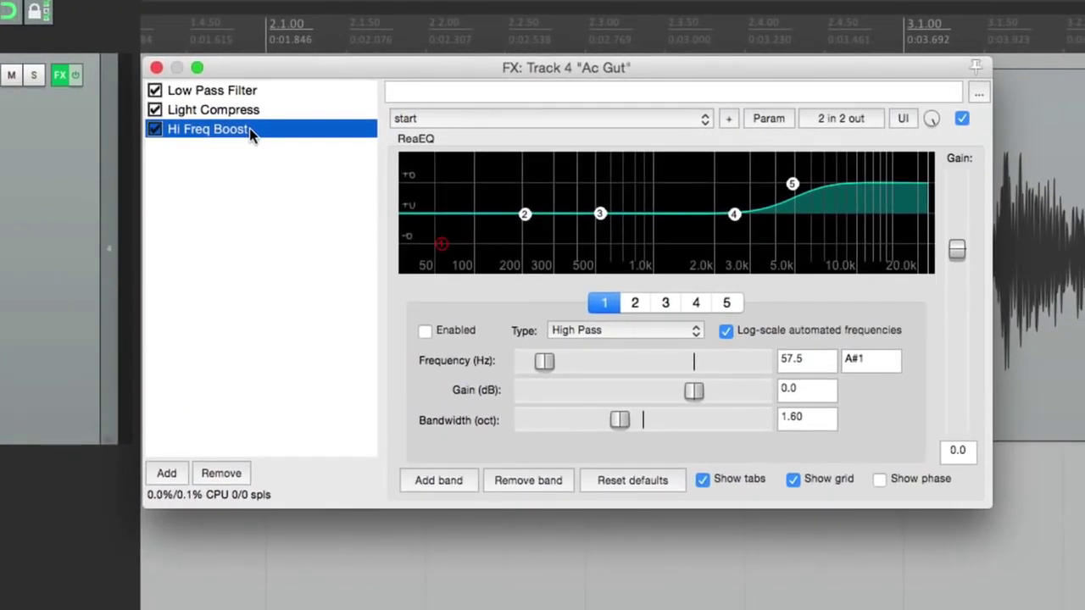
mouse_move(791, 184)
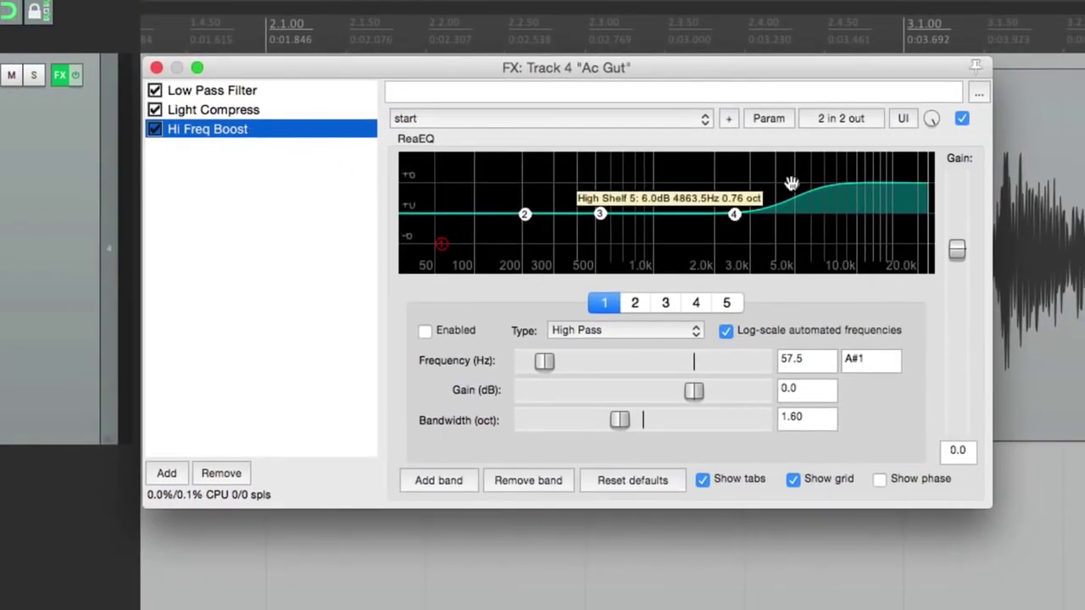
left_click_drag(791, 184, 791, 181)
left_click_drag(788, 192, 788, 185)
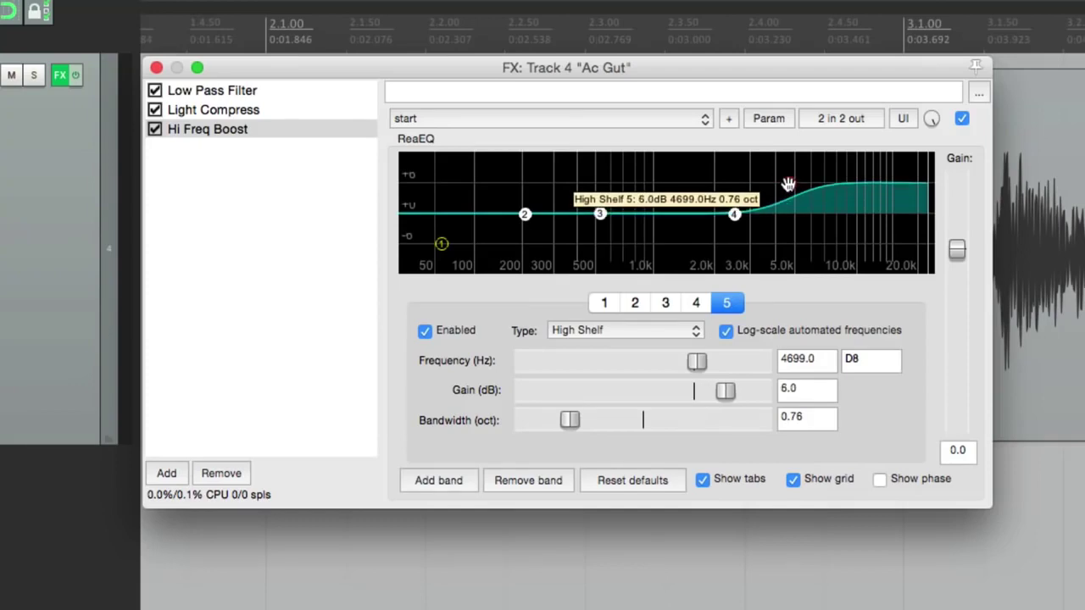
left_click(762, 116)
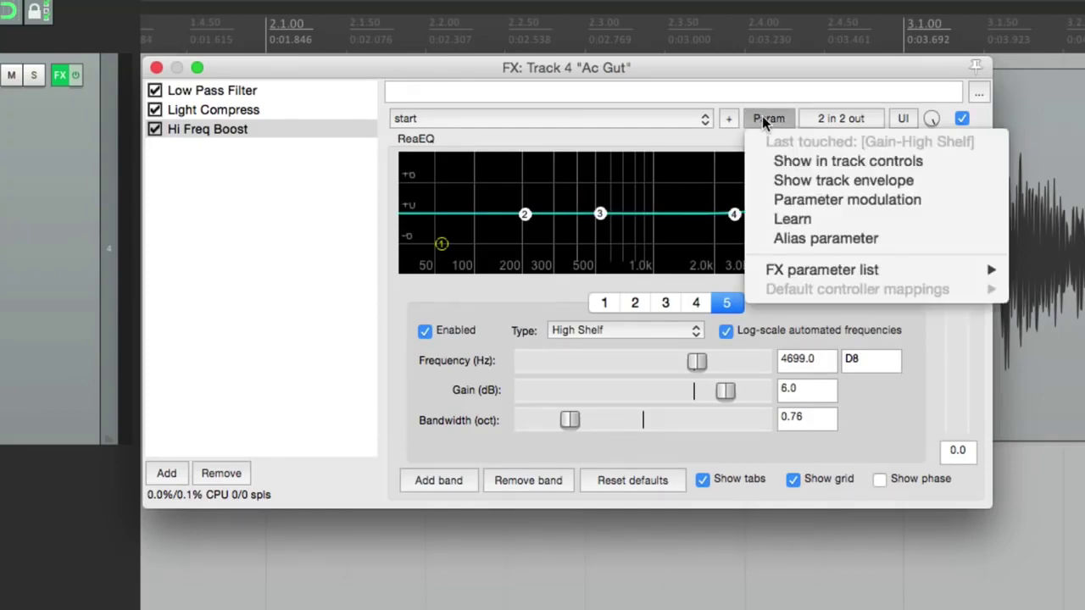
left_click(770, 163)
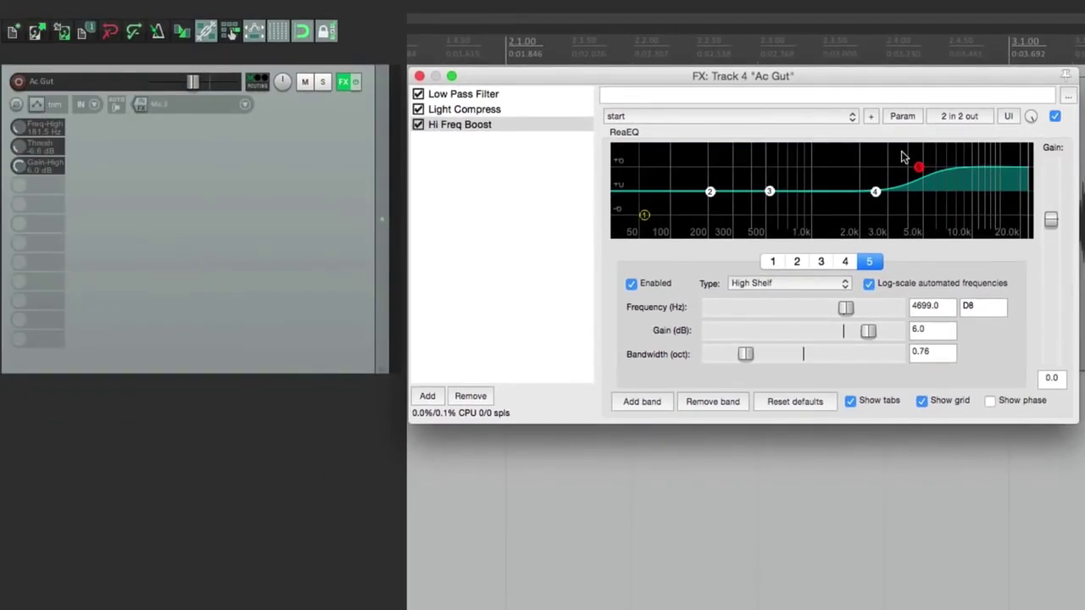
left_click_drag(20, 166, 20, 166)
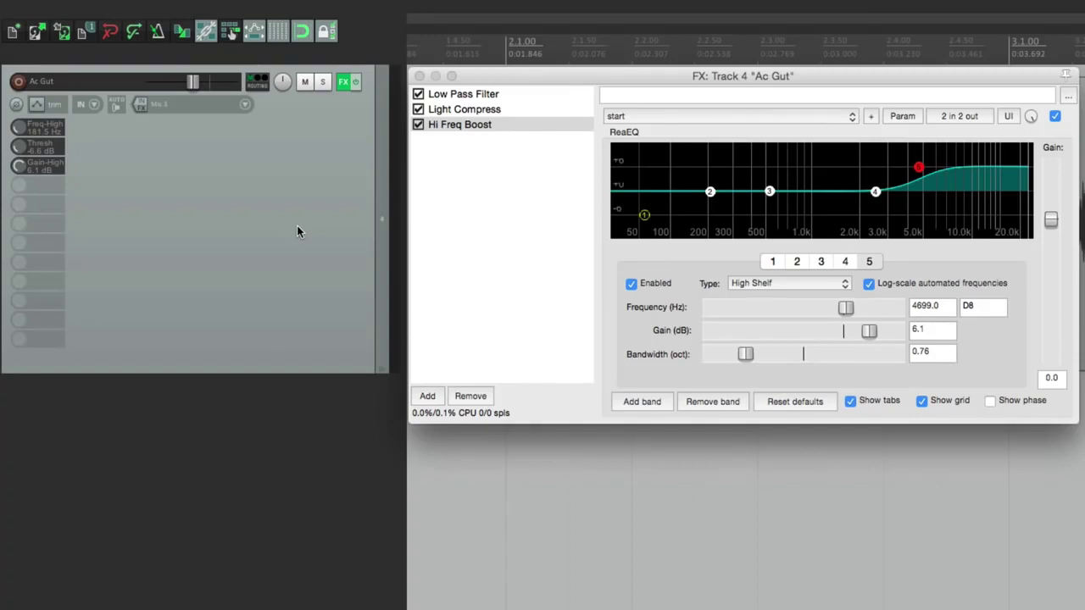
Add a new track and copy Hi Freq Boost and Light Compress with their track controls from Ac Gut's FX chain onto it
double_click(285, 445)
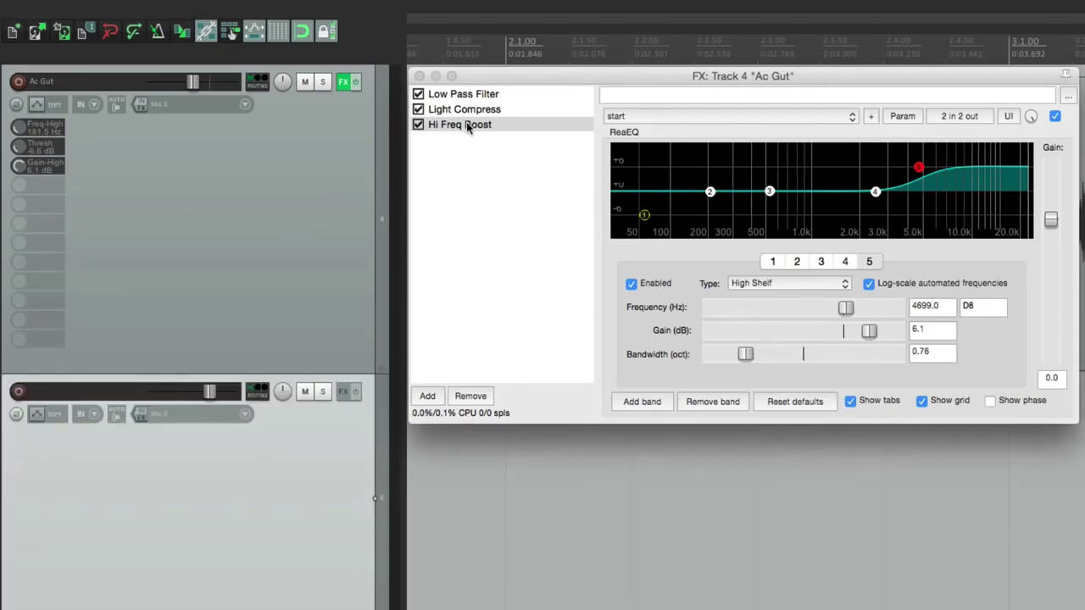
left_click_drag(467, 126, 296, 310)
left_click_drag(265, 442, 264, 441)
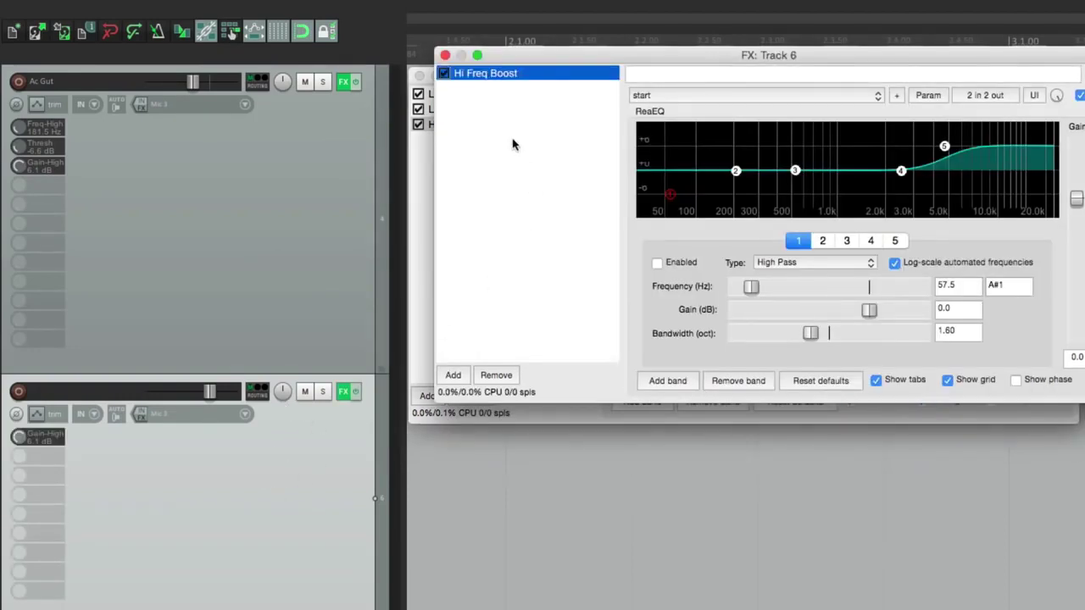
left_click_drag(544, 63, 525, 93)
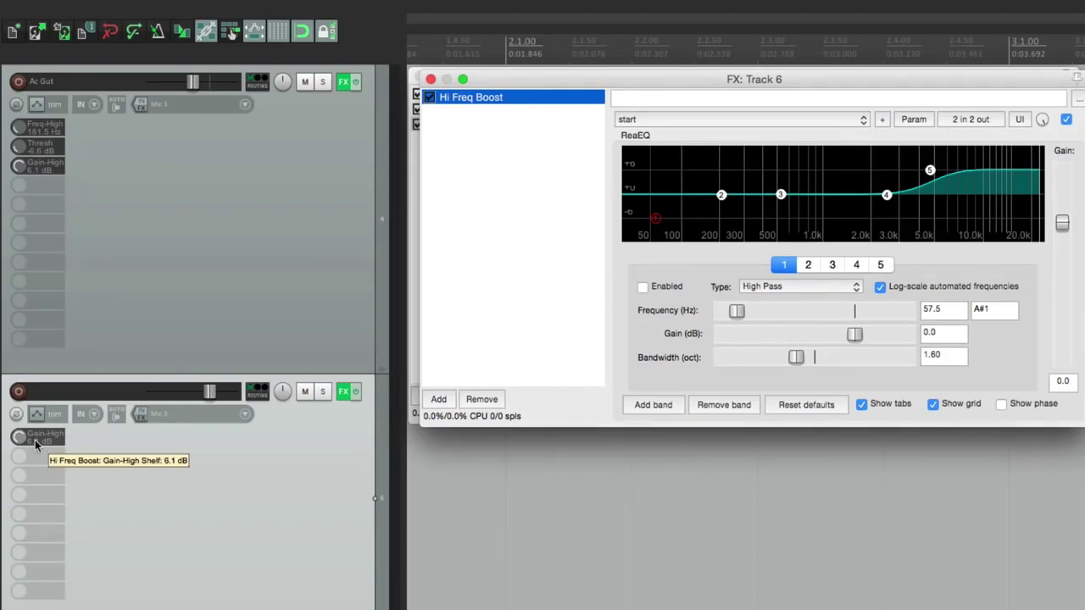
left_click(430, 79)
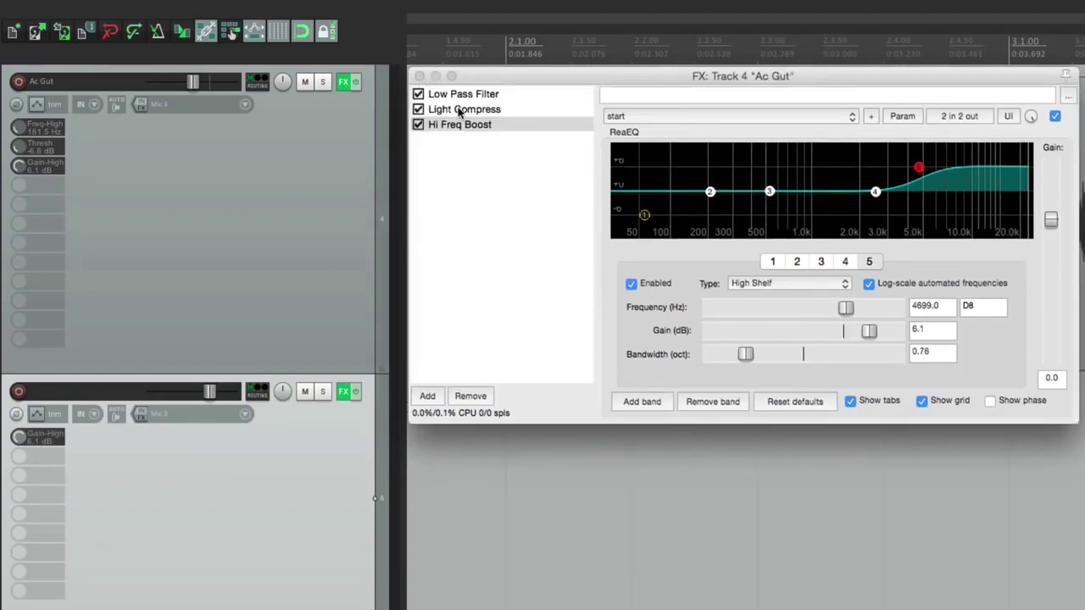
left_click_drag(458, 112, 180, 475)
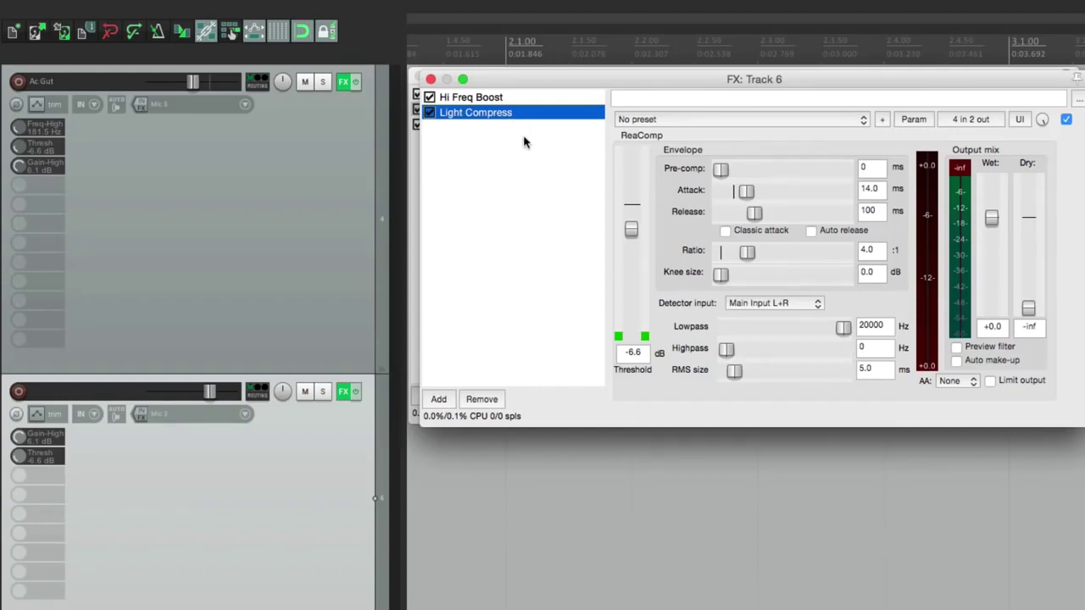
left_click(431, 80)
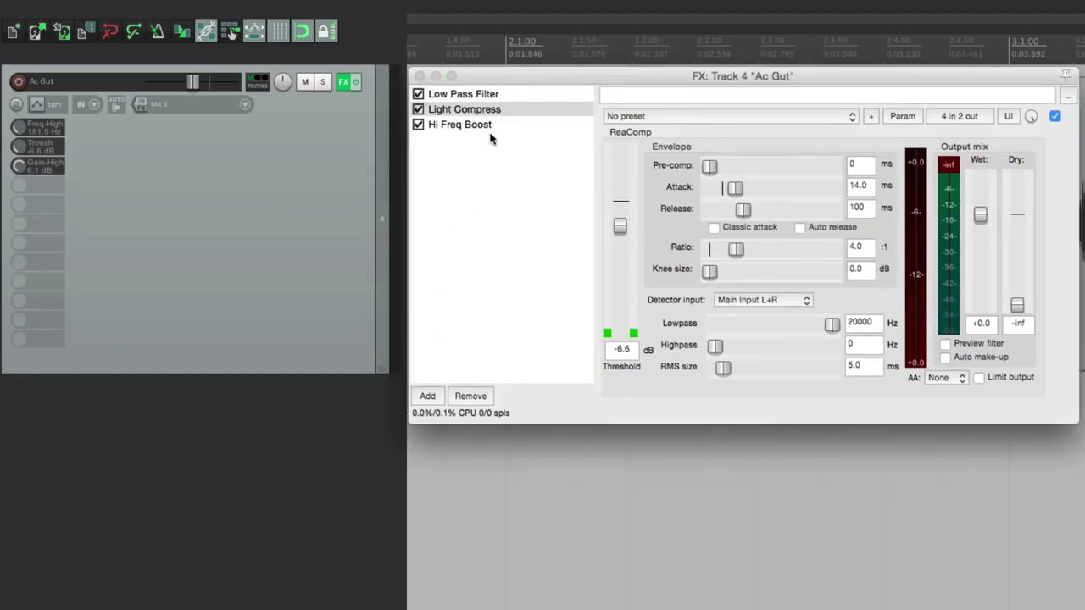
Delete all three effects from Ac Gut's FX chain and close the FX window
left_click(490, 126)
left_click(495, 95, "shift")
key("Delete")
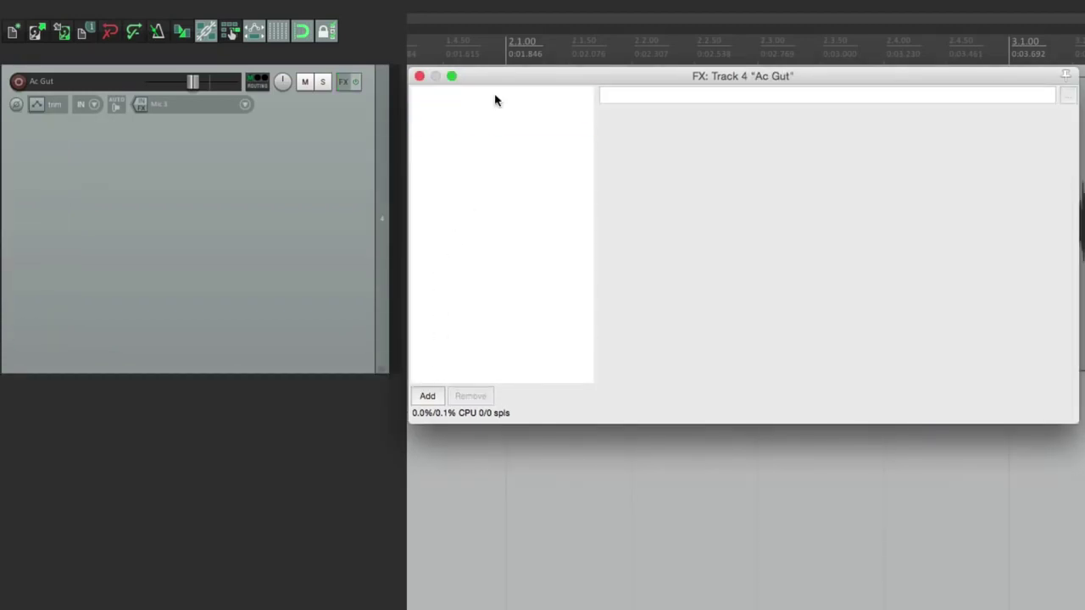
left_click(418, 76)
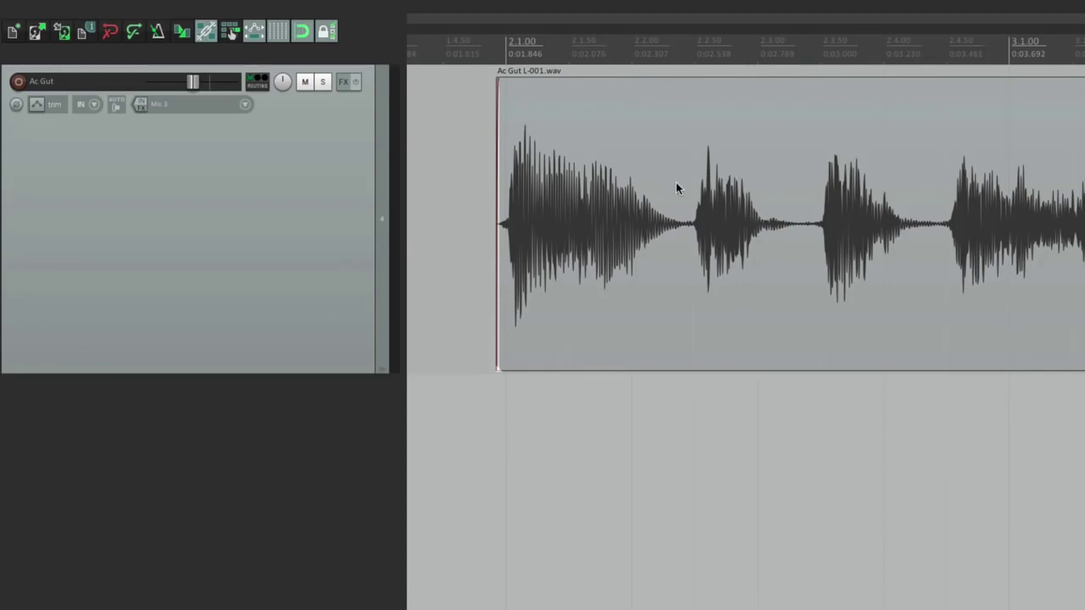
Load the saved Ac Gut FX Chain onto the Ac Gut track, delete its three effects again and close the window
right_click(343, 82)
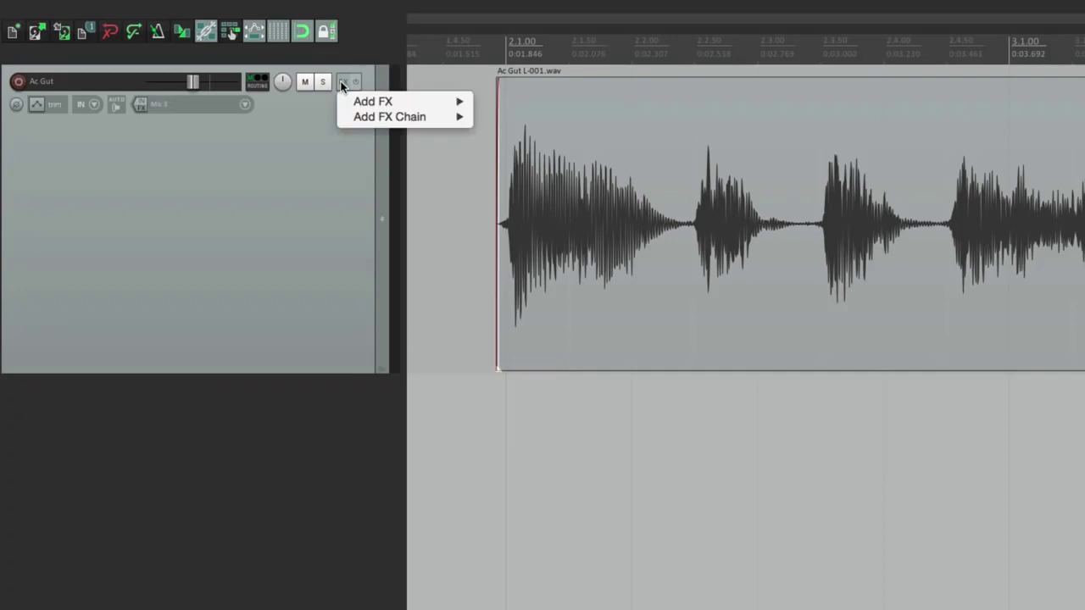
mouse_move(346, 117)
left_click(542, 116)
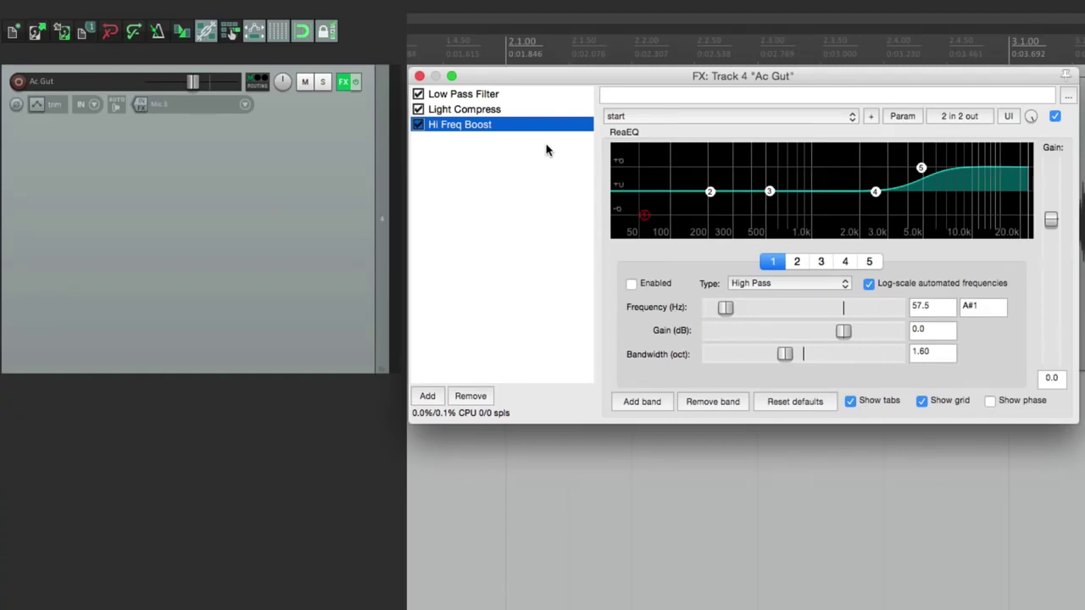
left_click(523, 95, "shift")
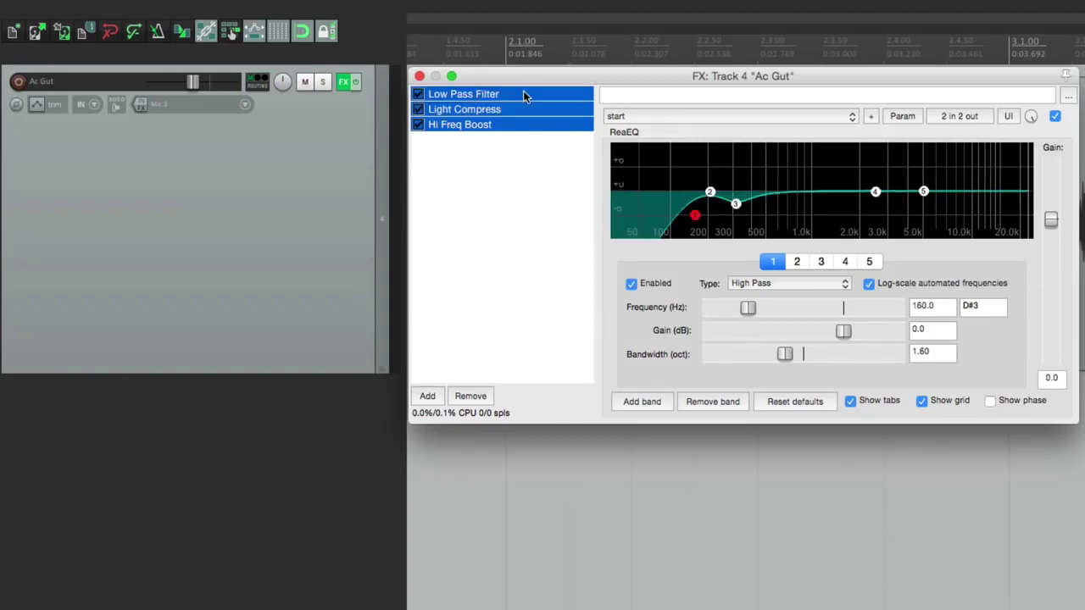
key("Delete")
left_click(418, 76)
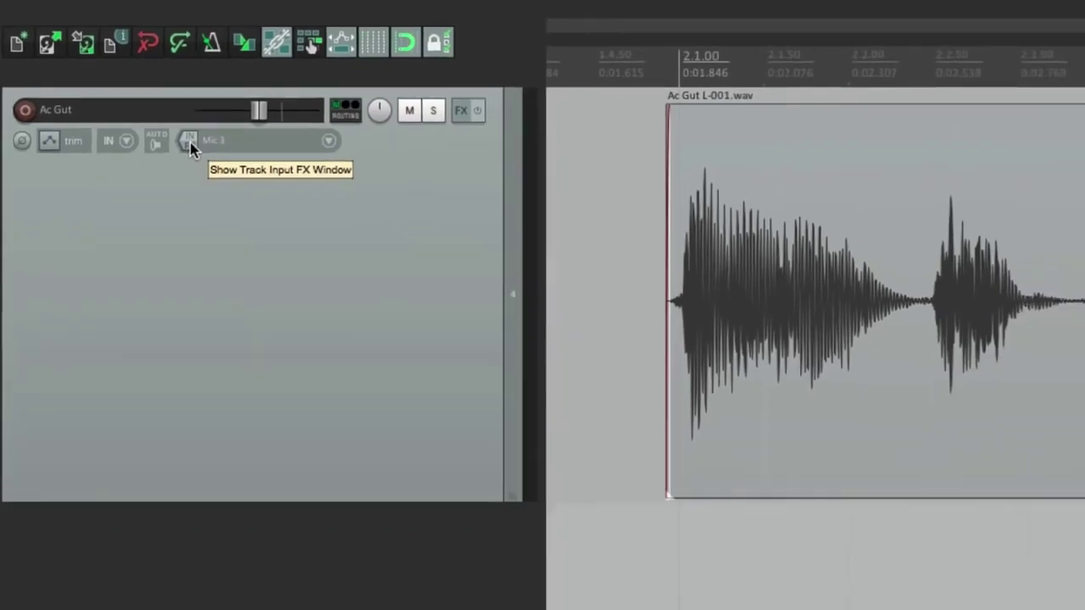
Open Ac Gut's input FX browser, look through the EQ, Comp, Favorites and Waves folders, and close it without adding an effect
left_click(223, 167)
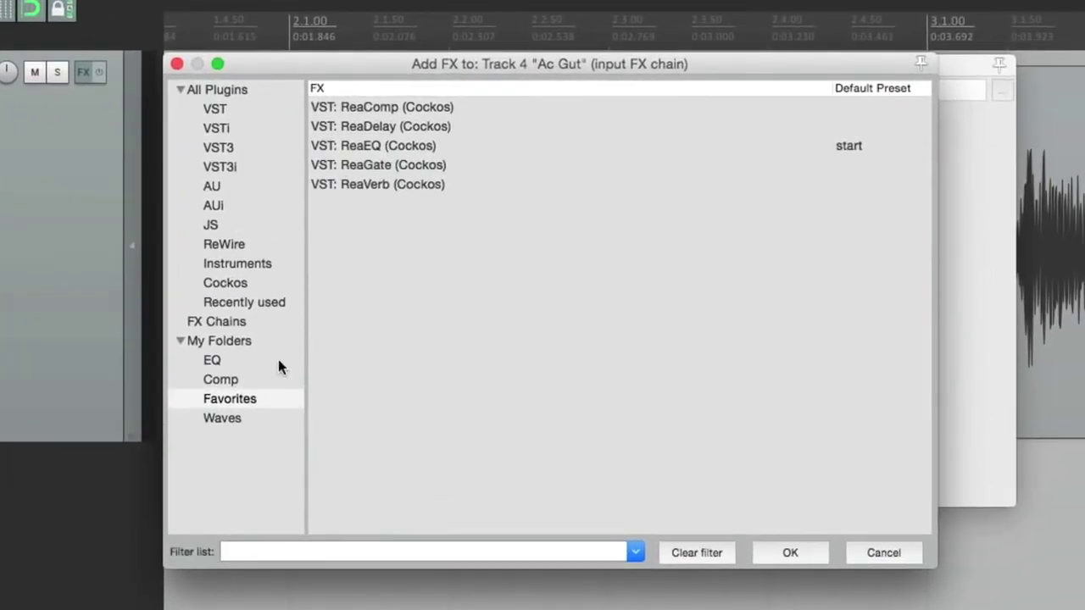
left_click(525, 326)
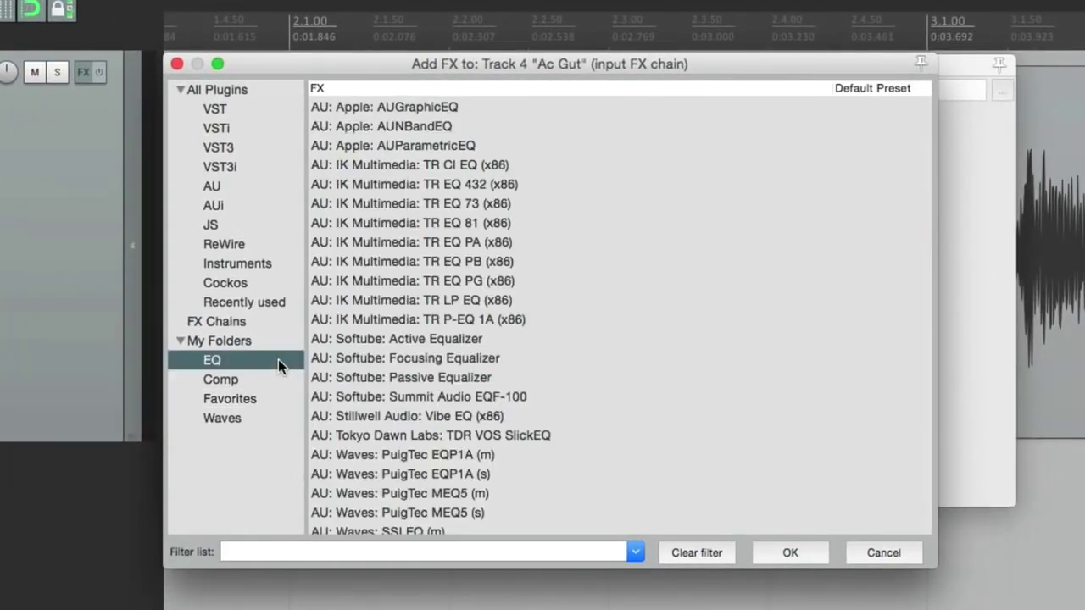
left_click(272, 380)
left_click(278, 396)
left_click(279, 415)
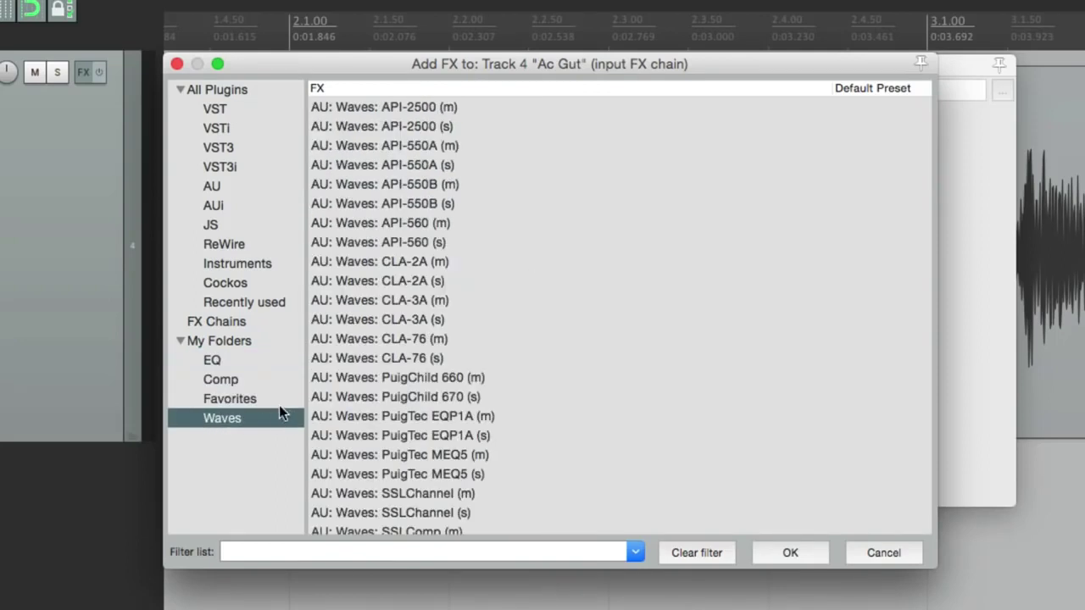
left_click(283, 407)
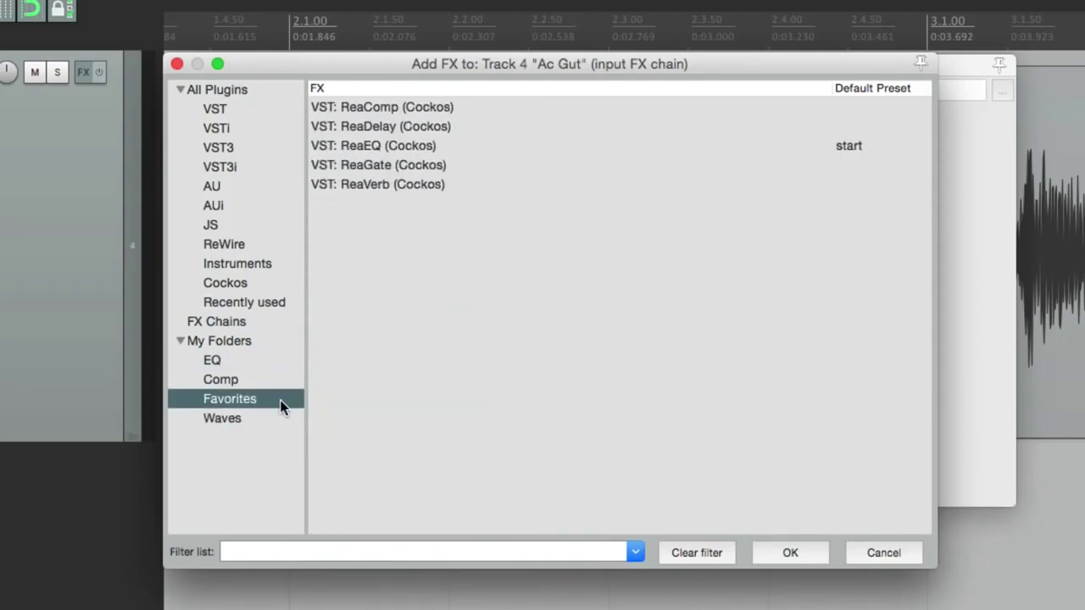
left_click(177, 63)
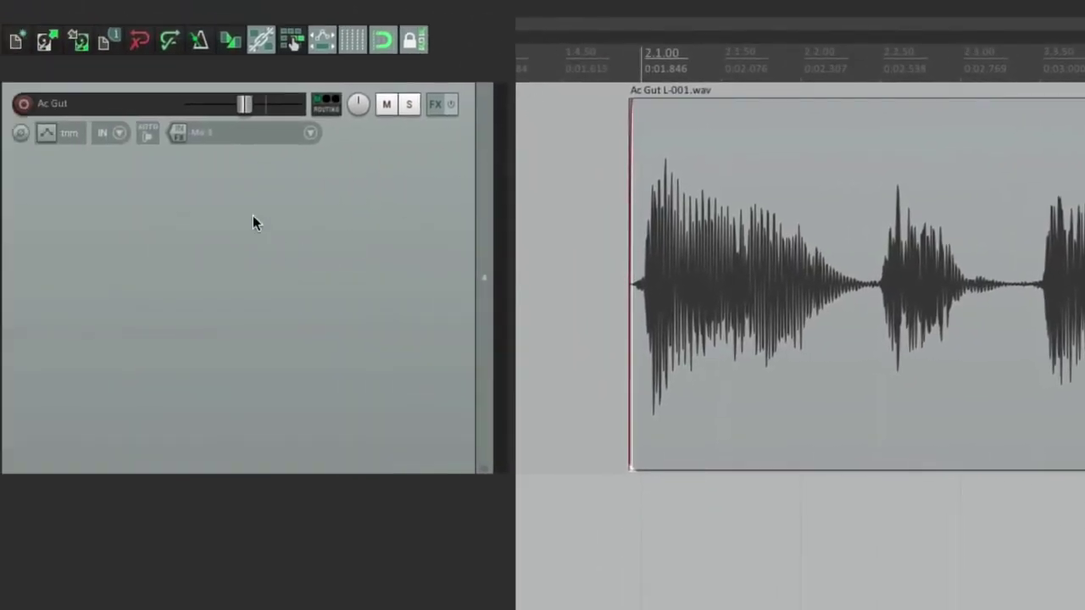
Load the saved Ac Gut FX Chain into the Ac Gut track's input FX
right_click(179, 138)
mouse_move(188, 180)
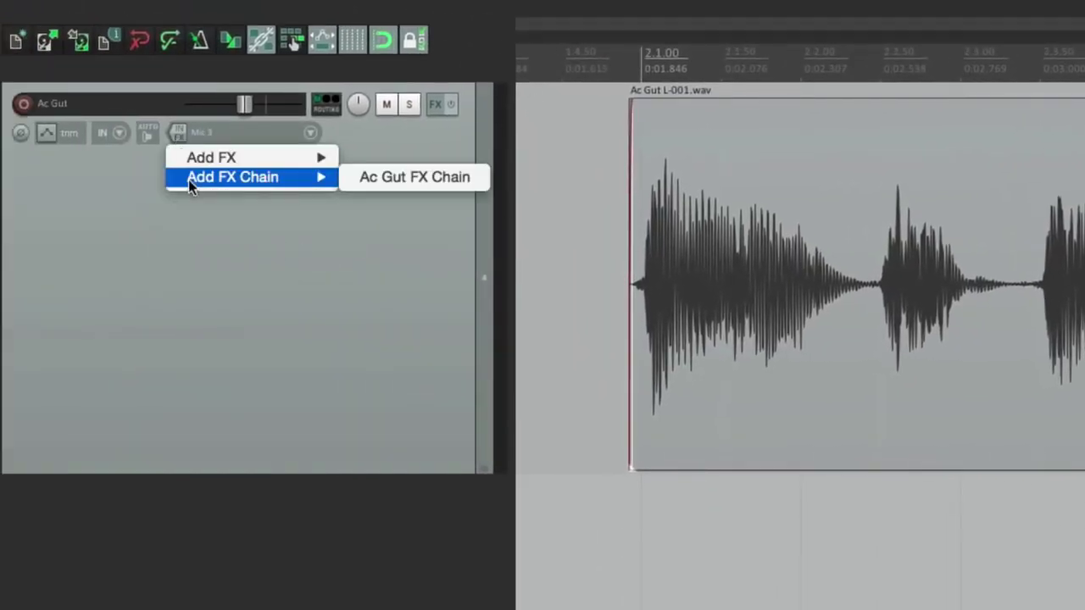
left_click(435, 182)
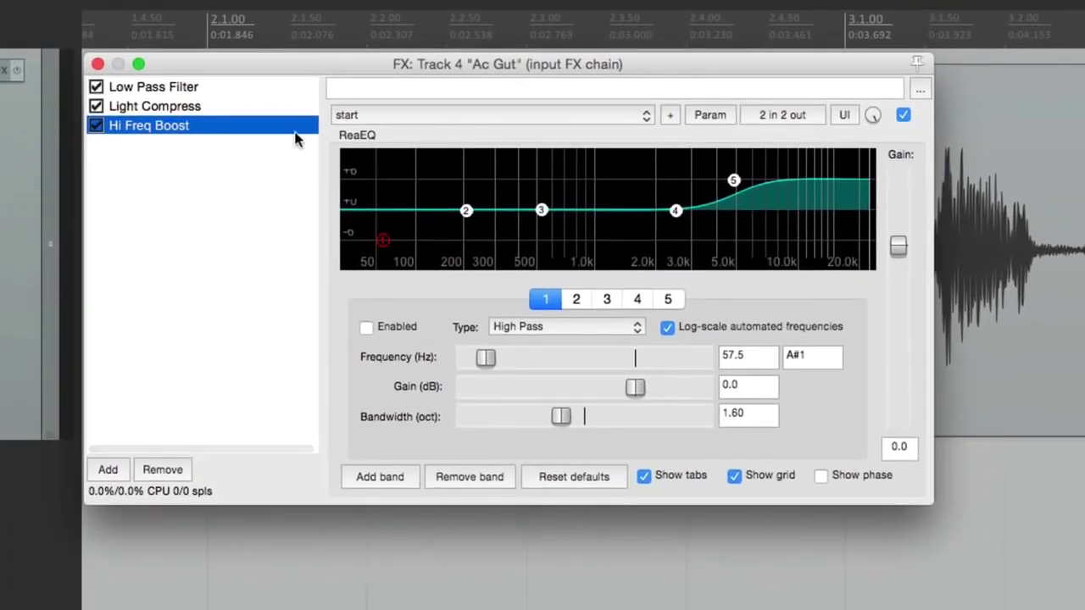
left_click(574, 145)
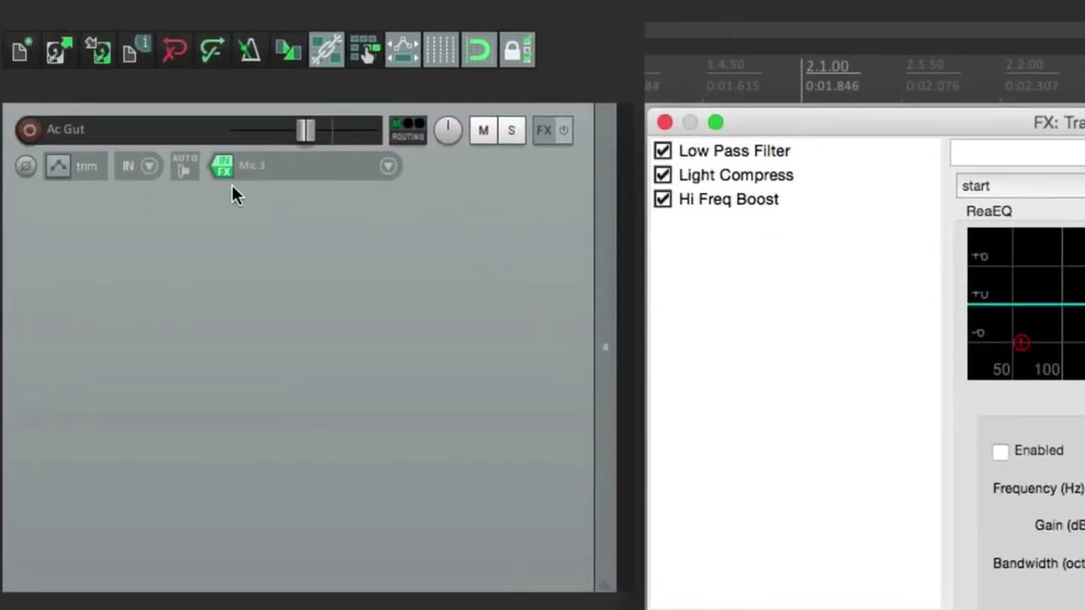
Check the list of Ac Gut's input effects and remove them all at once from the track
mouse_move(223, 173)
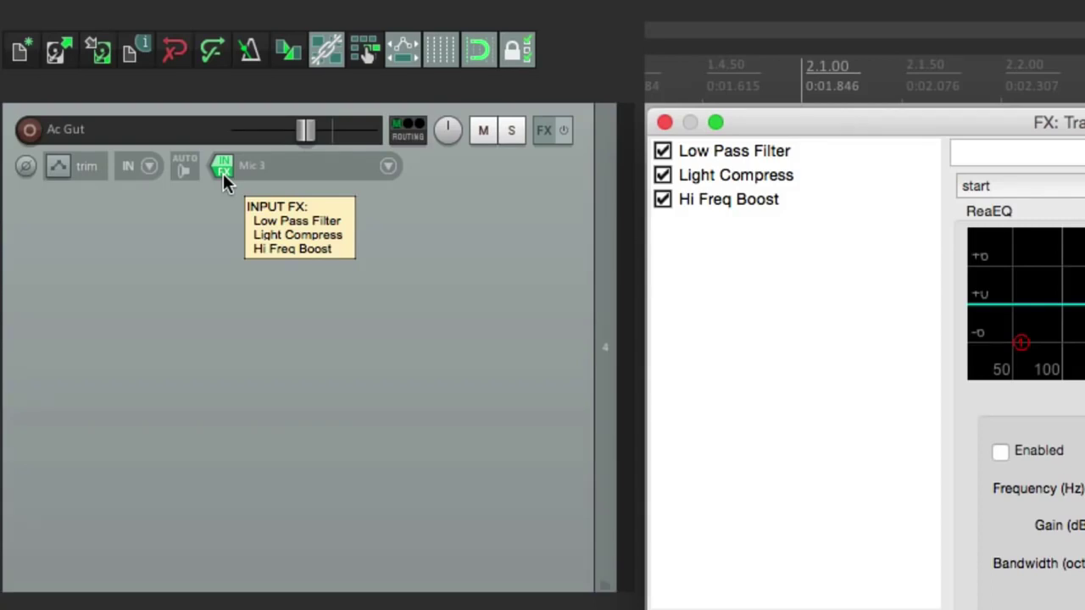
right_click(223, 173)
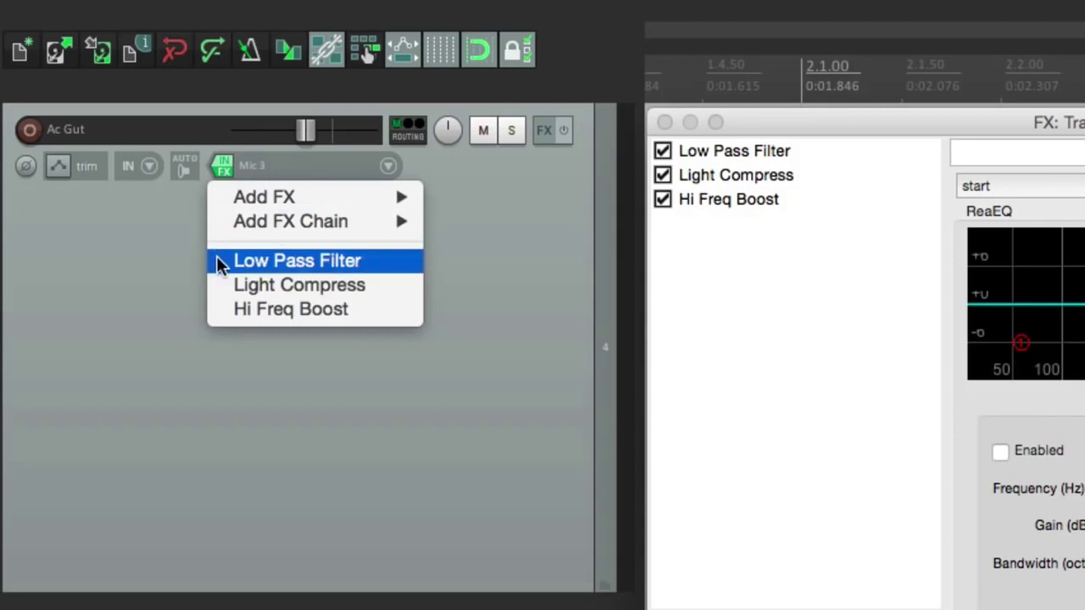
left_click(181, 254)
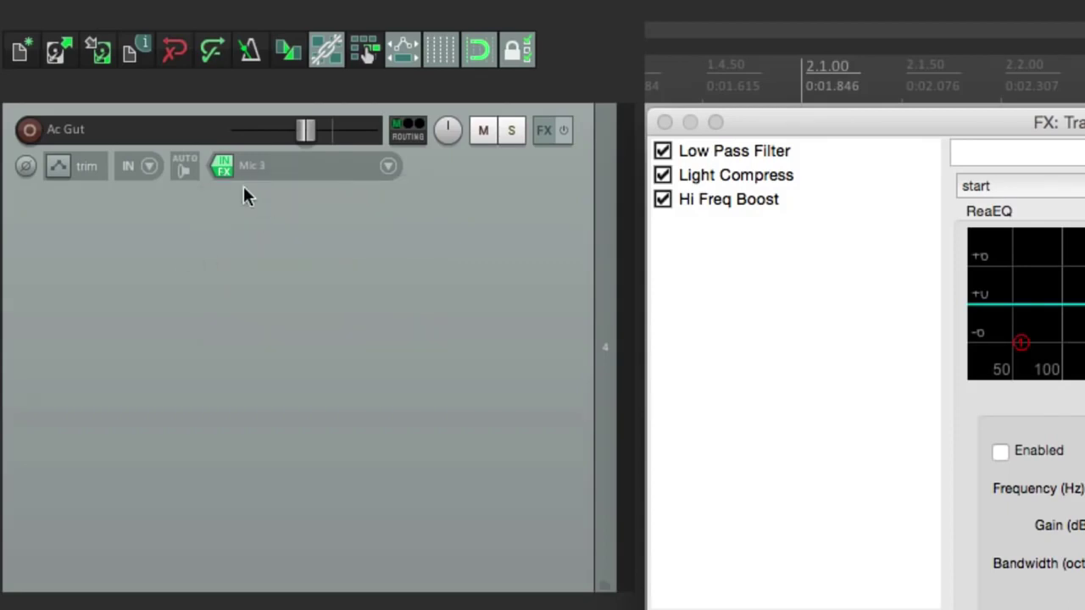
mouse_move(228, 170)
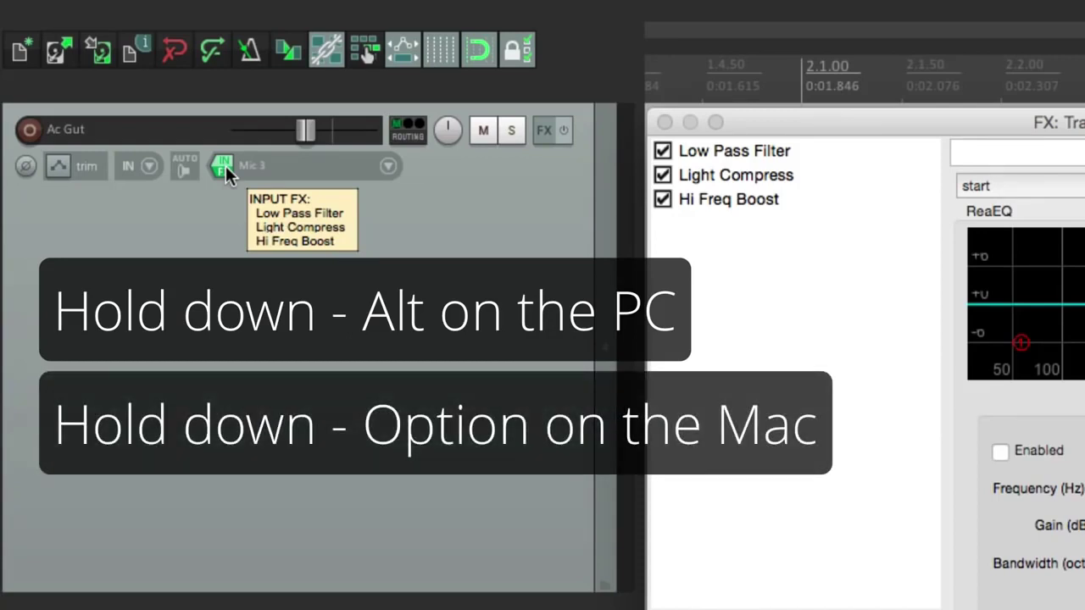
left_click(225, 166, "alt")
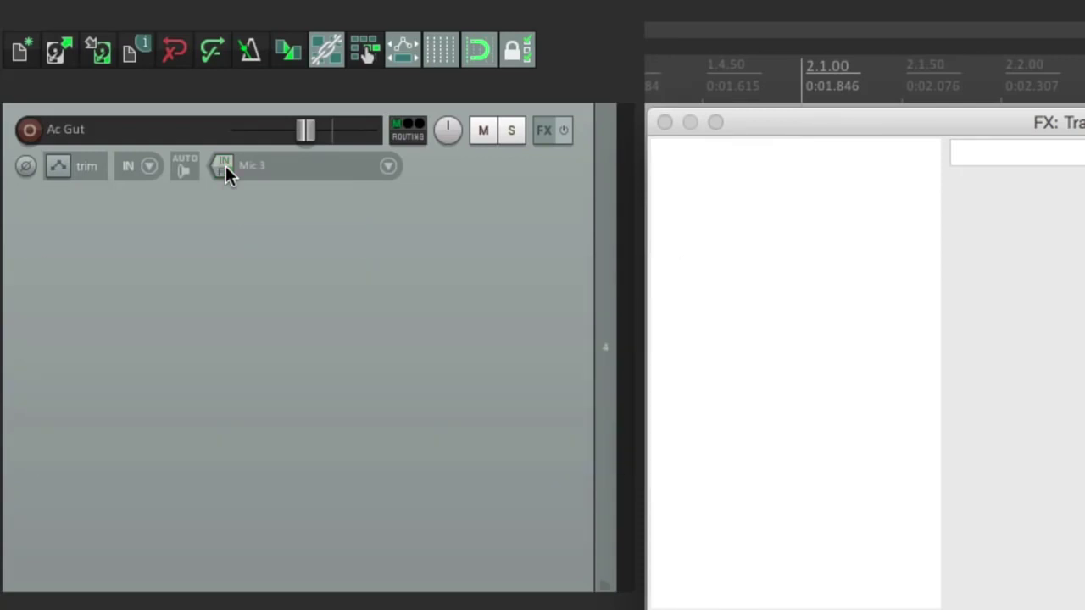
Reload the saved Ac Gut FX Chain as Ac Gut's input FX and check the list of loaded effects
right_click(225, 165)
mouse_move(233, 222)
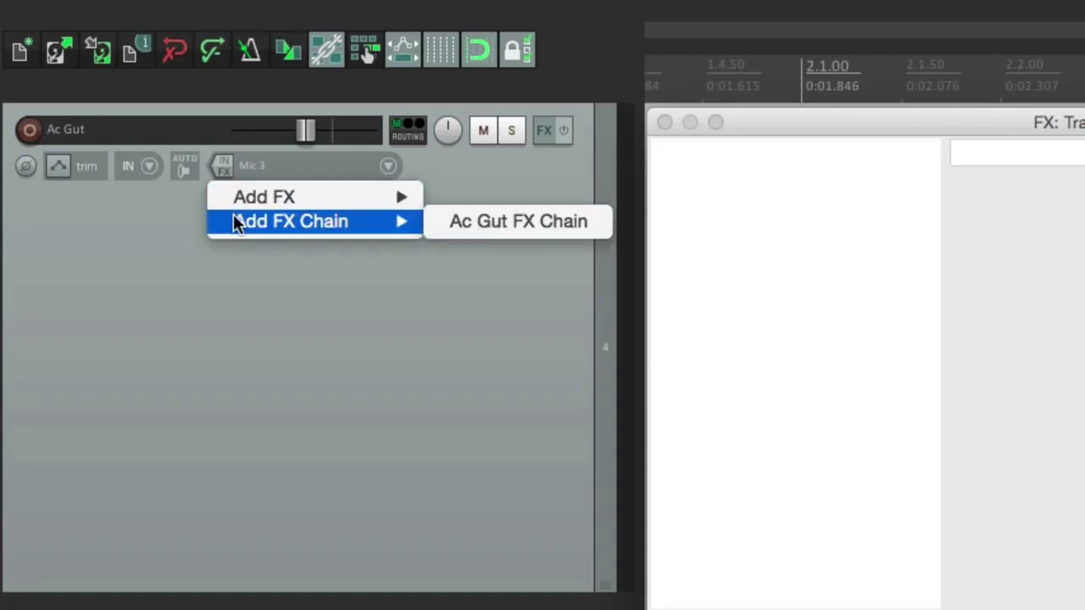
left_click(490, 223)
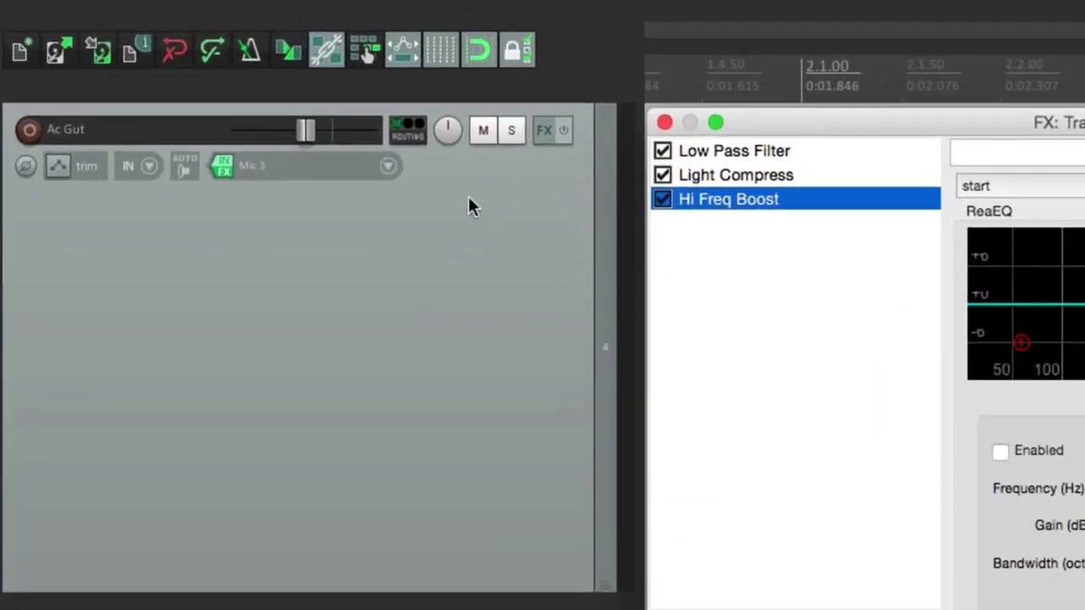
mouse_move(226, 167)
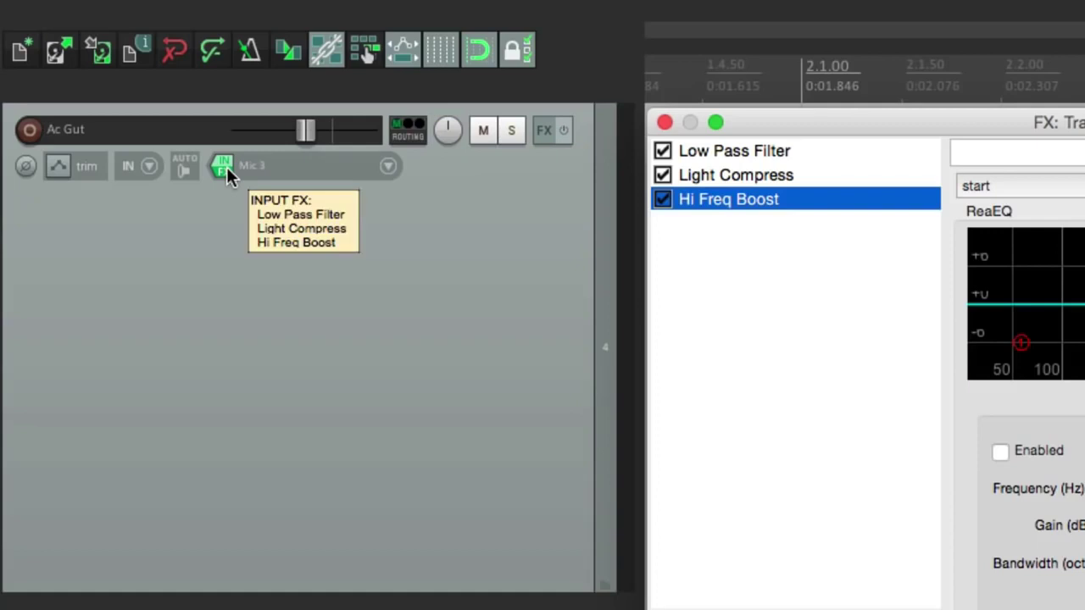